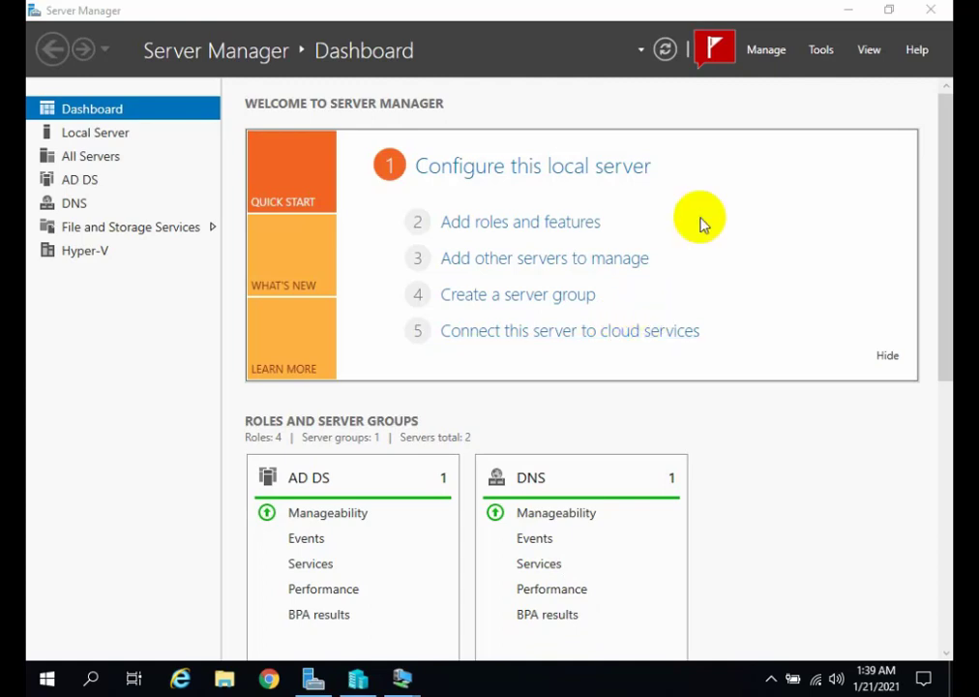
# Start adding roles and features with role-based or feature-based installation on the local server, proceeding to the server roles selection.
pyautogui.click(712, 45)
pyautogui.click(720, 92)
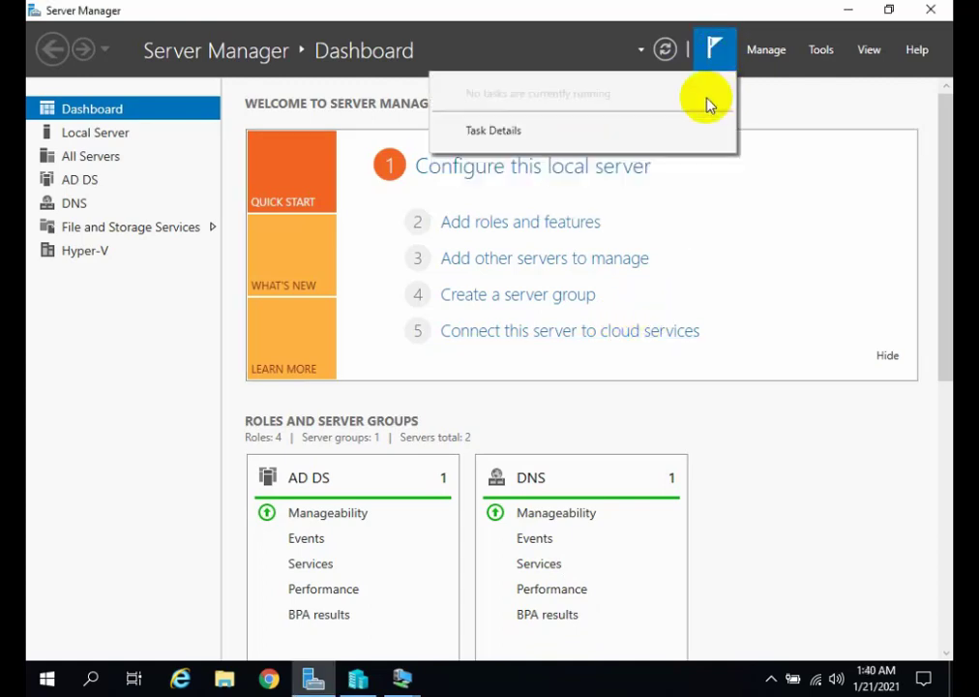
pyautogui.click(761, 61)
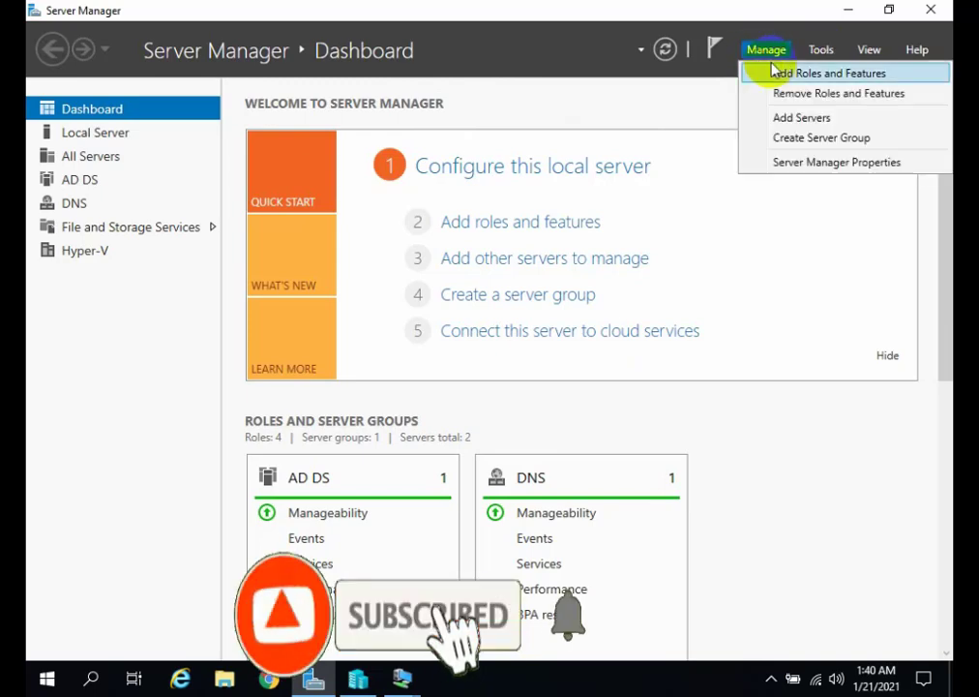
pyautogui.click(776, 73)
pyautogui.click(631, 605)
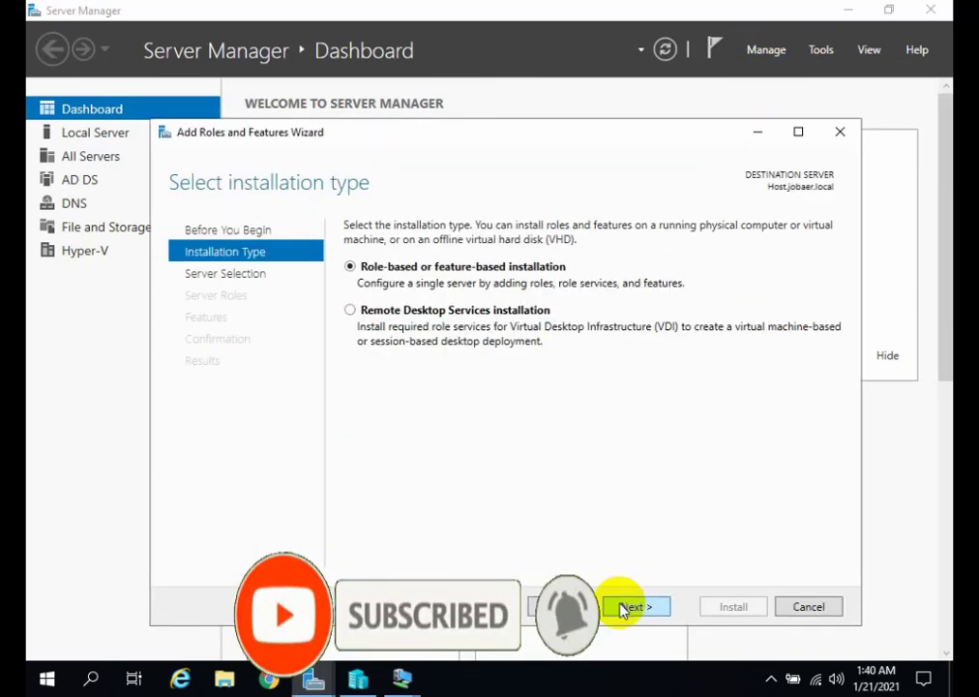
pyautogui.click(629, 606)
pyautogui.click(626, 605)
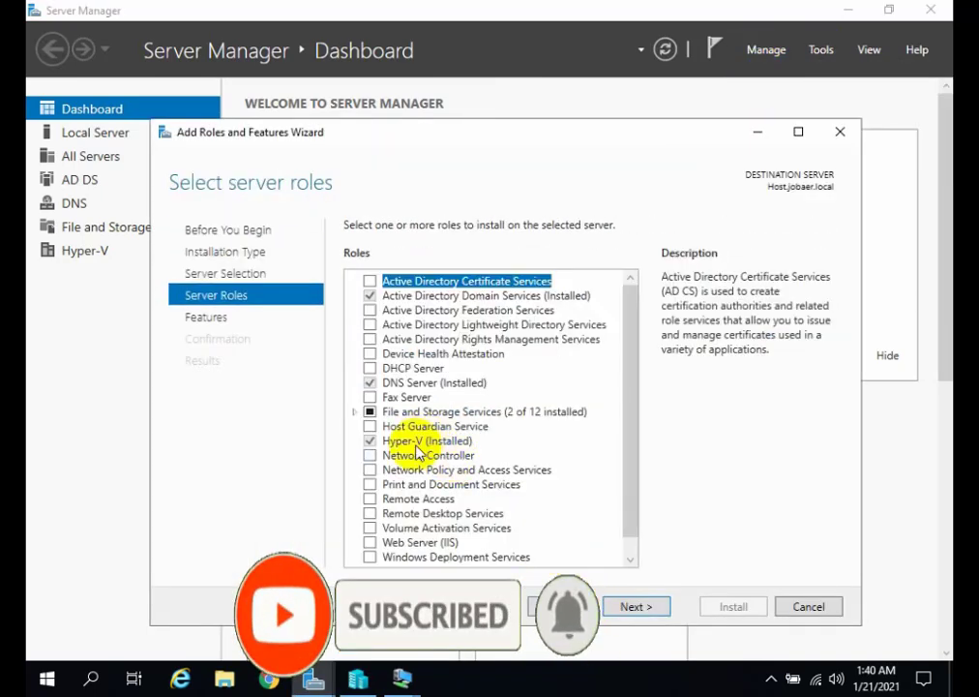
# Select the File Server Resource Manager role service under File and iSCSI Services, including its required management tools.
pyautogui.click(371, 413)
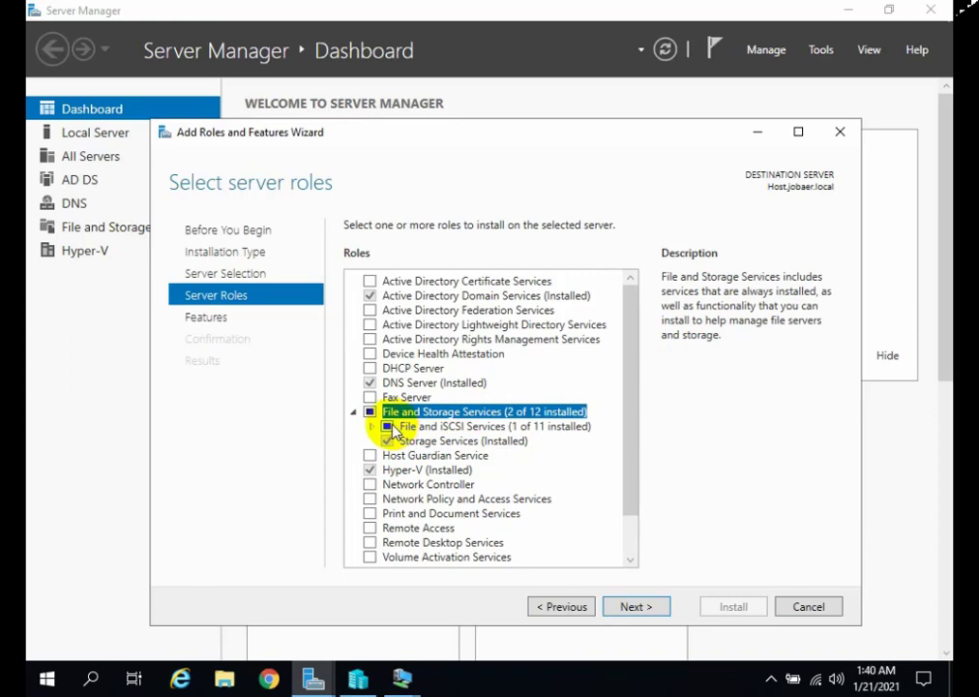
pyautogui.click(398, 427)
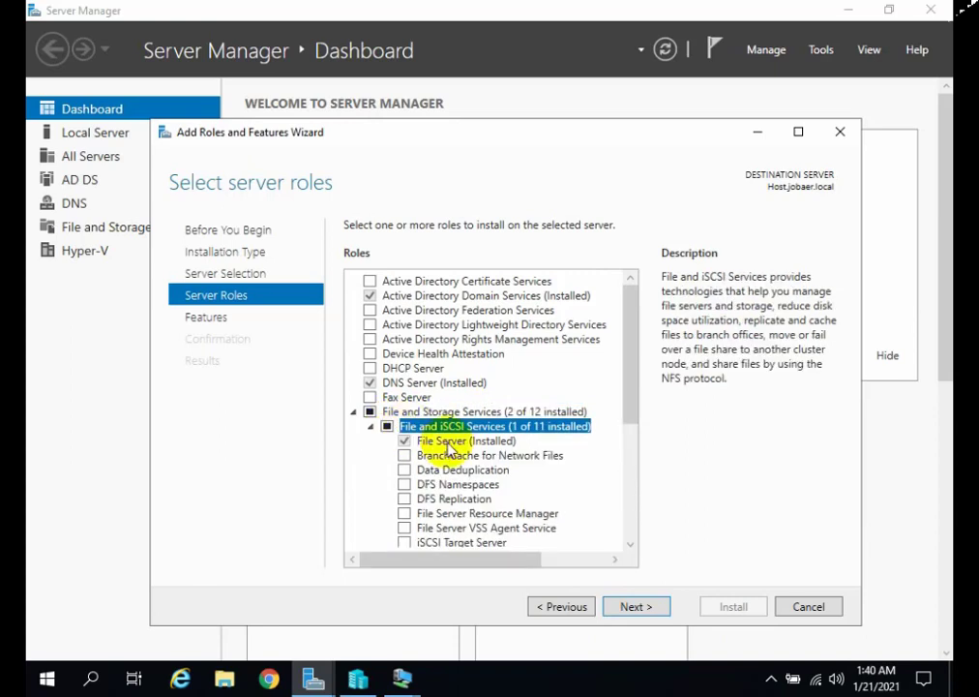
pyautogui.scroll(-2, 437, 440)
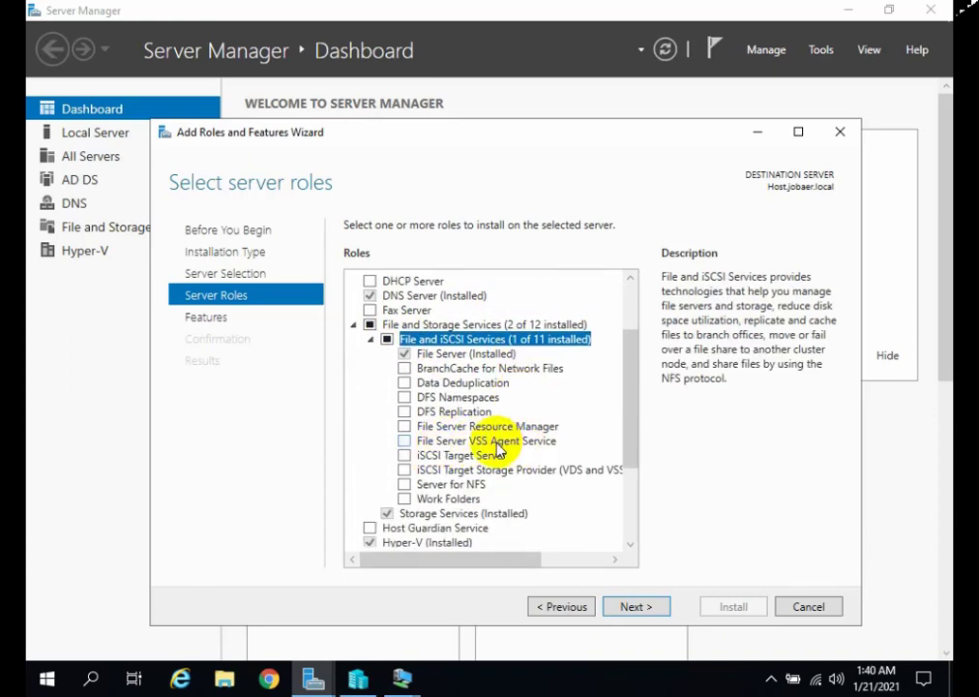
pyautogui.click(406, 428)
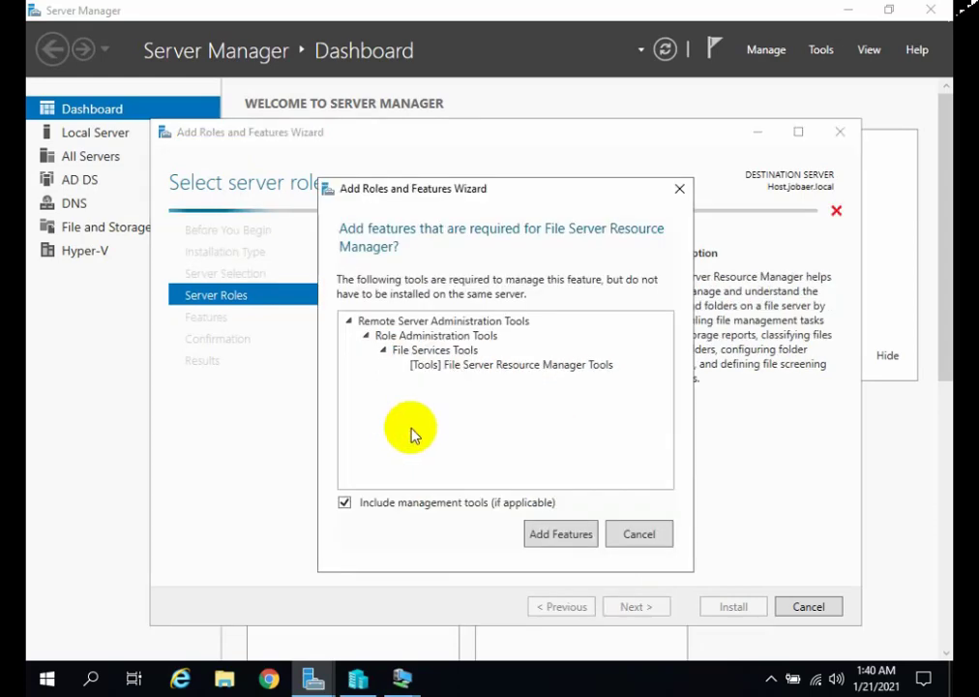
pyautogui.click(561, 531)
# Install the selected role service without extra features, allowing automatic restart of the destination server, and close the wizard when finished.
pyautogui.click(625, 607)
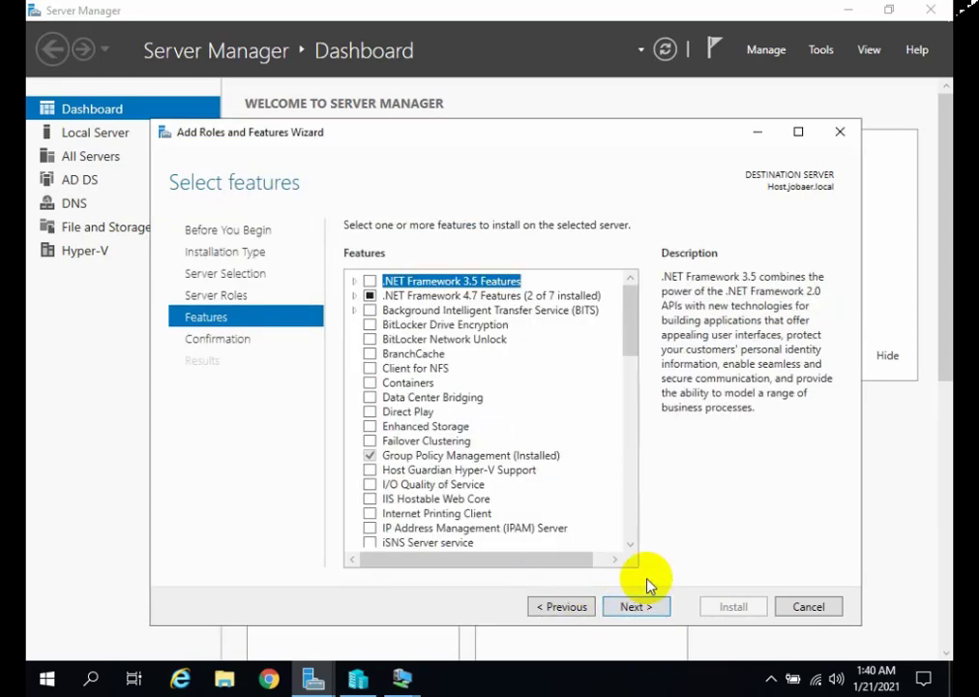
pyautogui.click(627, 609)
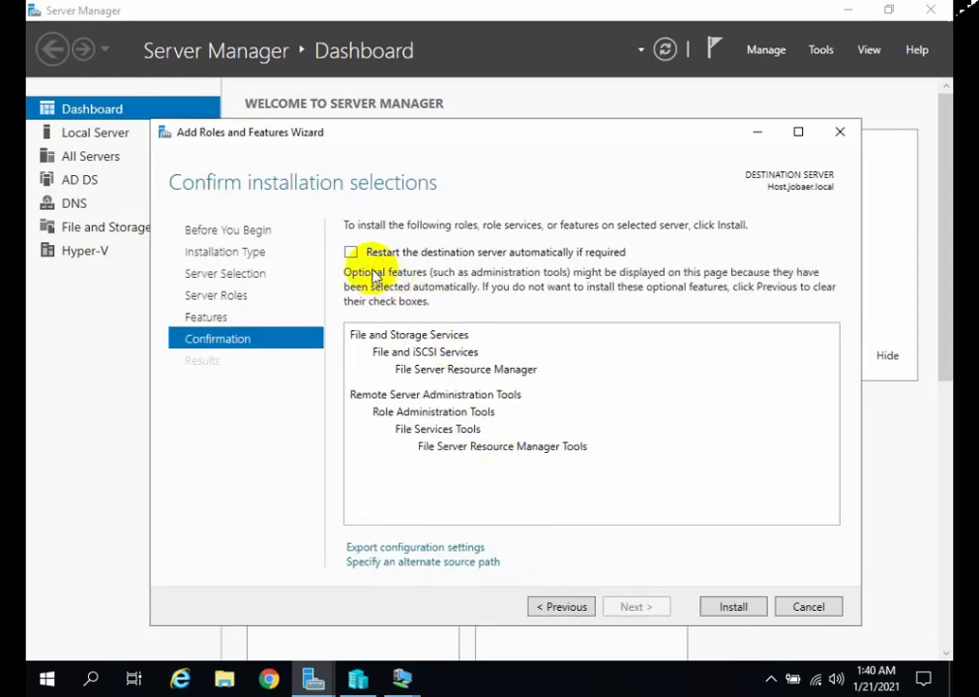
pyautogui.click(351, 252)
pyautogui.click(541, 405)
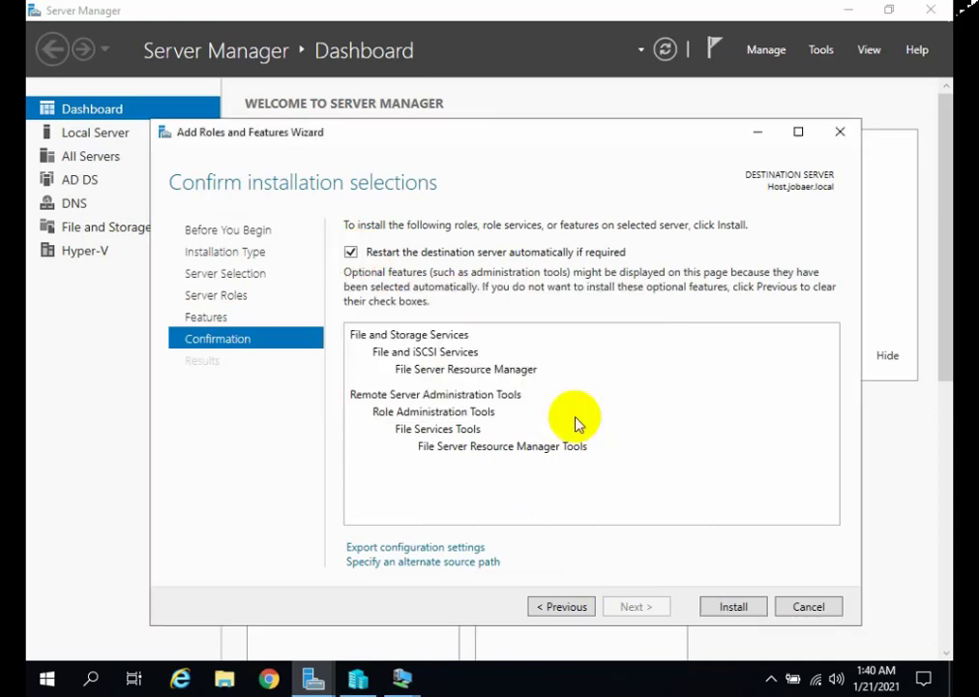
pyautogui.click(739, 606)
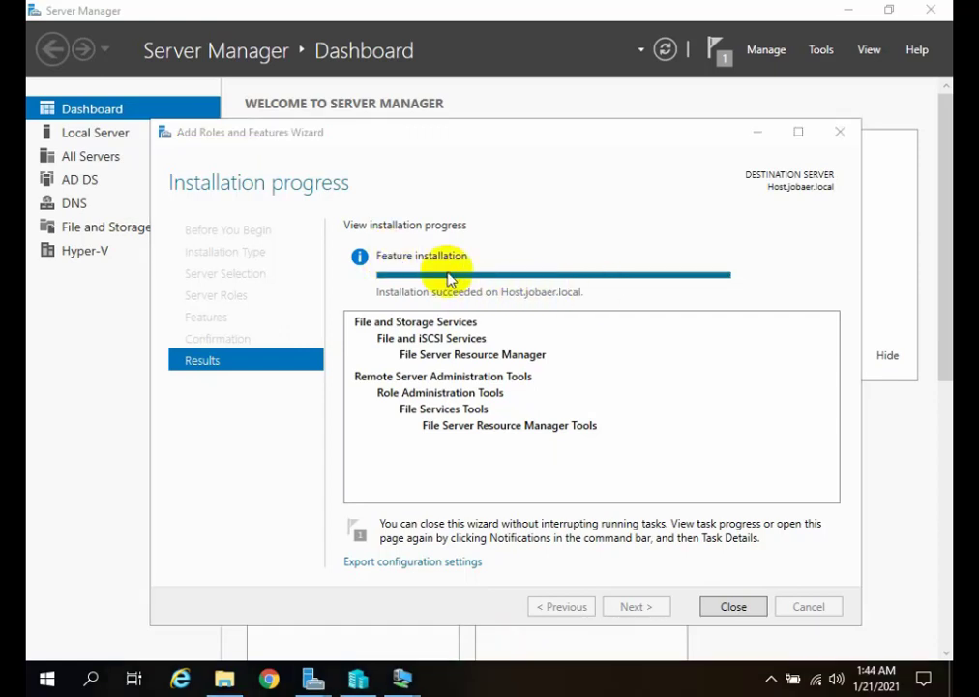
pyautogui.click(719, 605)
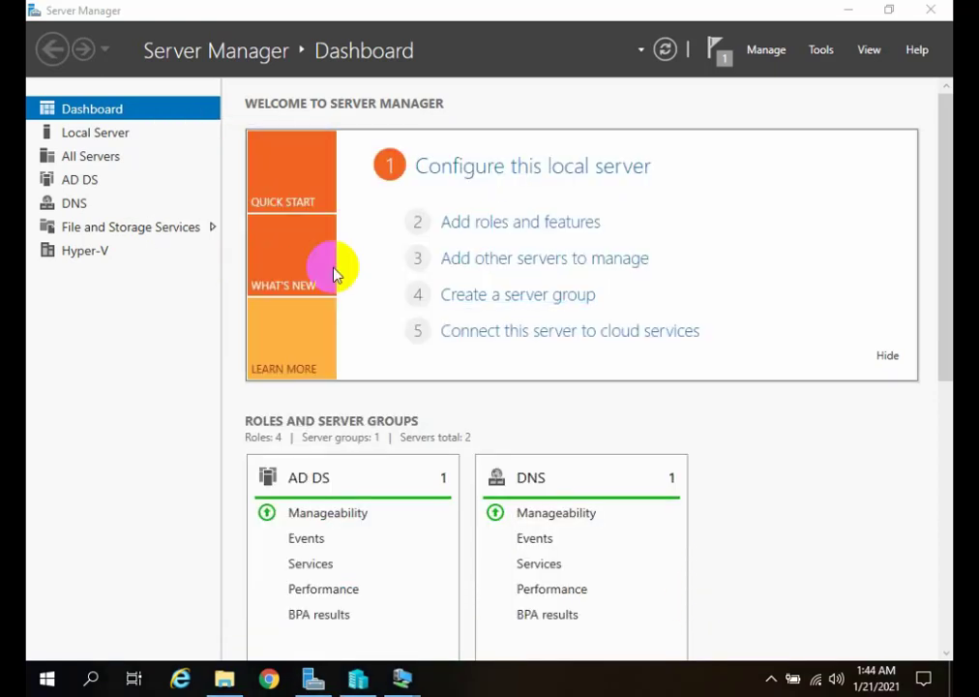
# Open File Server Resource Manager and display its quota templates, selecting the 10 GB Limit template.
pyautogui.click(820, 49)
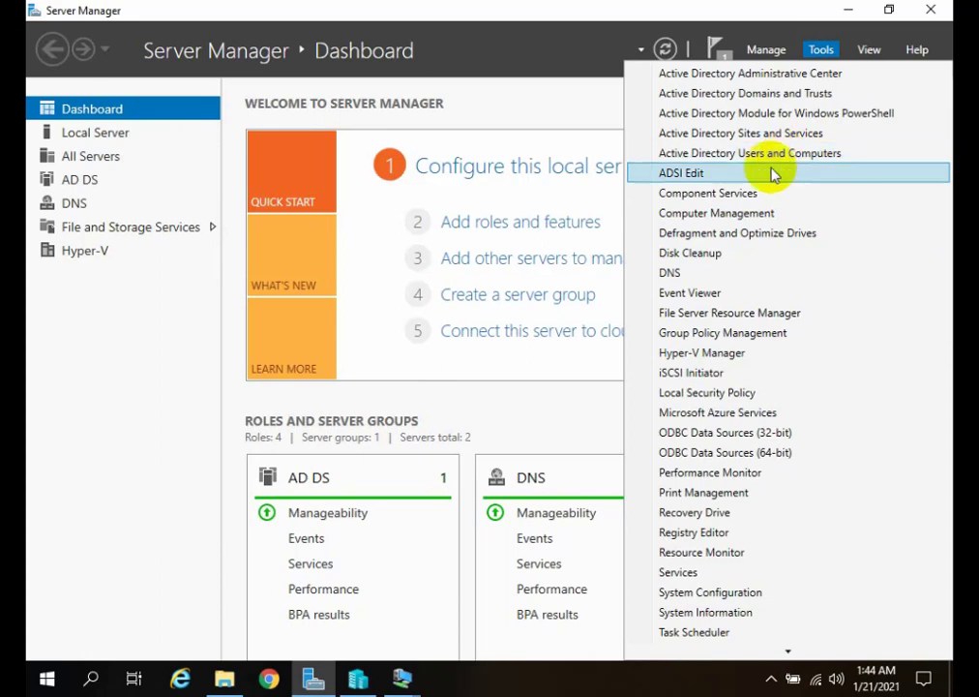
pyautogui.click(712, 314)
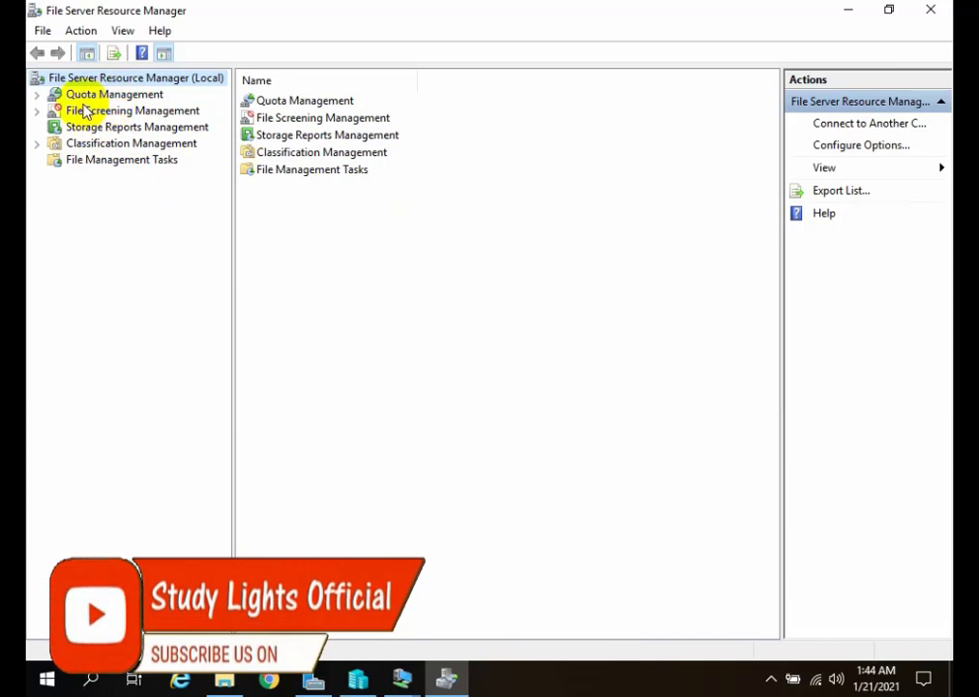
pyautogui.click(54, 96)
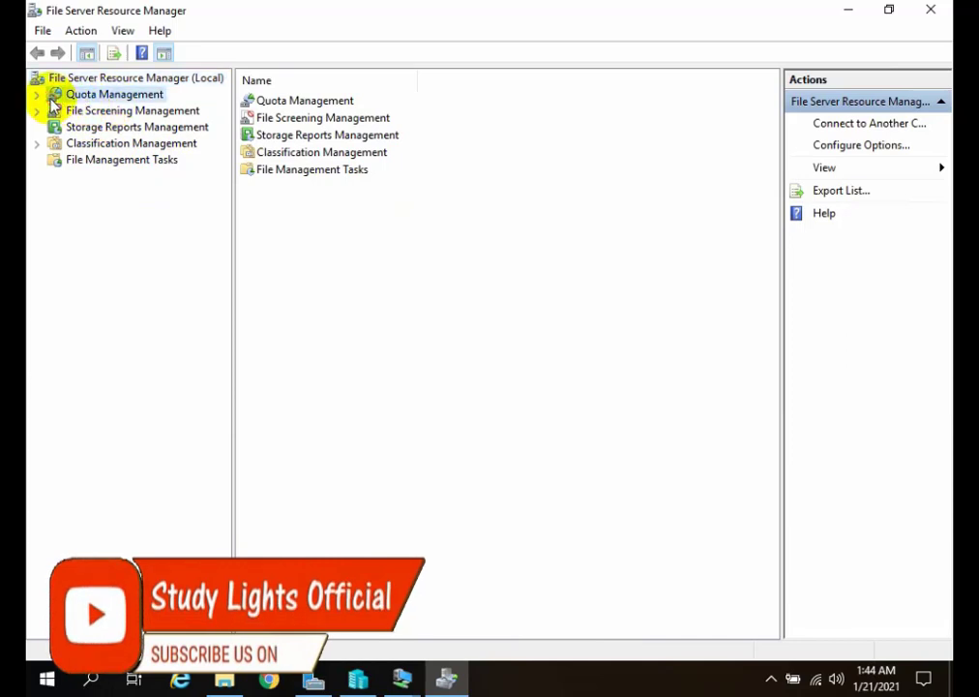
pyautogui.click(36, 95)
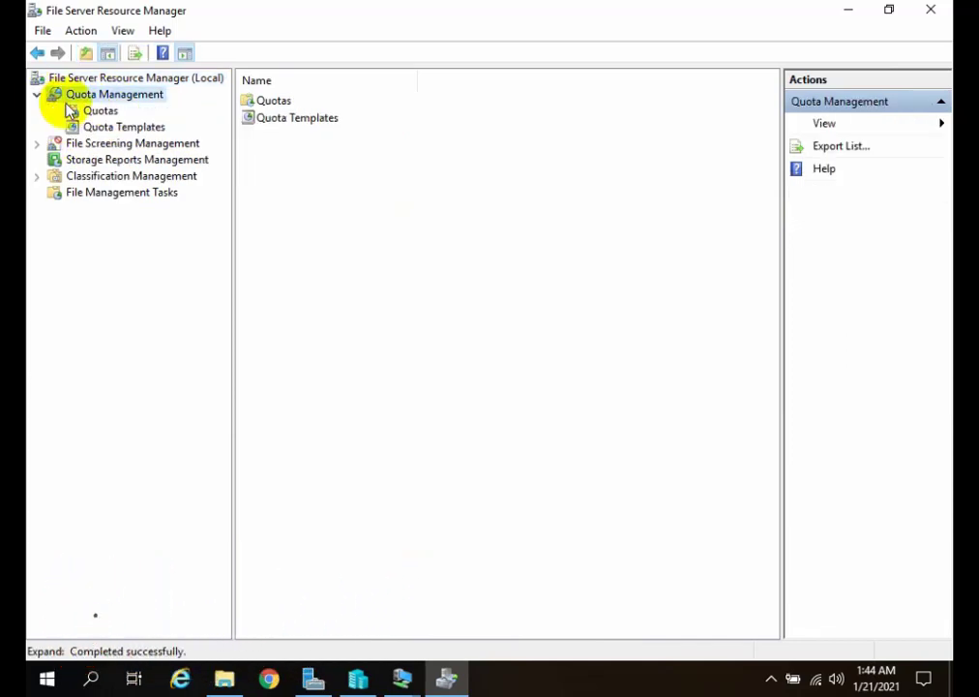
pyautogui.click(78, 110)
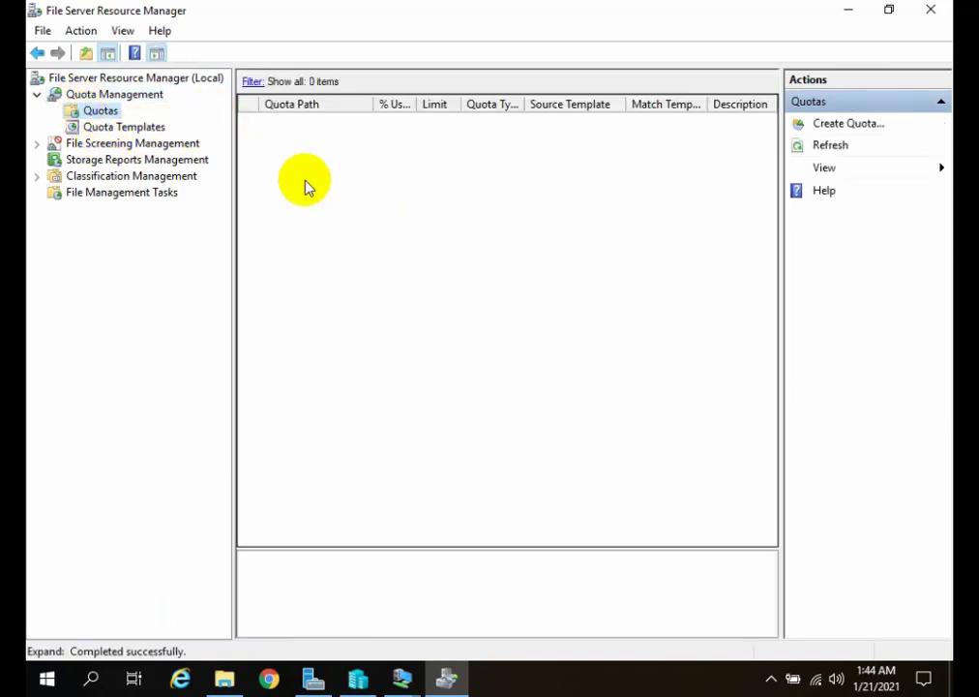
pyautogui.click(129, 131)
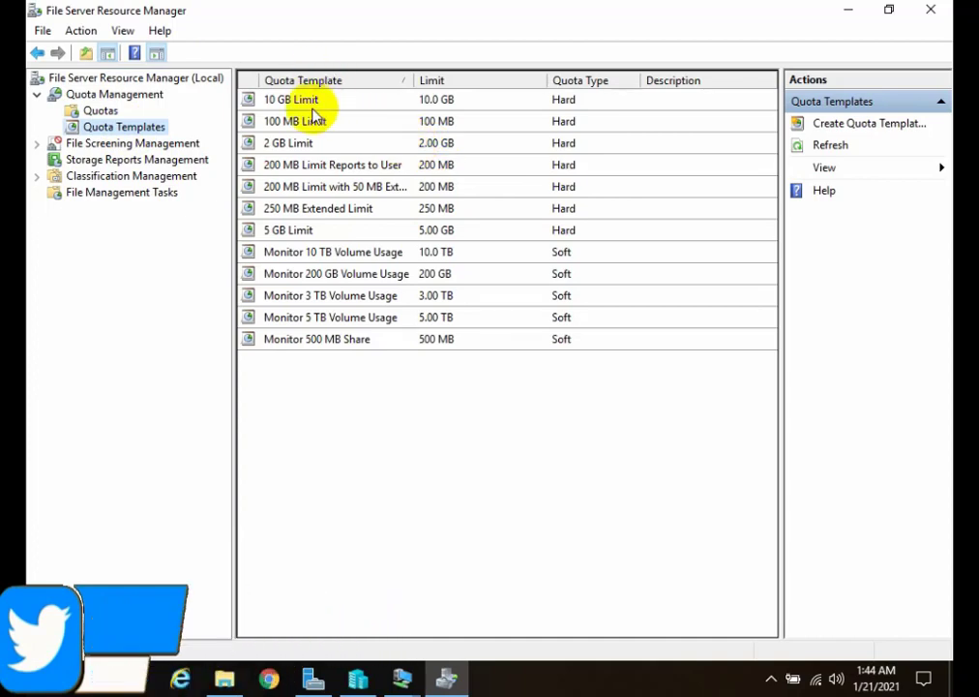
pyautogui.click(281, 99)
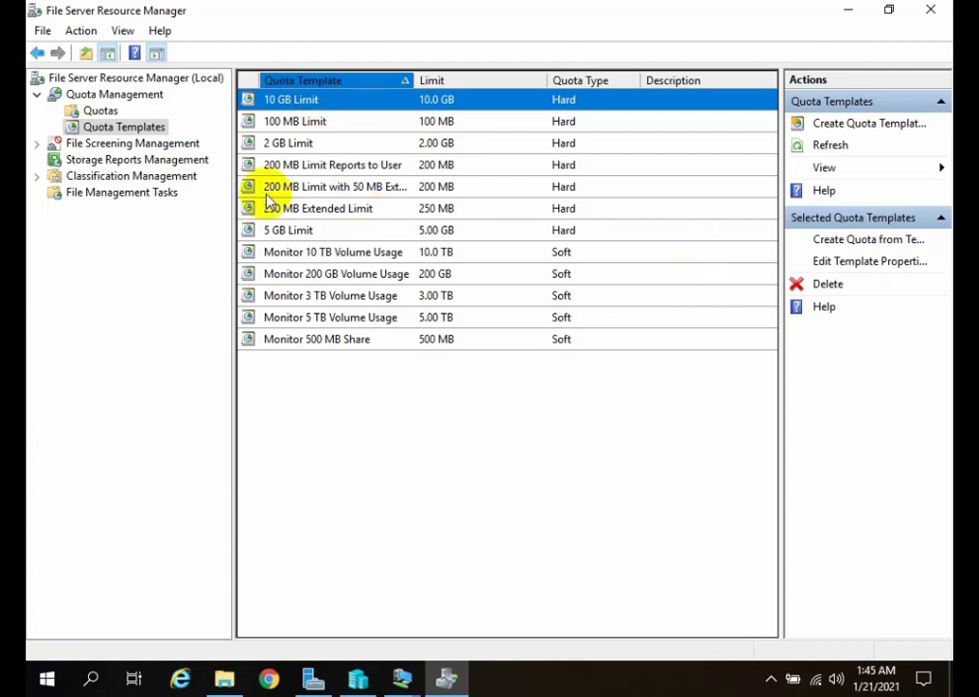
# Start a new quota template named "It Dept" with a space limit of 1 MB, keeping it a hard quota.
pyautogui.rightClick(135, 129)
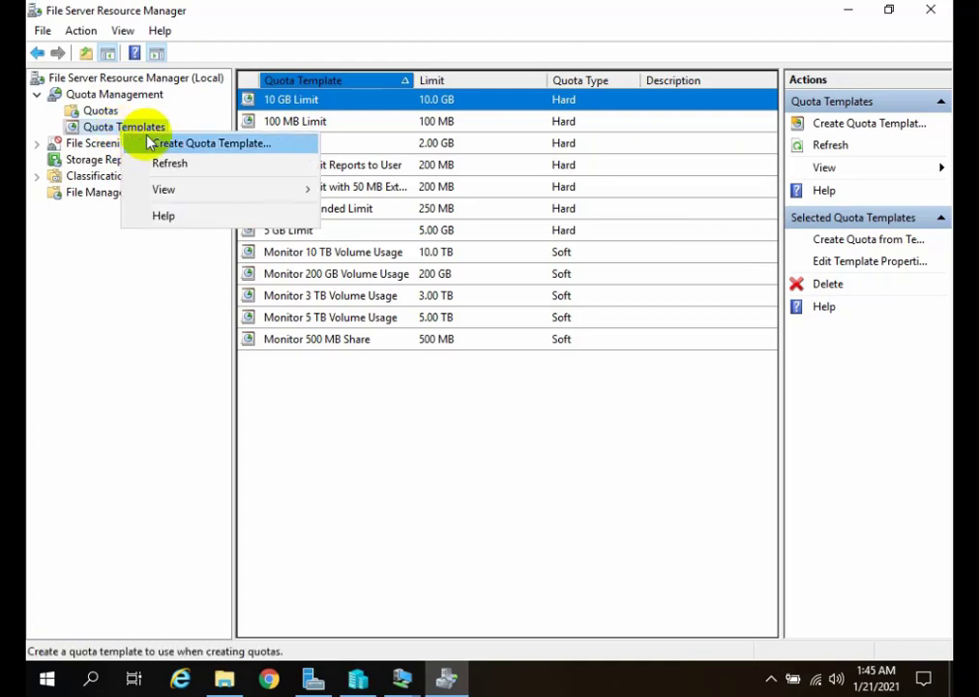
pyautogui.click(154, 142)
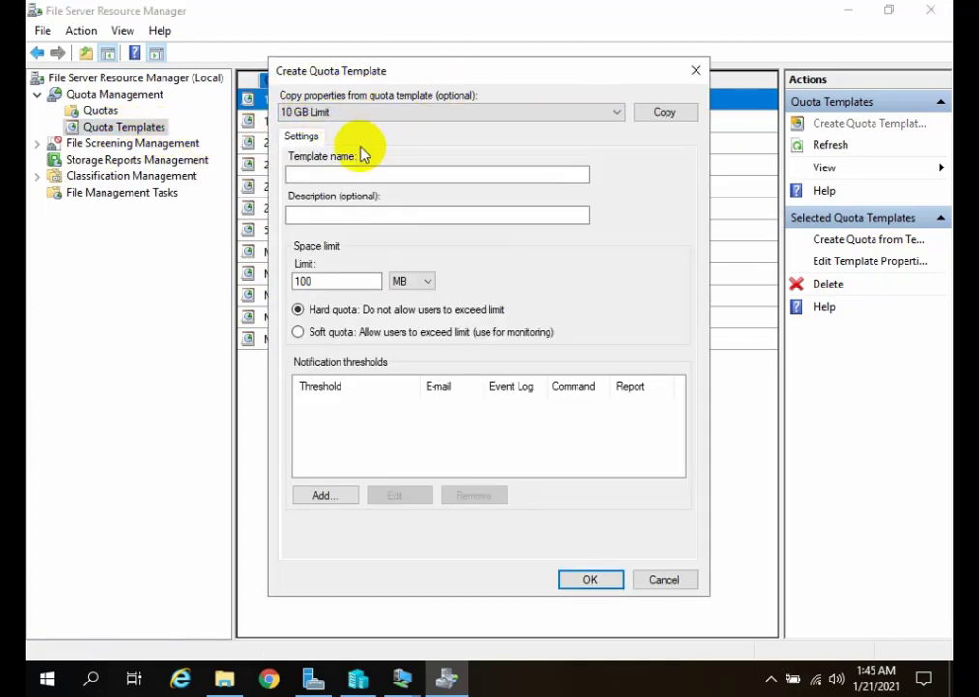
pyautogui.click(332, 170)
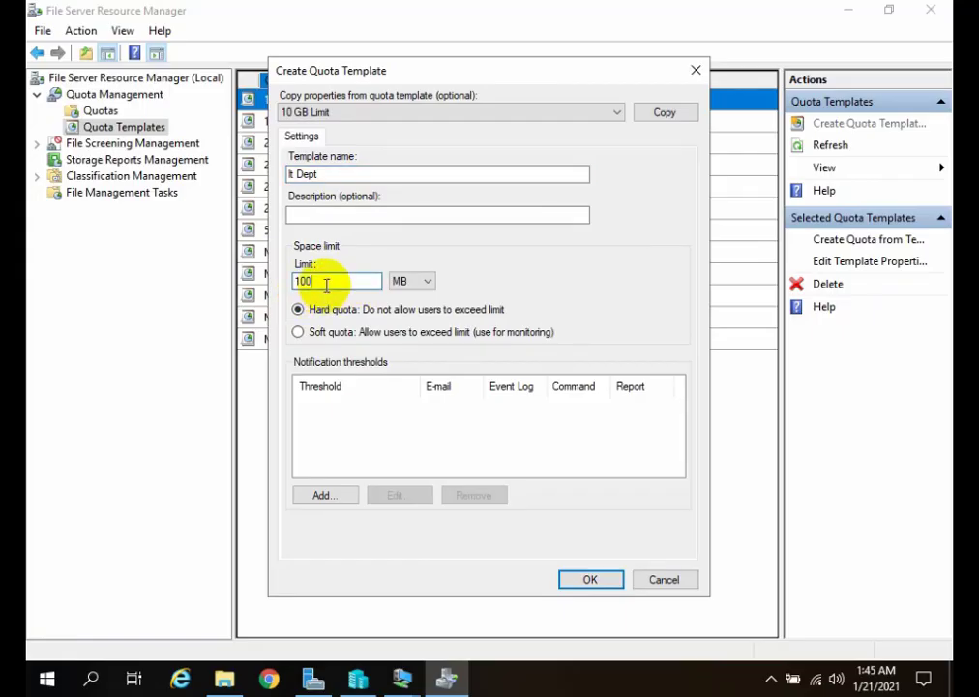
pyautogui.click(330, 282)
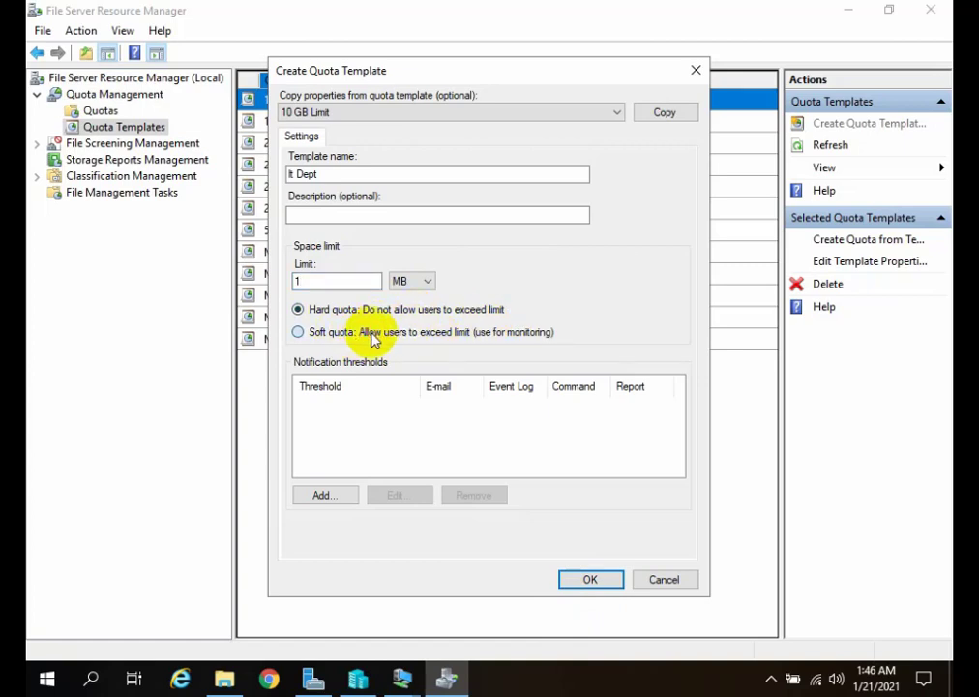
pyautogui.click(416, 335)
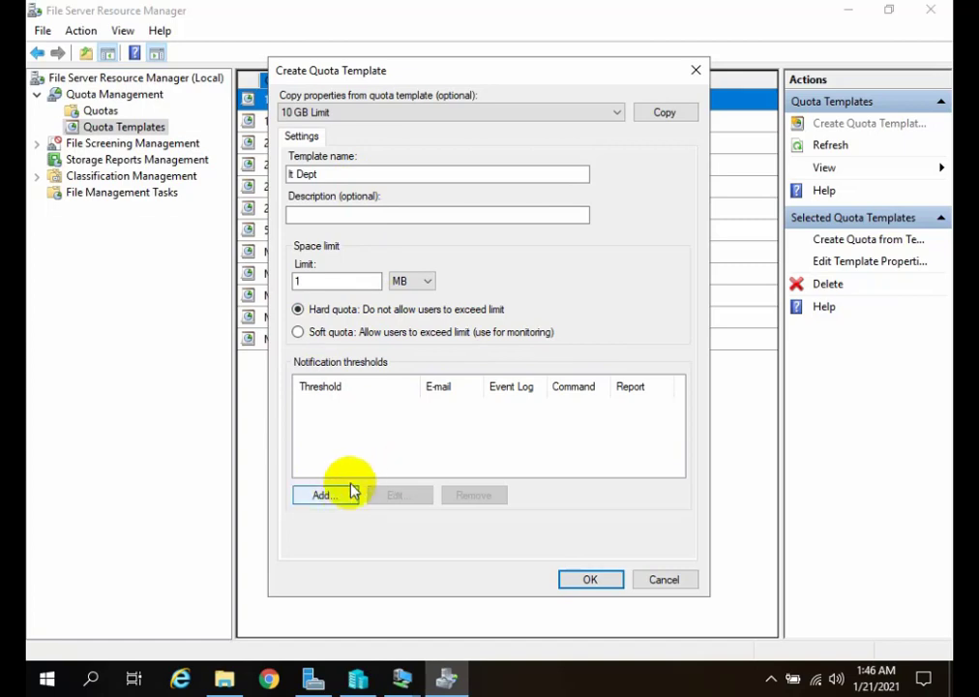
# Add a notification threshold that generates the Duplicate Files, File Screening Audit, Files by File Group, Files by Owner and Files by Property reports.
pyautogui.click(321, 496)
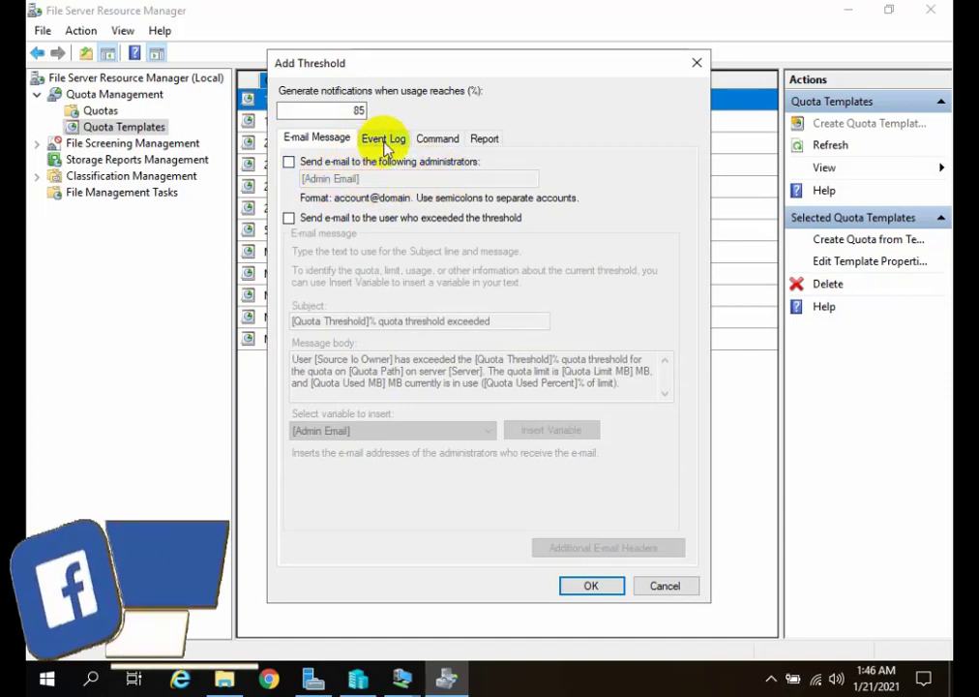
pyautogui.click(477, 143)
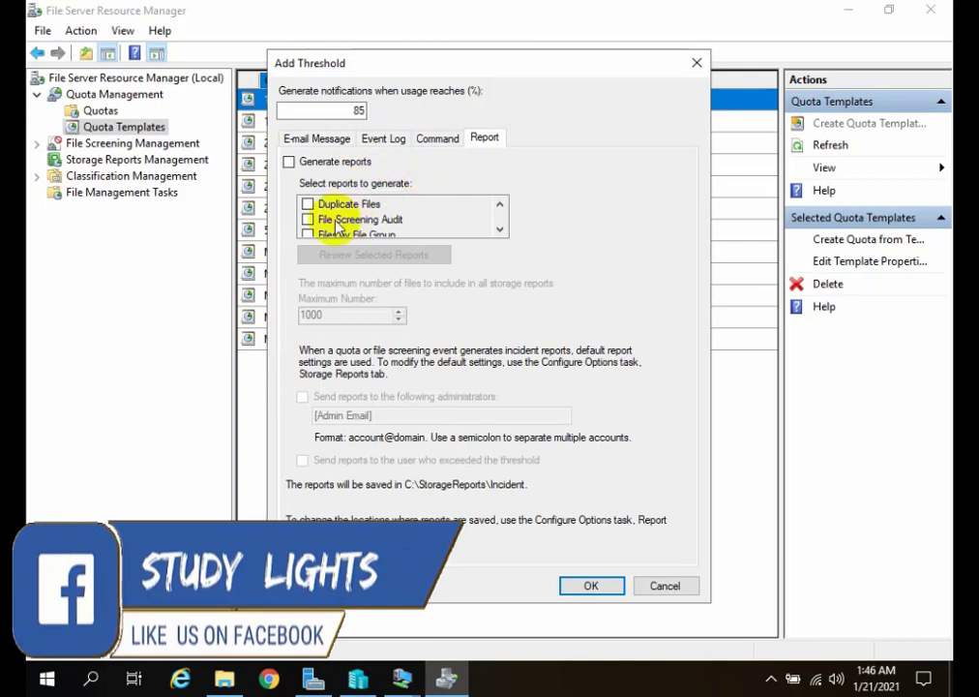
pyautogui.click(289, 162)
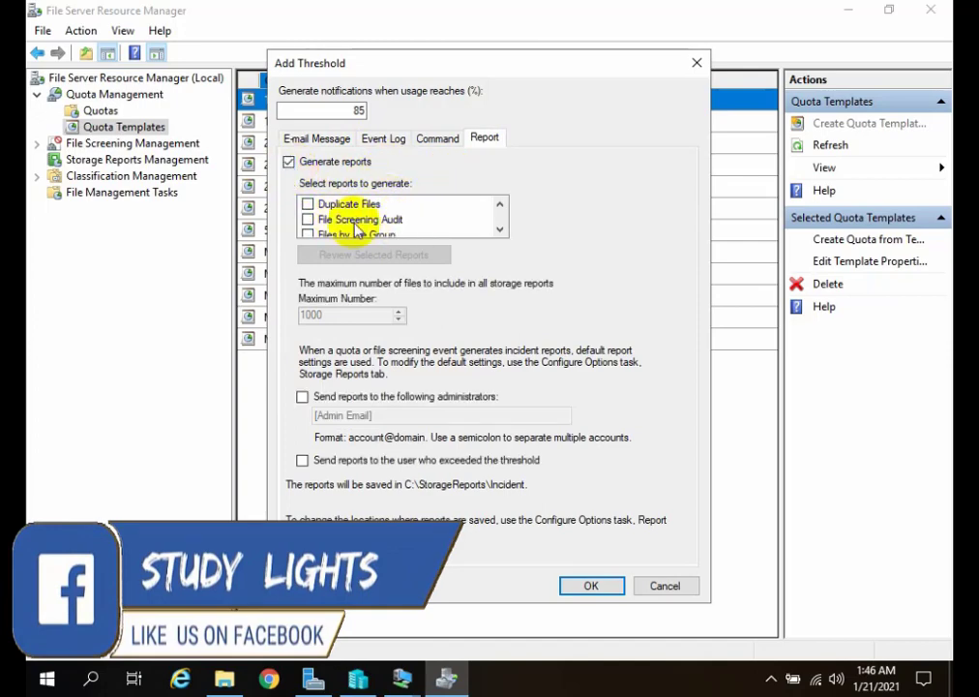
pyautogui.click(308, 205)
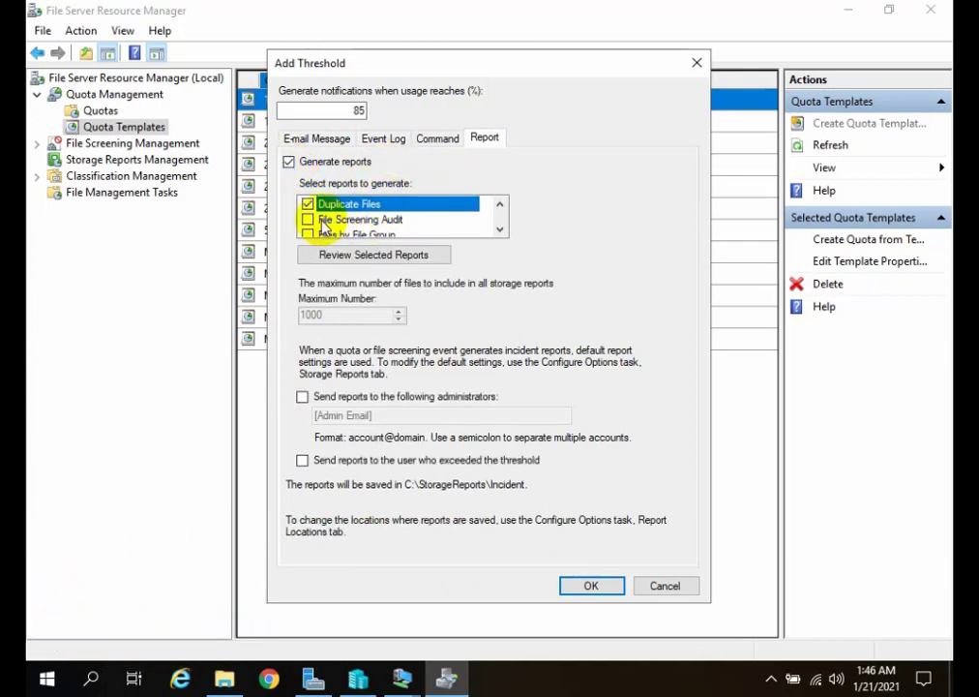
pyautogui.click(308, 220)
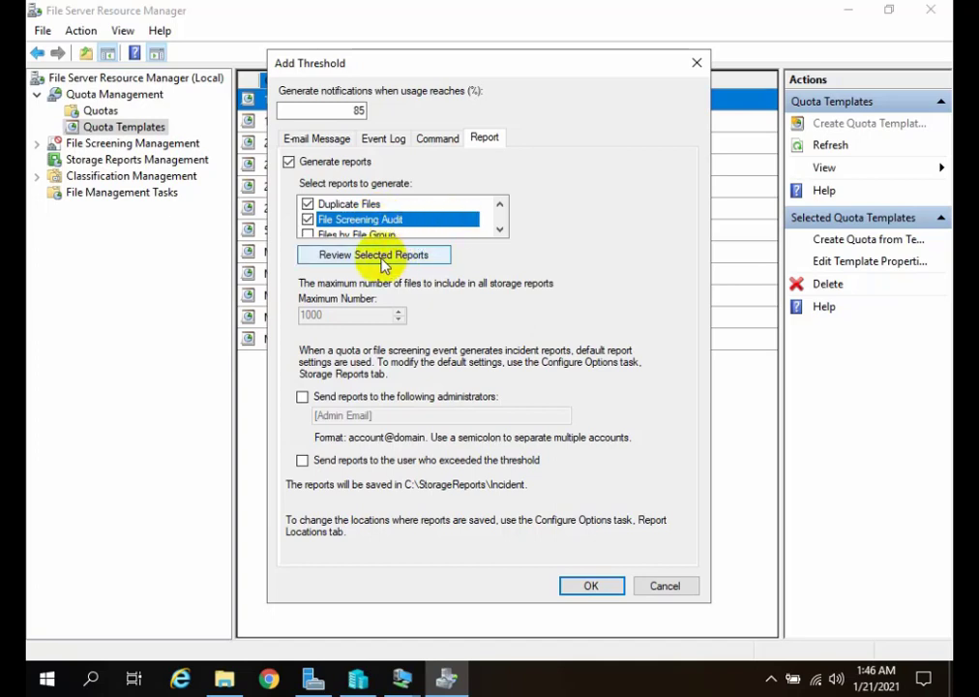
pyautogui.click(308, 235)
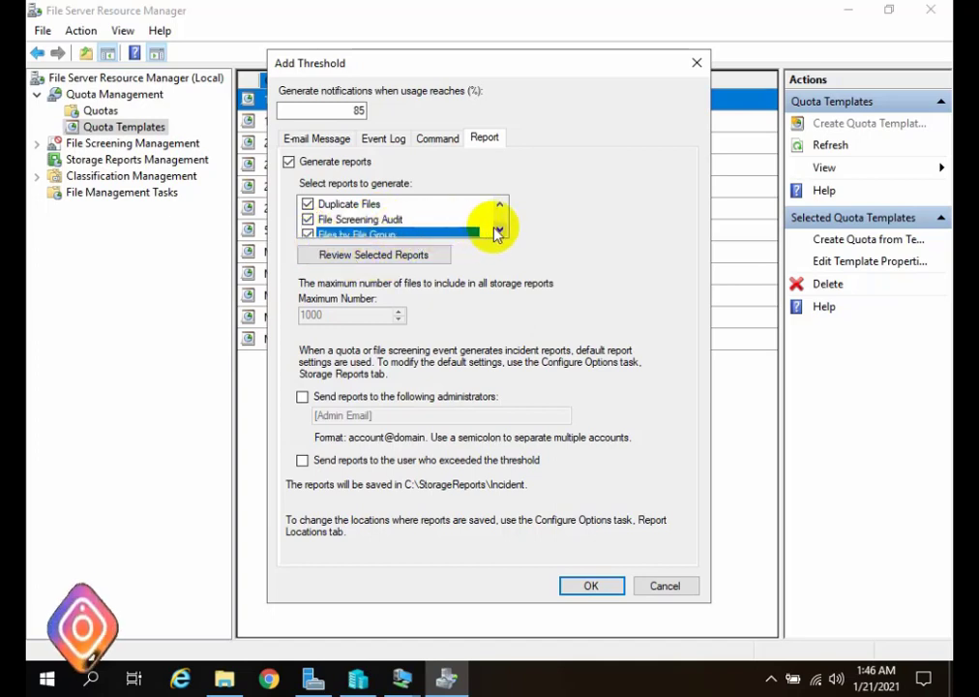
pyautogui.tripleClick(499, 232)
pyautogui.click(312, 206)
pyautogui.click(310, 222)
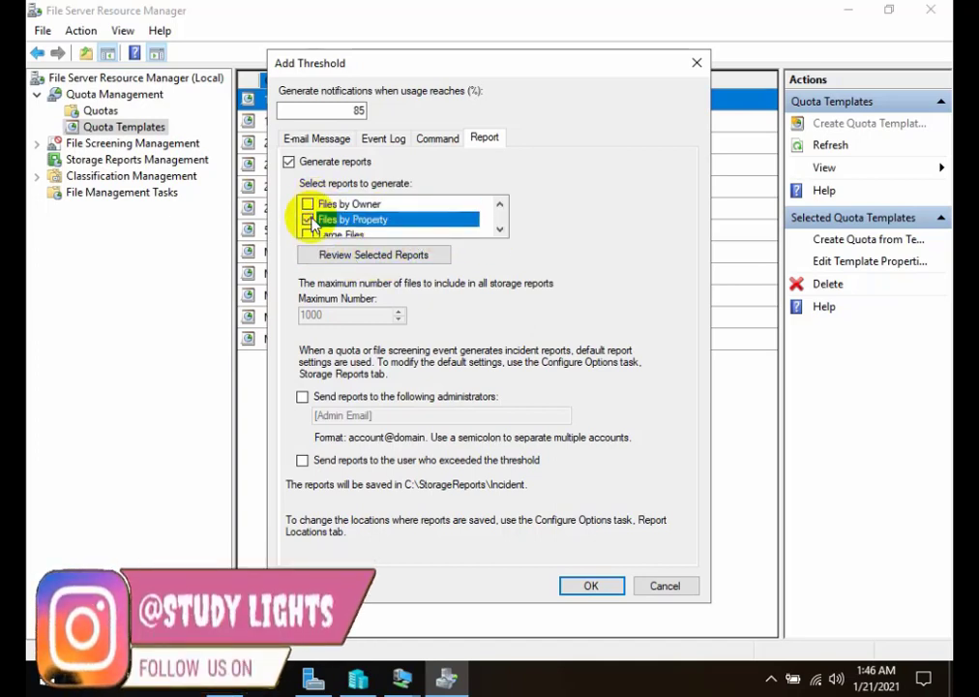
pyautogui.click(307, 206)
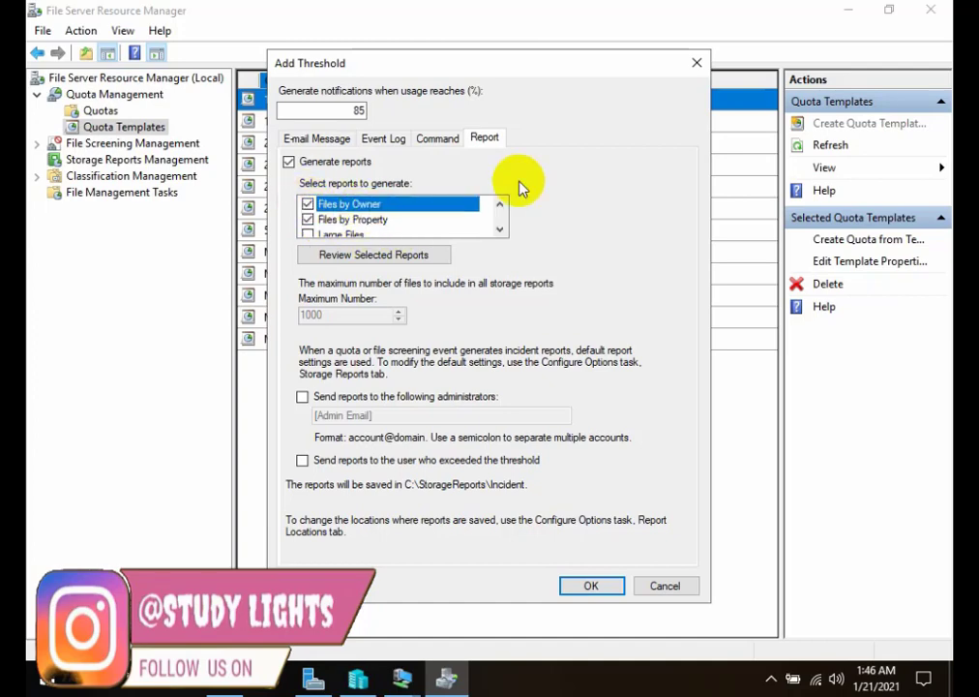
# Enable the event log warning for the 85% threshold, save the It Dept quota template and select it in the template list.
pyautogui.click(383, 141)
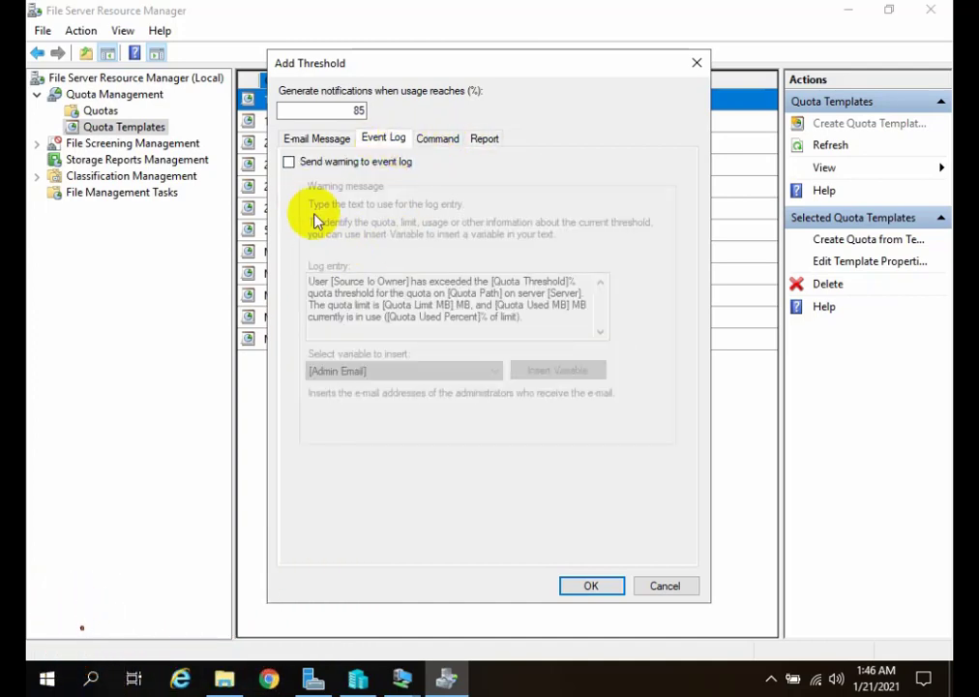
pyautogui.click(289, 162)
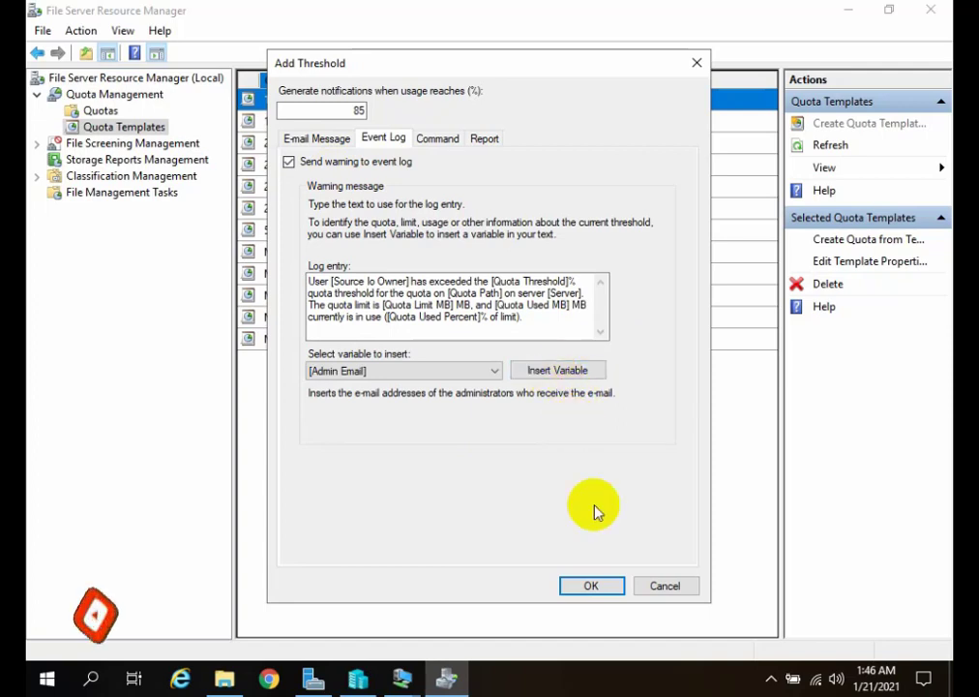
pyautogui.click(592, 586)
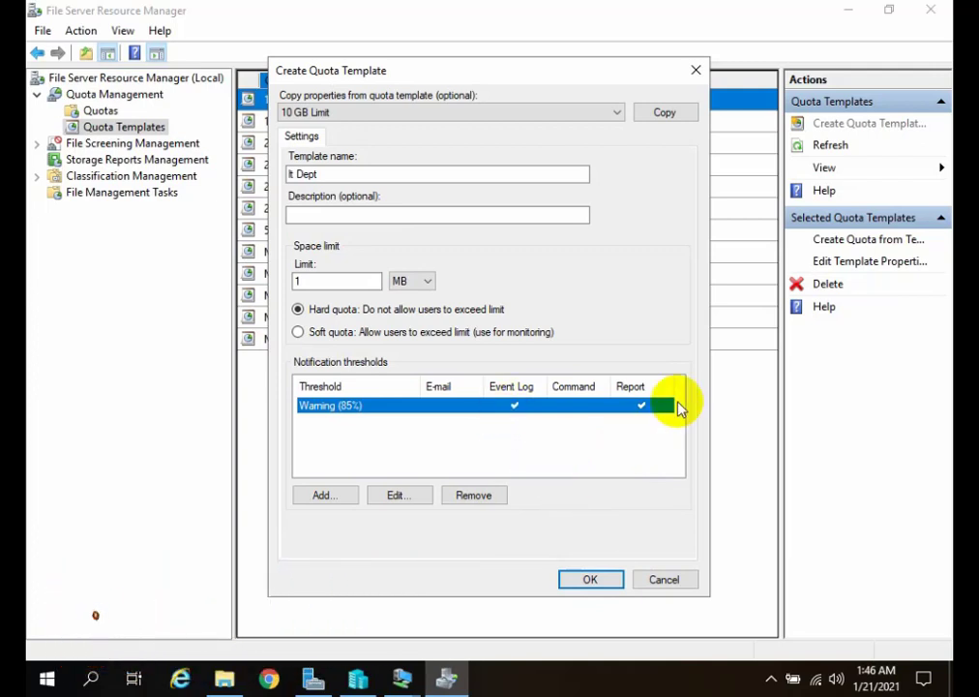
pyautogui.click(590, 580)
pyautogui.click(311, 254)
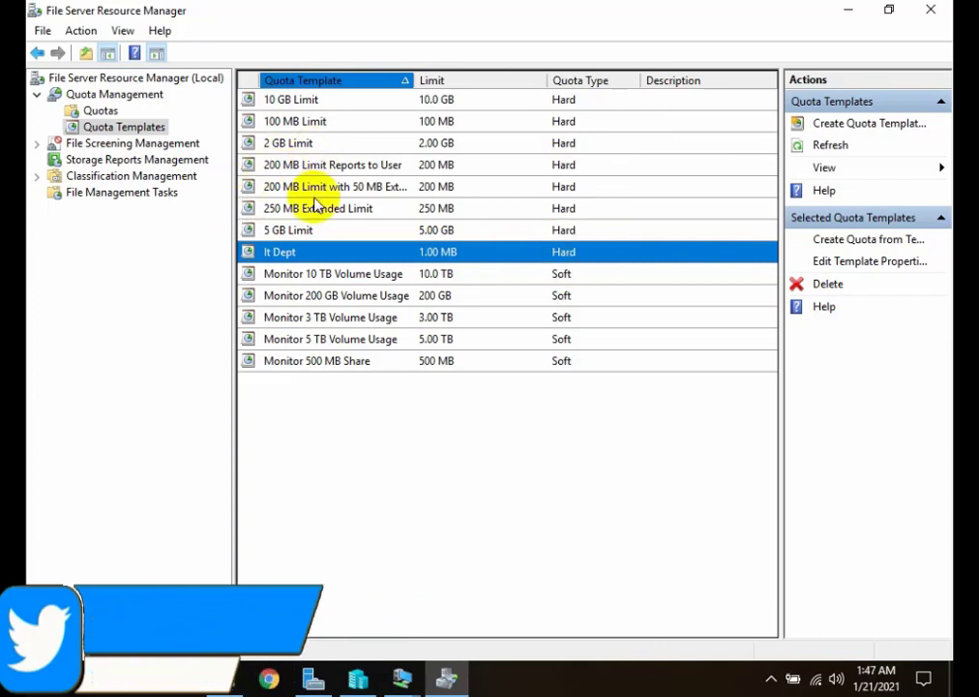
# Start creating a new quota under Quotas in Quota Management.
pyautogui.click(100, 111)
pyautogui.rightClick(98, 109)
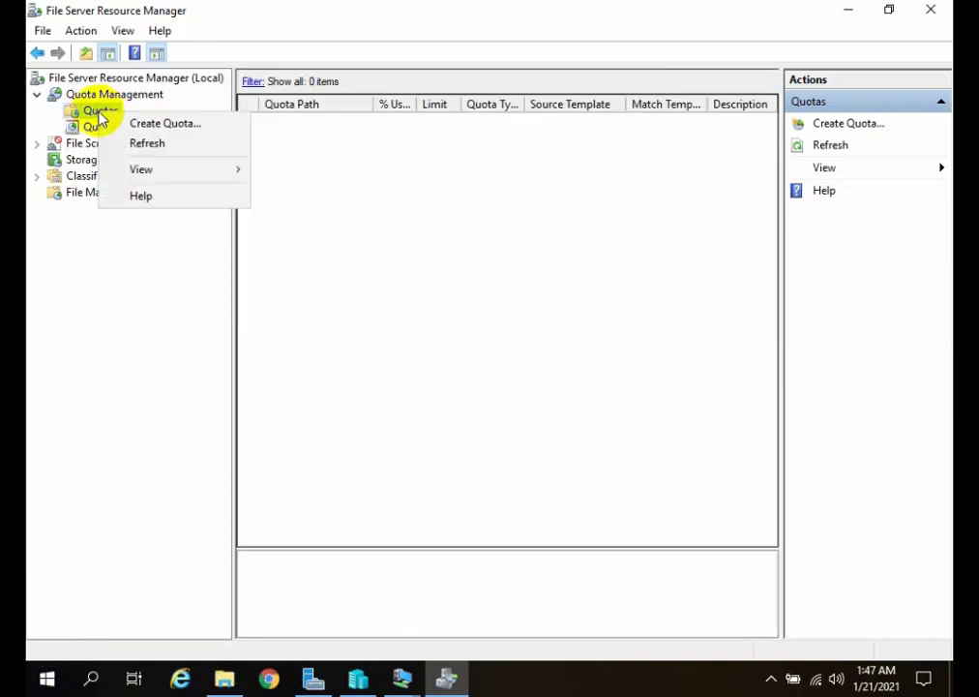
pyautogui.click(135, 123)
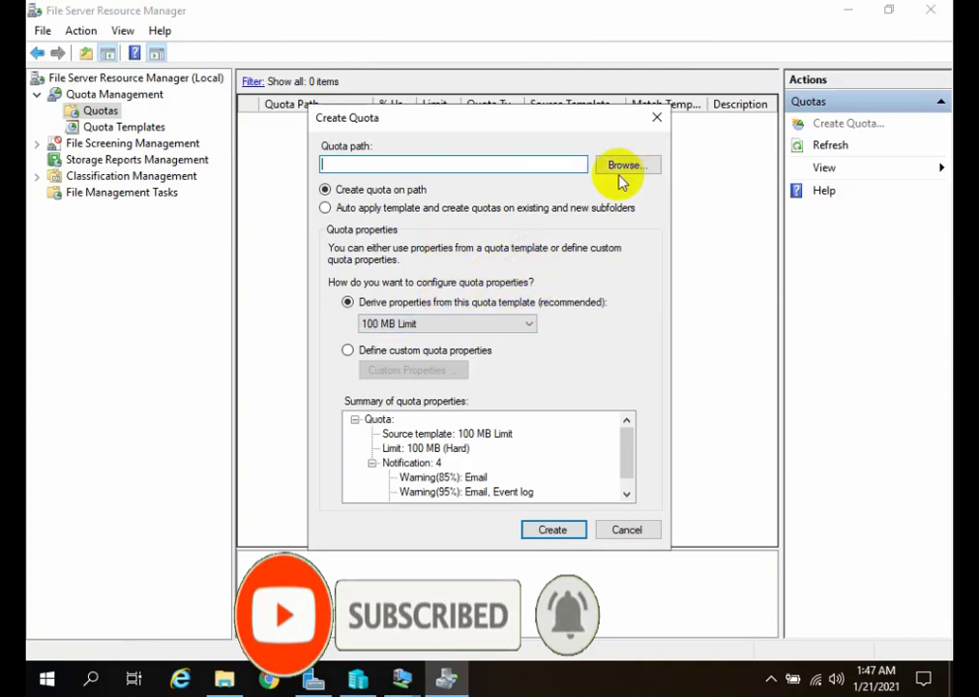
# Switch to File Explorer and create a folder named "File Server" in the root of Local Disk (C:).
pyautogui.click(224, 677)
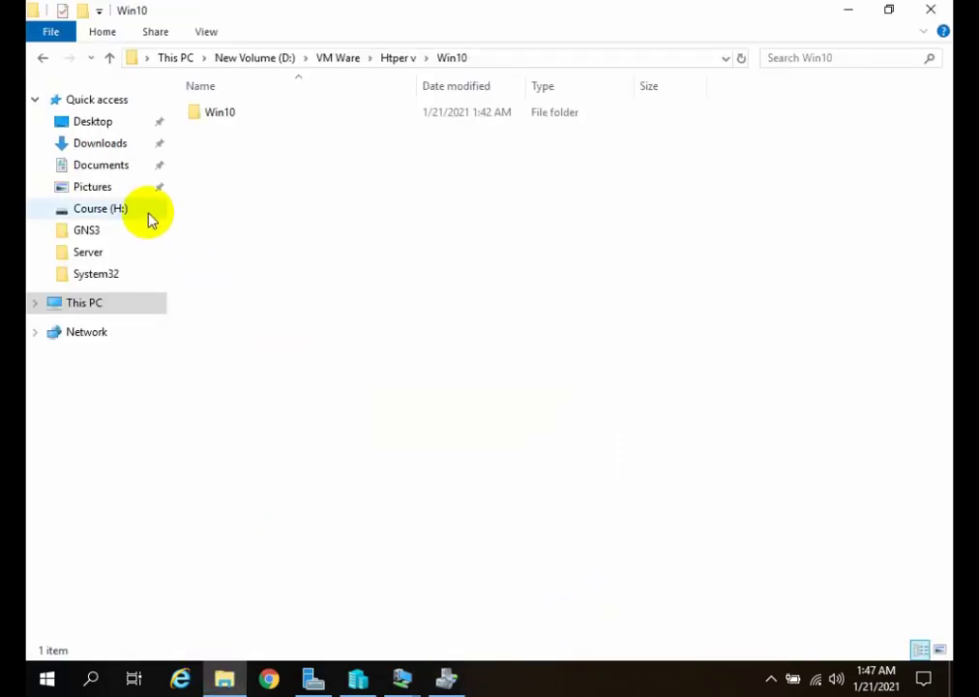
pyautogui.click(102, 305)
pyautogui.doubleClick(250, 300)
pyautogui.rightClick(267, 329)
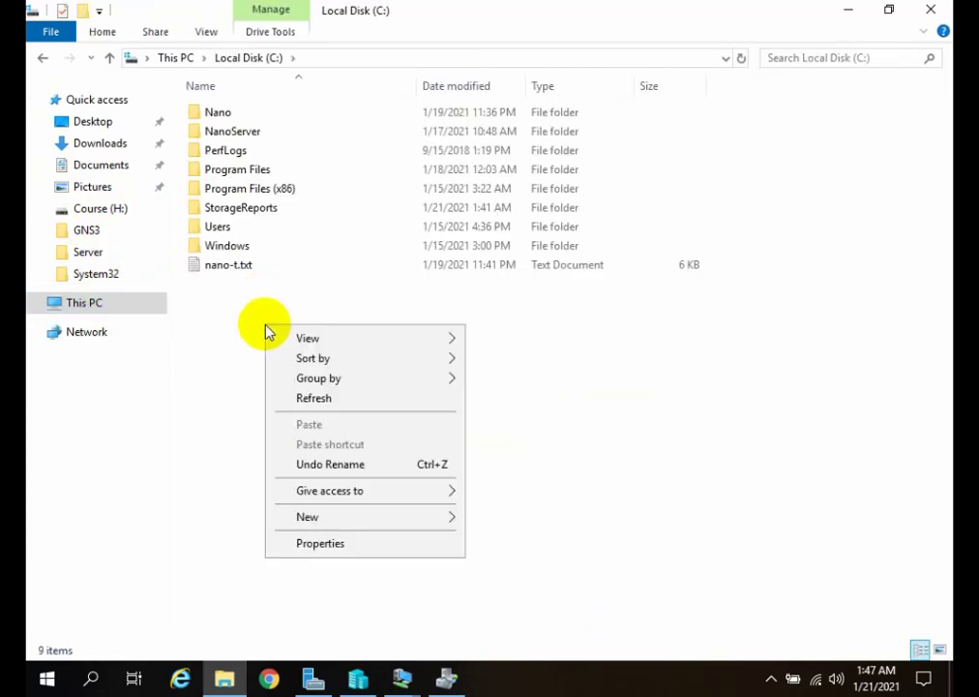
pyautogui.moveTo(448, 522)
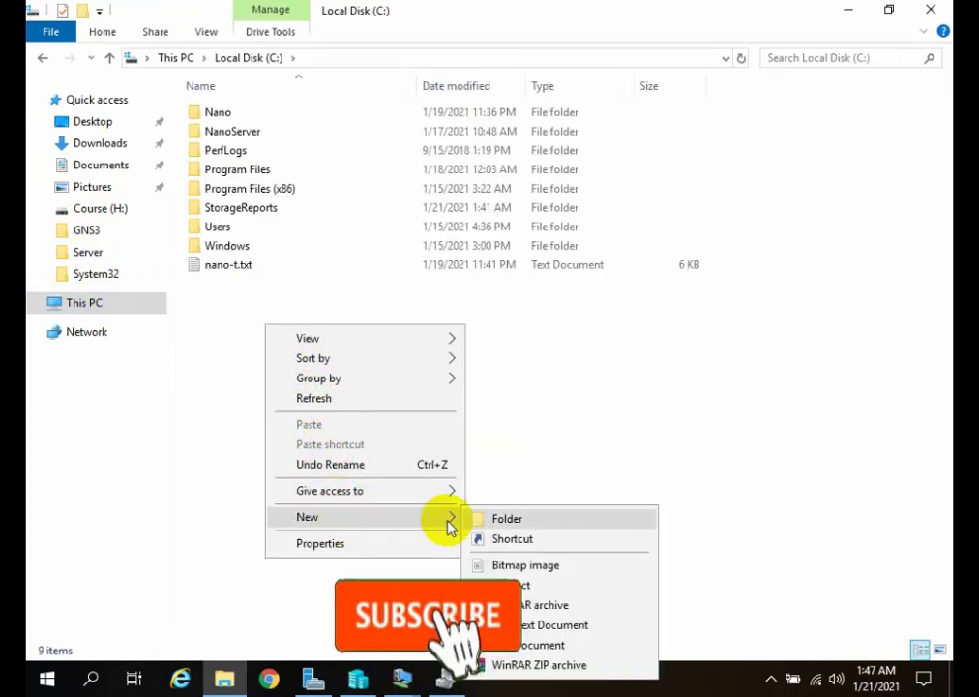
pyautogui.click(490, 519)
pyautogui.write('Fil')
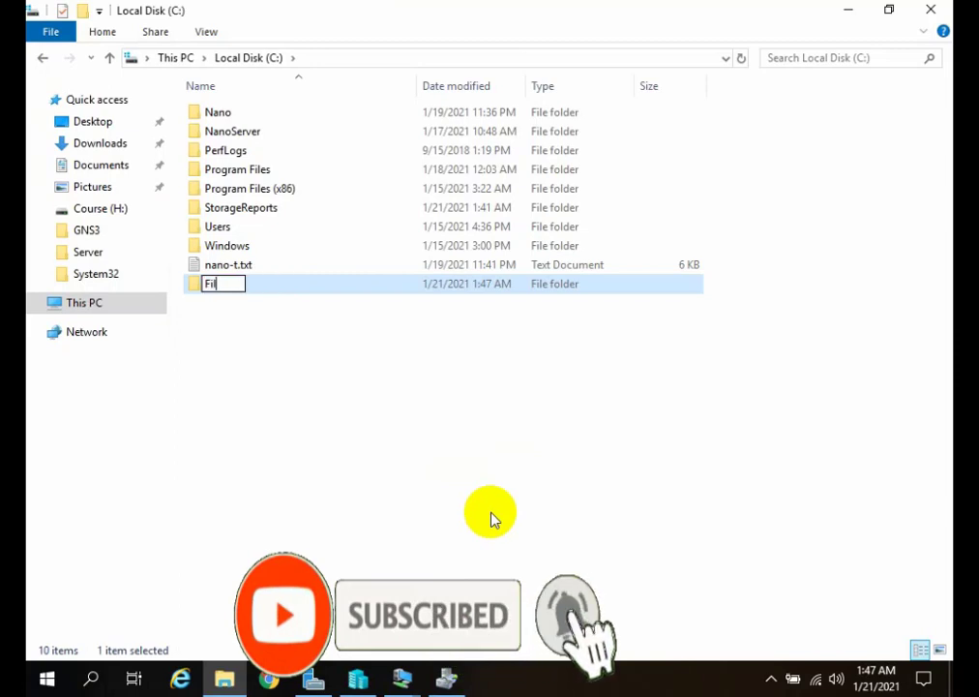
pyautogui.write('e Server')
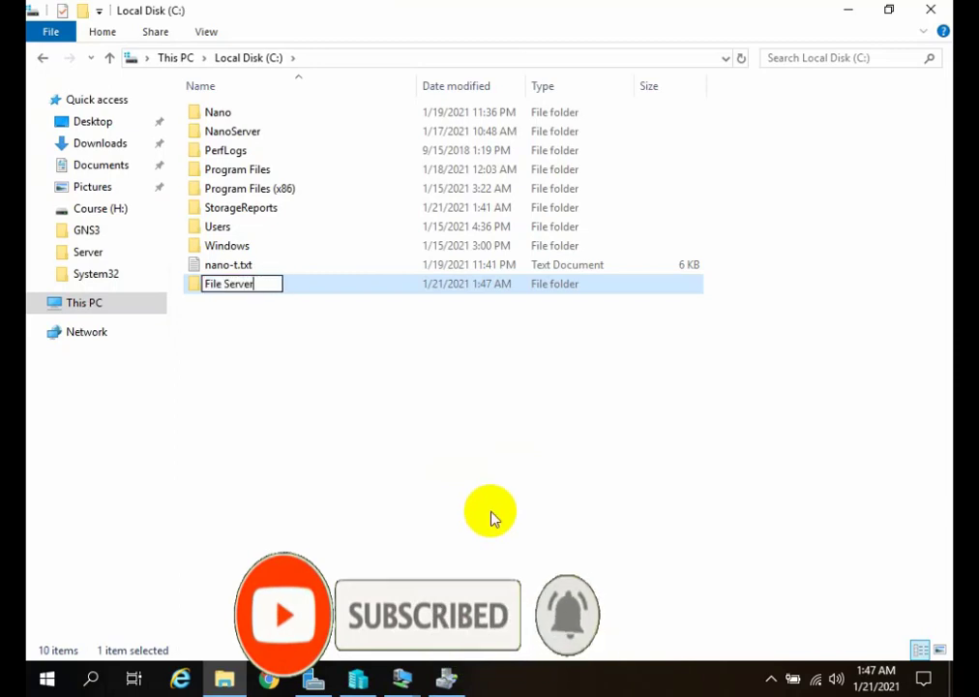
pyautogui.press('Return')
pyautogui.click(247, 326)
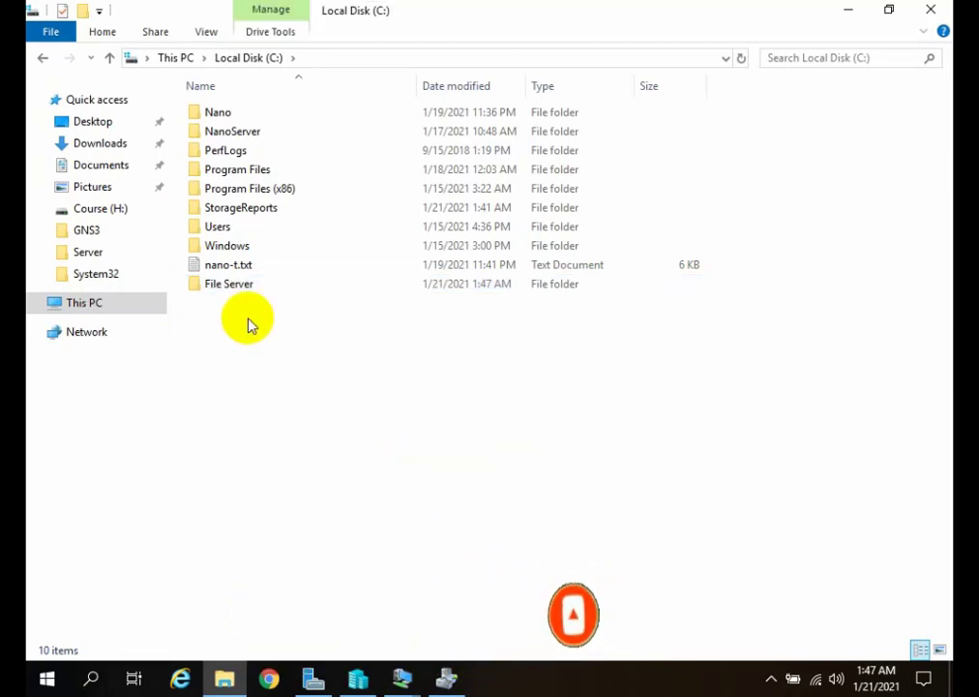
pyautogui.rightClick(248, 288)
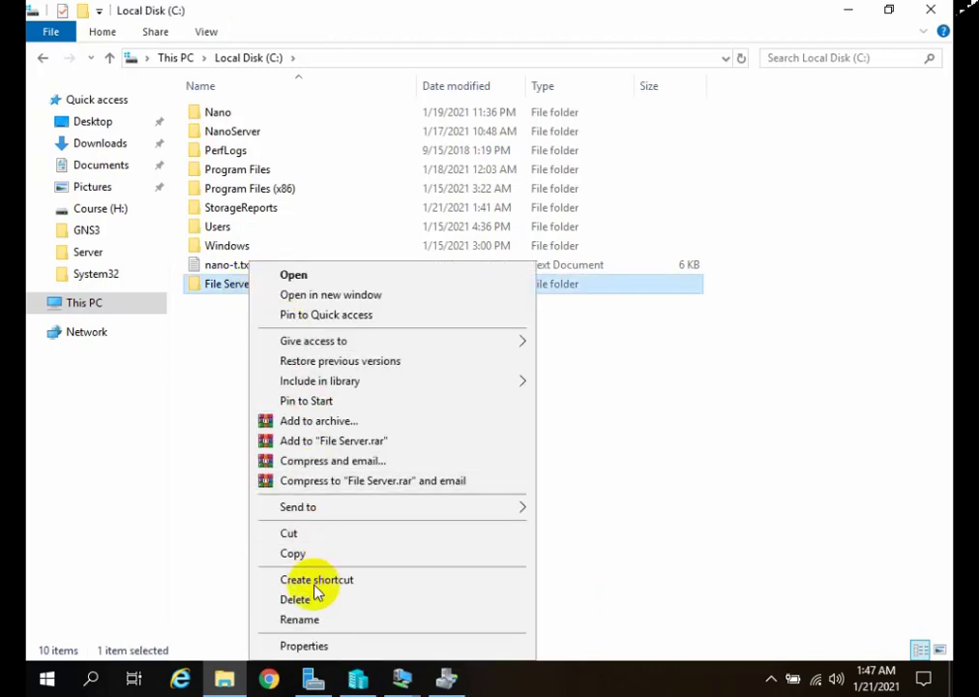
pyautogui.click(308, 646)
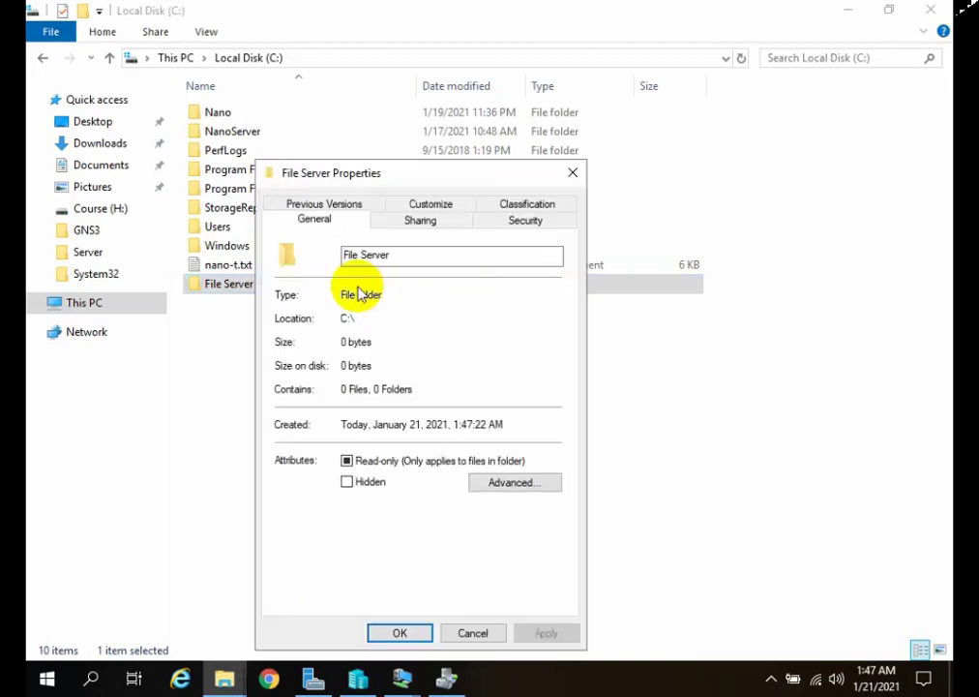
pyautogui.click(573, 172)
# Share the File Server folder with Everyone at the Read/Write permission level and close the sharing wizard.
pyautogui.rightClick(221, 284)
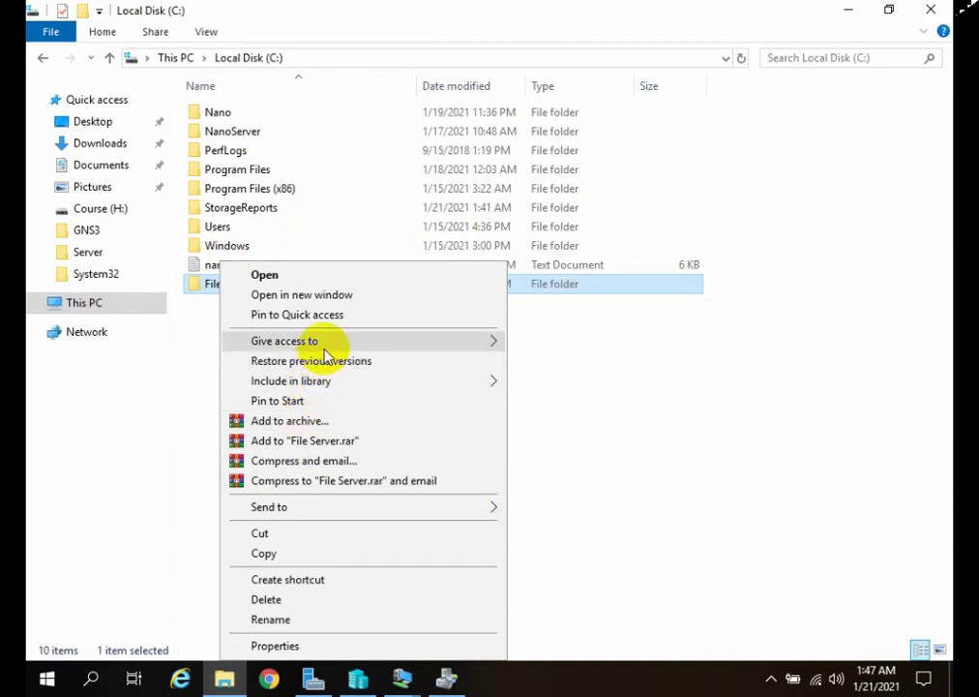
pyautogui.moveTo(331, 343)
pyautogui.click(535, 362)
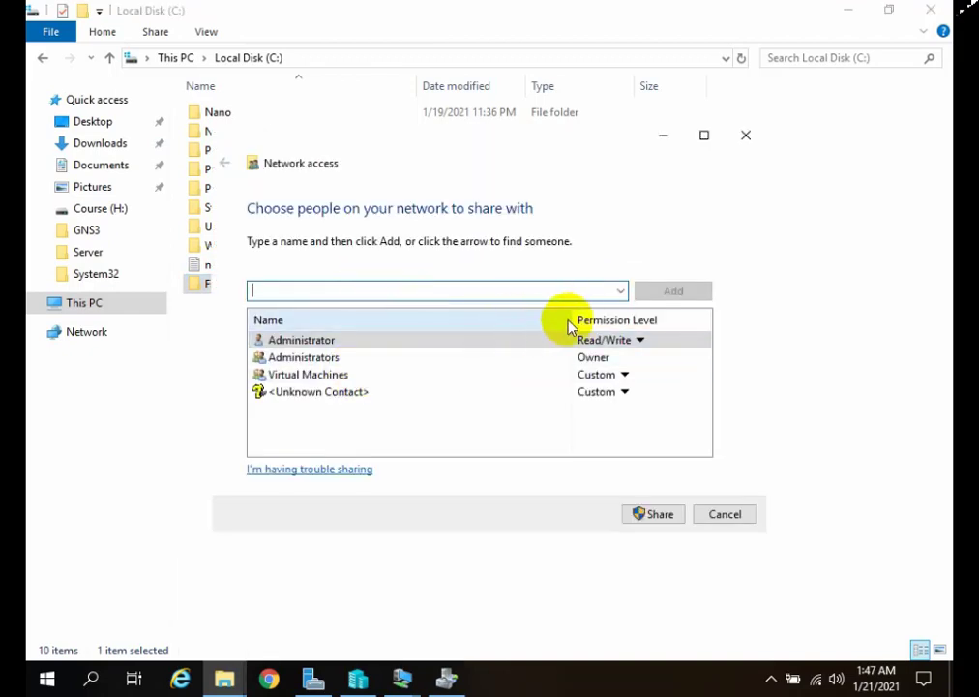
pyautogui.click(620, 290)
pyautogui.click(337, 309)
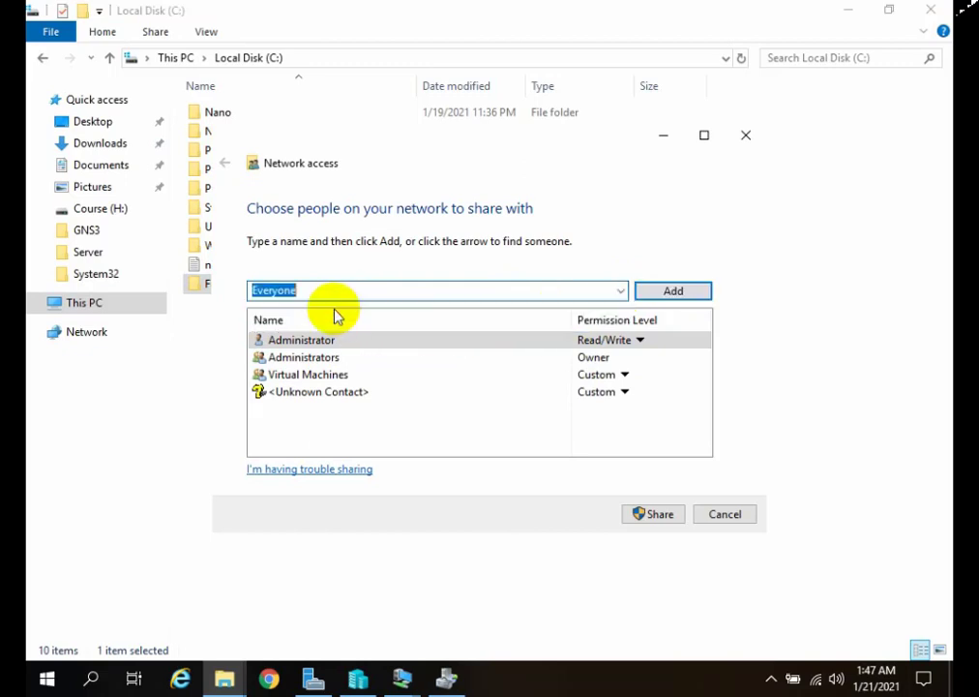
pyautogui.click(668, 292)
pyautogui.click(600, 383)
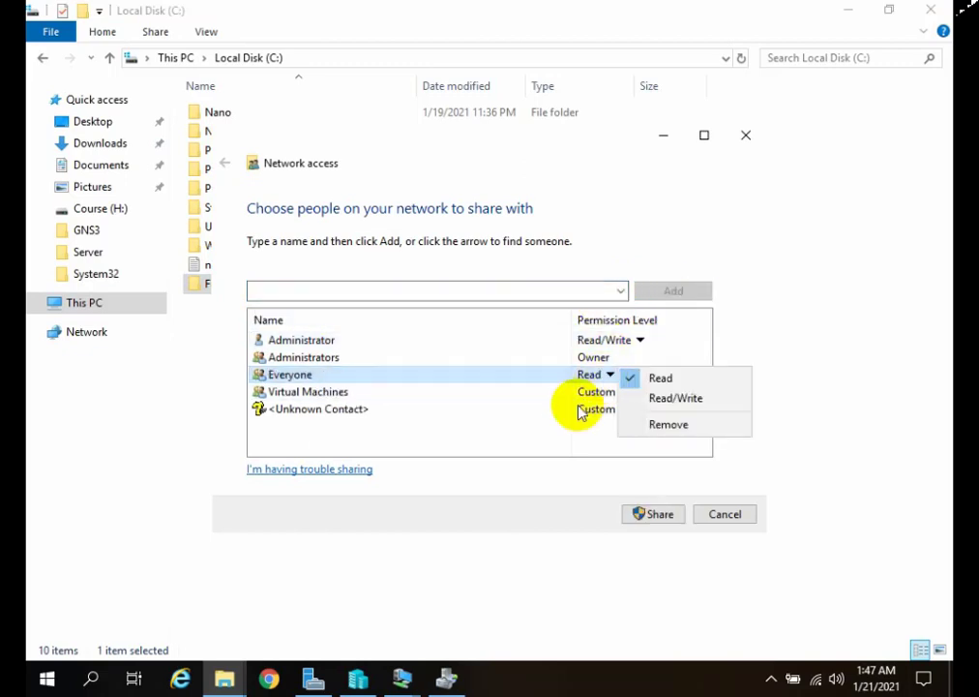
pyautogui.click(657, 400)
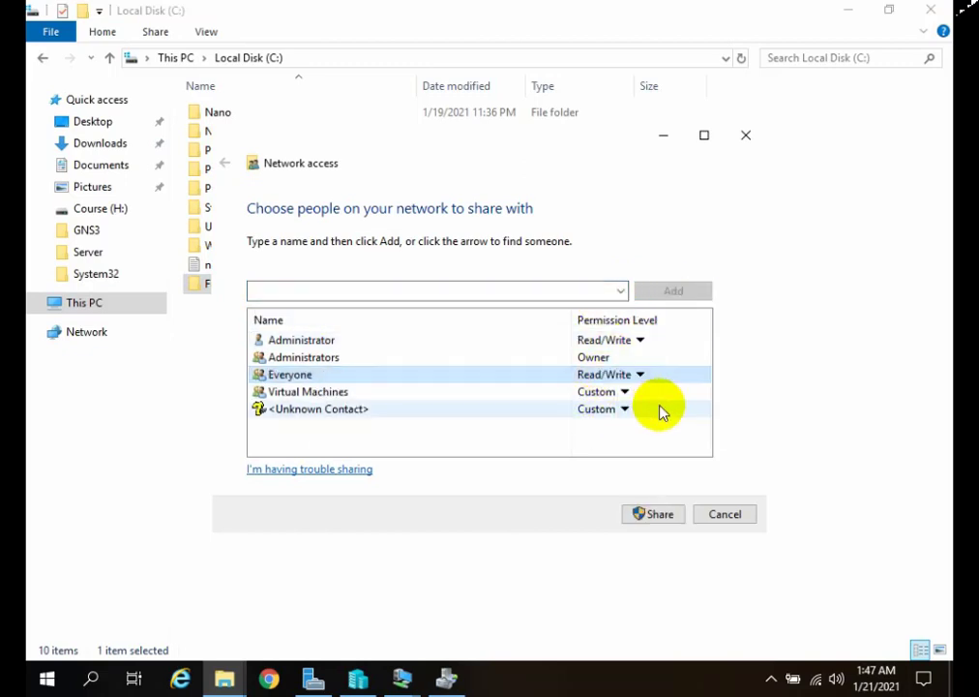
pyautogui.click(651, 515)
pyautogui.click(727, 515)
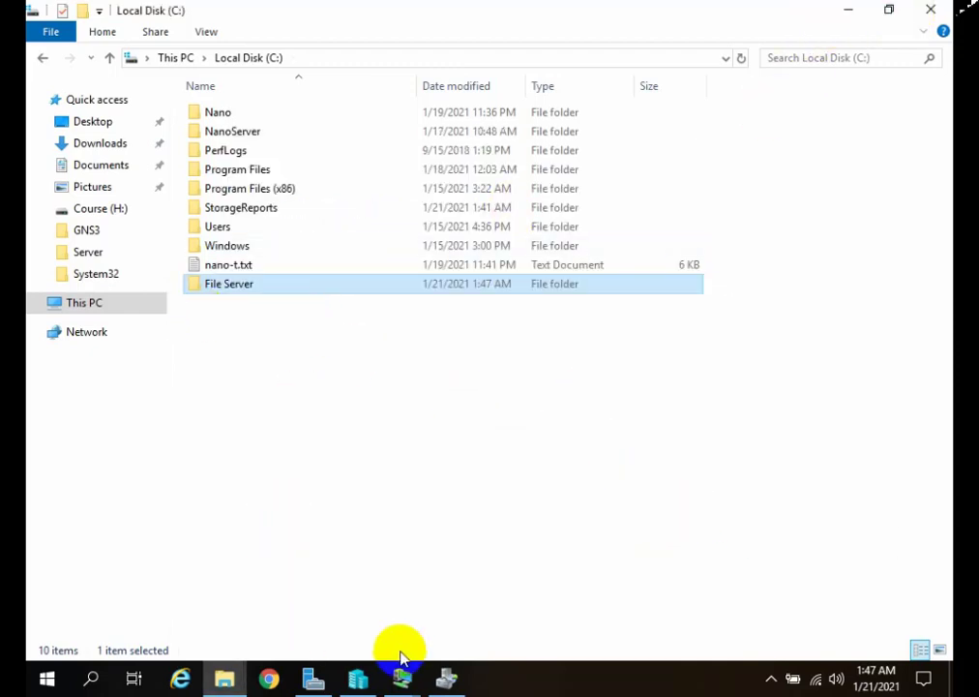
# Return to File Server Resource Manager and set the new quota's path to C:\File Server.
pyautogui.click(444, 677)
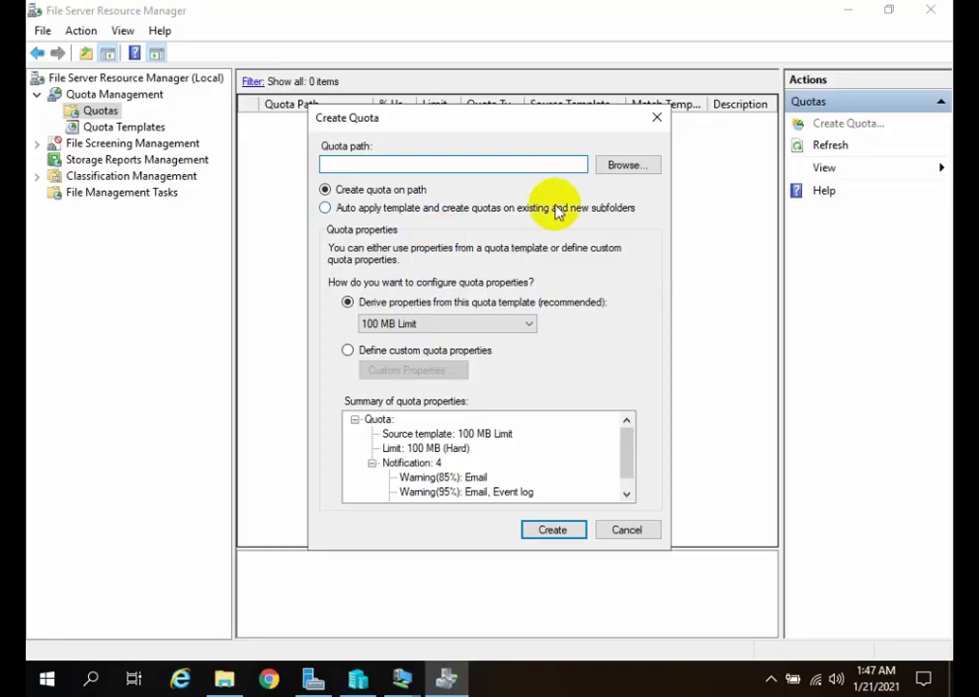
pyautogui.click(624, 165)
pyautogui.scroll(-3, 431, 325)
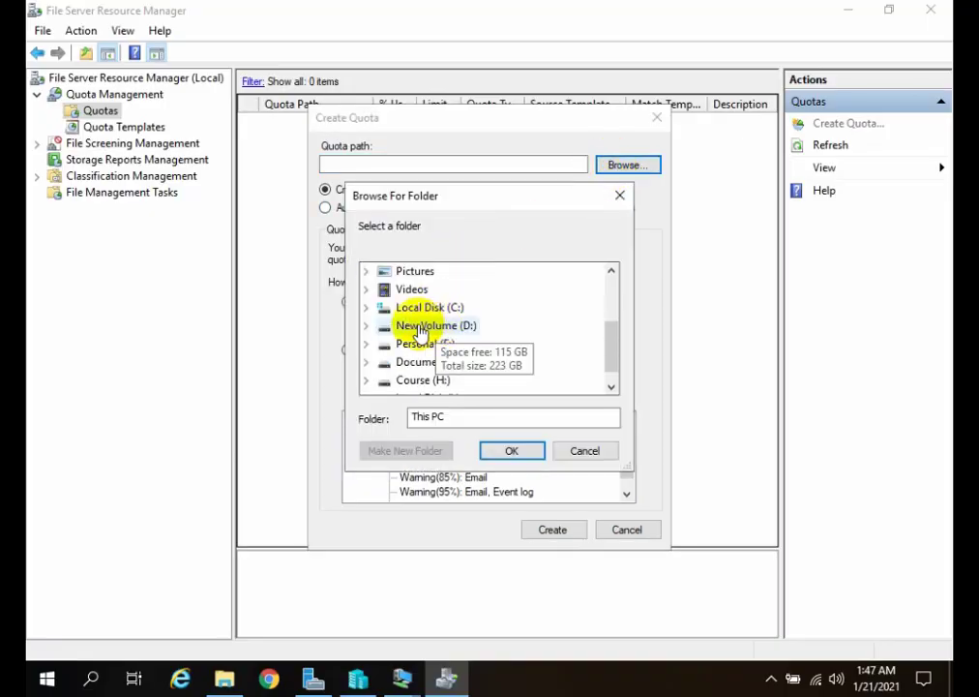
pyautogui.doubleClick(429, 307)
pyautogui.click(435, 289)
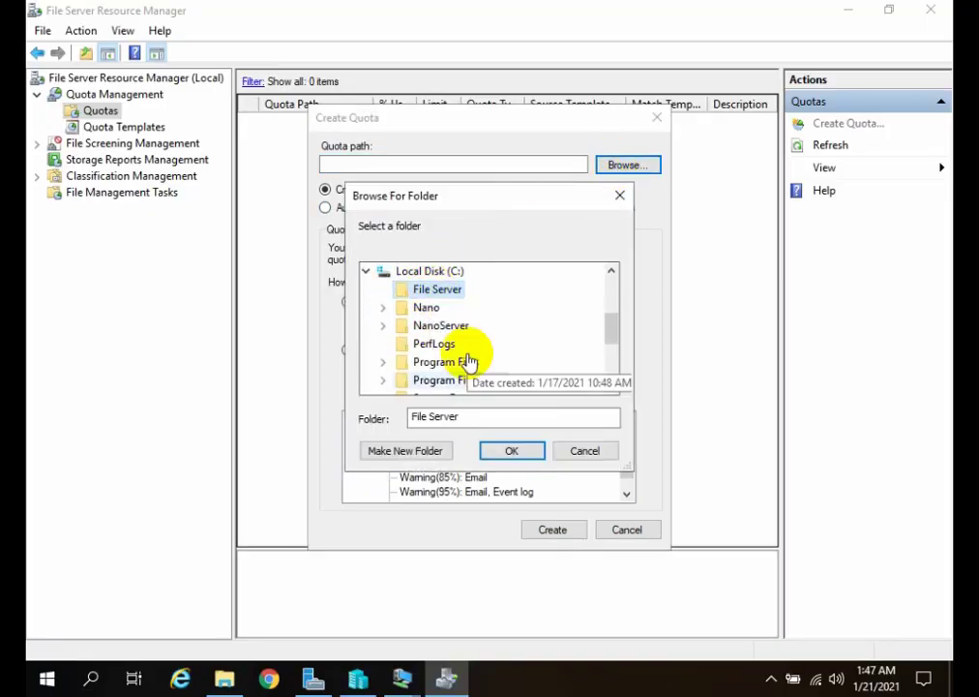
pyautogui.click(507, 455)
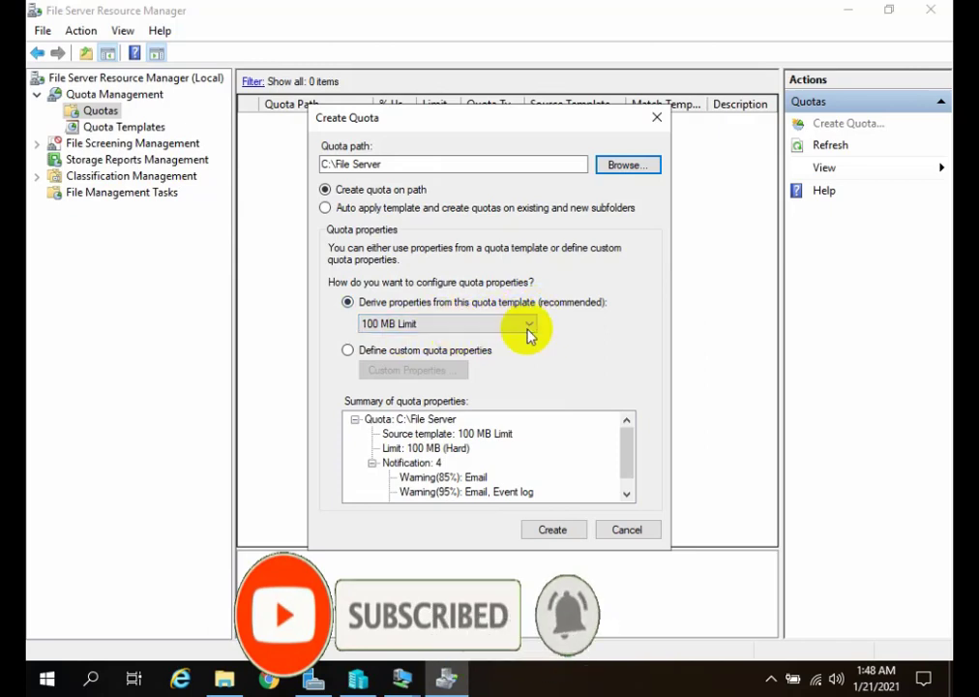
# Derive the quota's properties from the It Dept template, review the summary, create the quota and select it in the list.
pyautogui.click(471, 329)
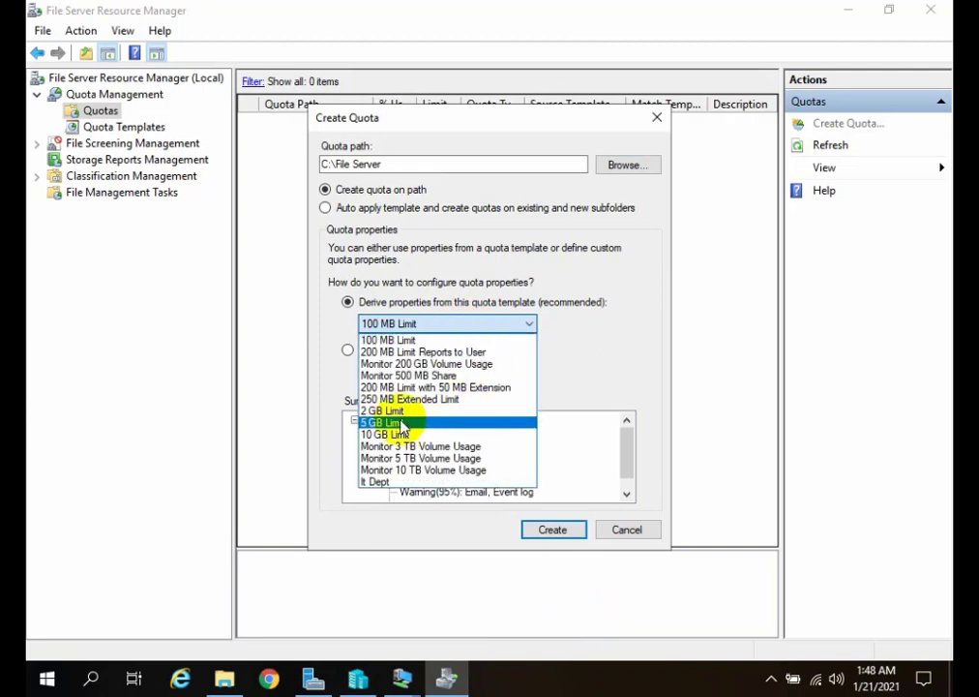
pyautogui.click(381, 482)
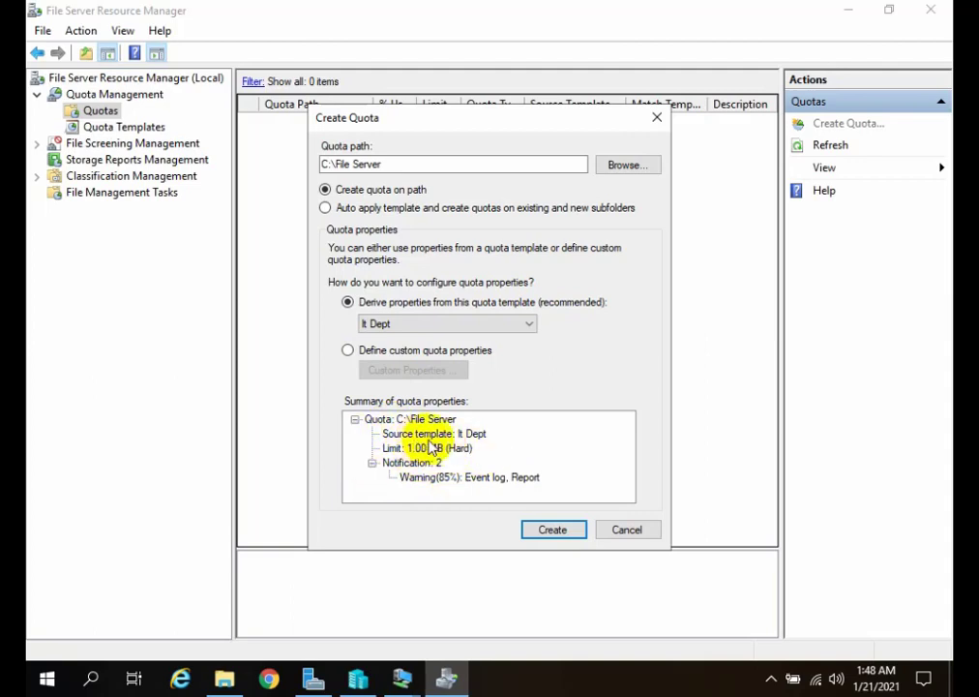
pyautogui.click(387, 420)
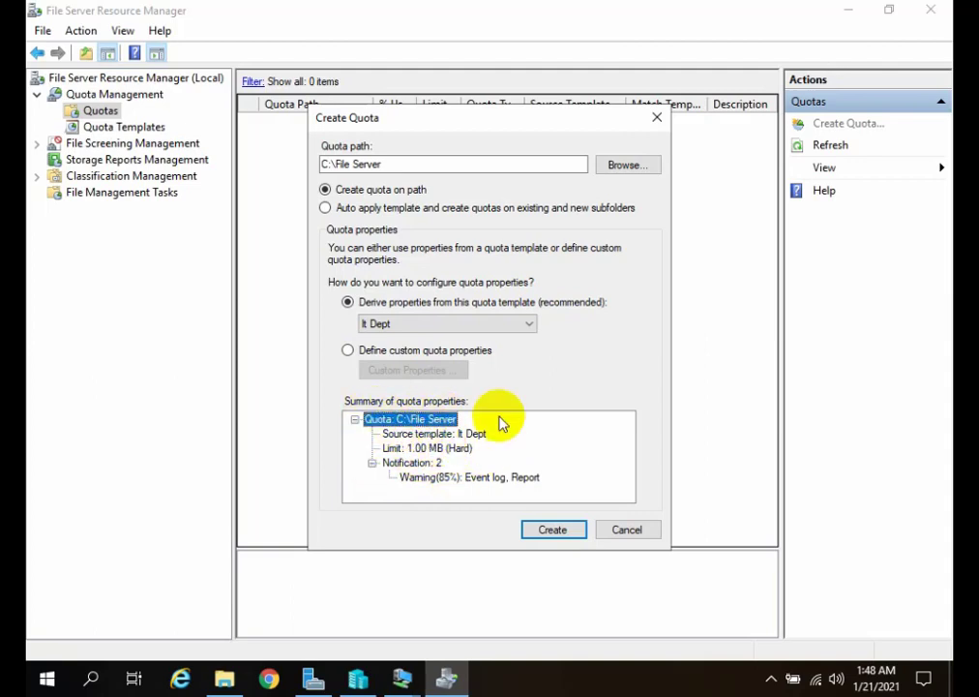
pyautogui.click(433, 435)
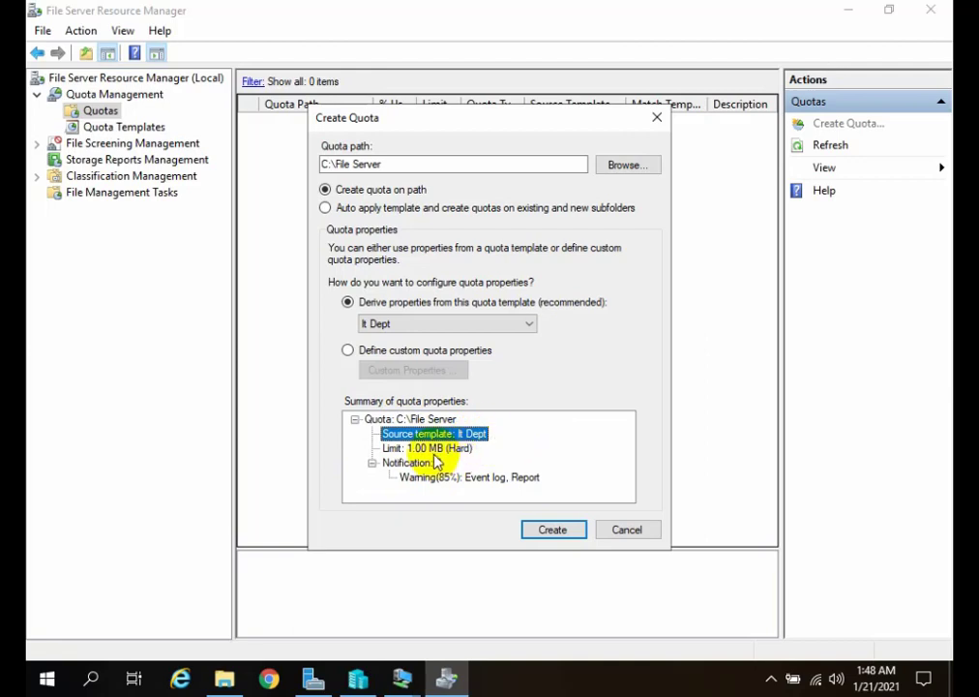
pyautogui.click(455, 448)
pyautogui.click(438, 468)
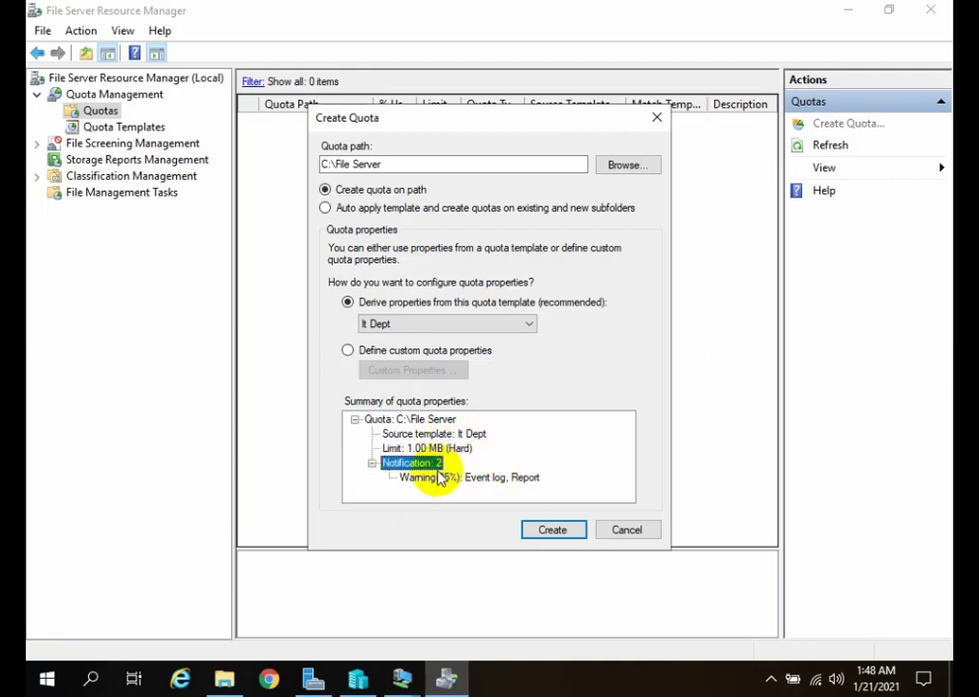
pyautogui.click(440, 477)
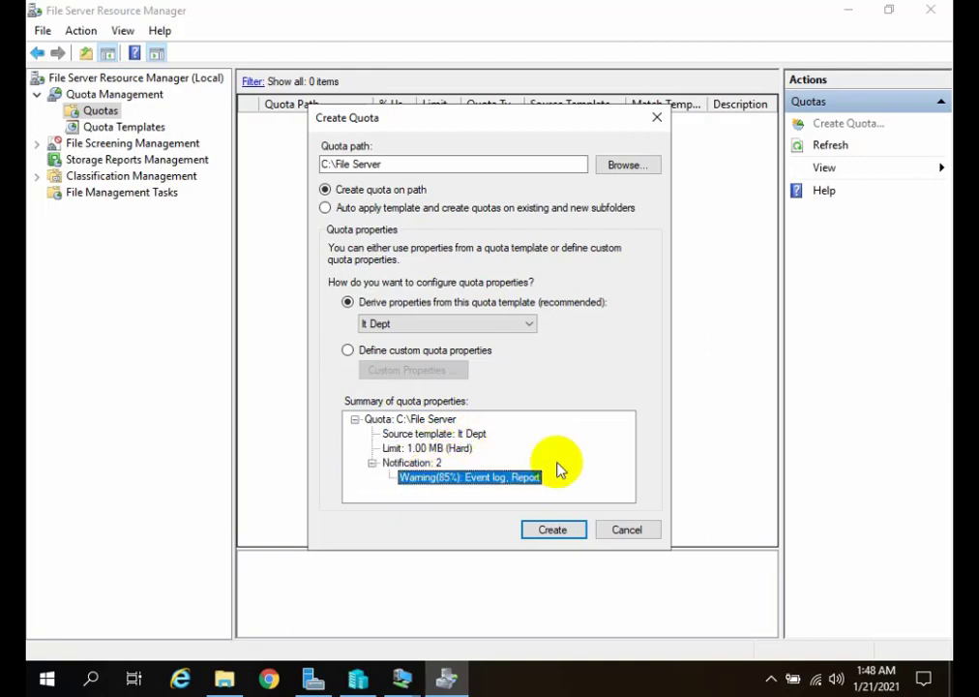
pyautogui.click(547, 531)
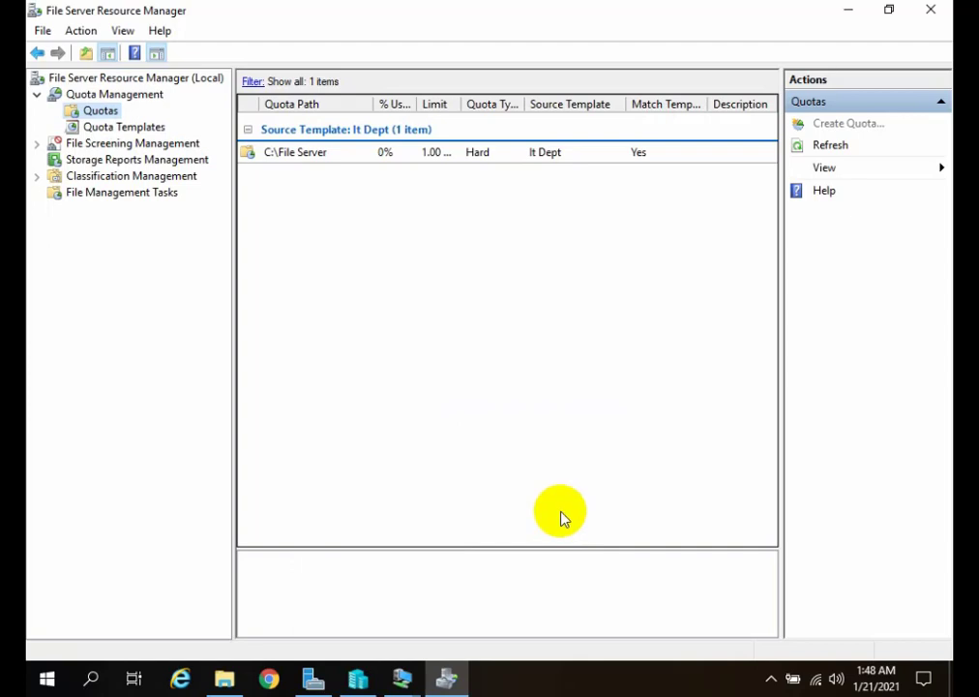
pyautogui.click(415, 152)
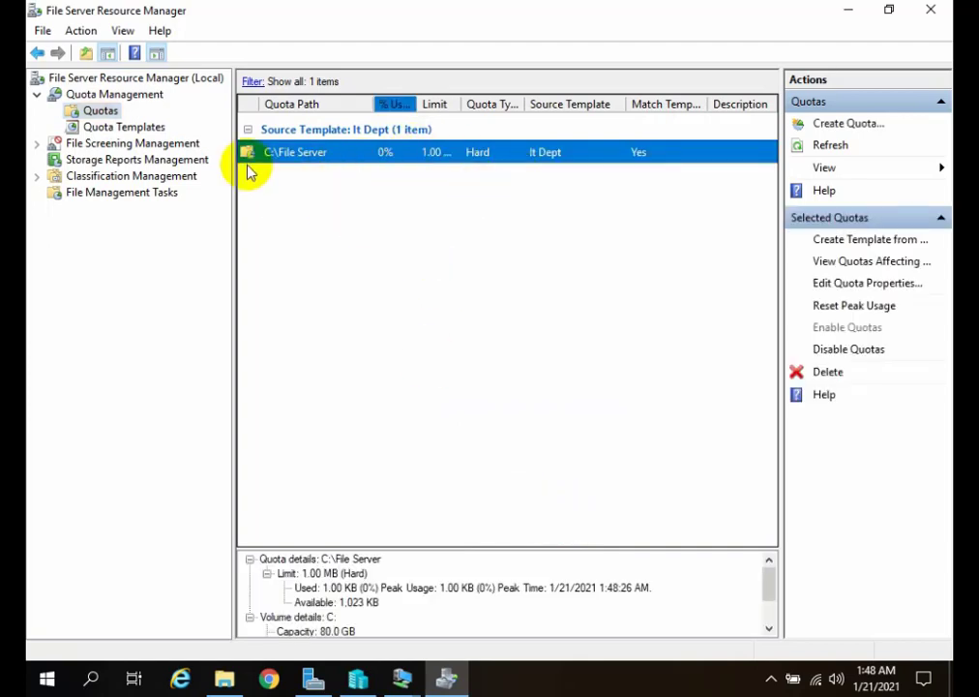
# Switch to the Client-1 virtual machine and sign in to the displayed user account with its password.
pyautogui.click(400, 680)
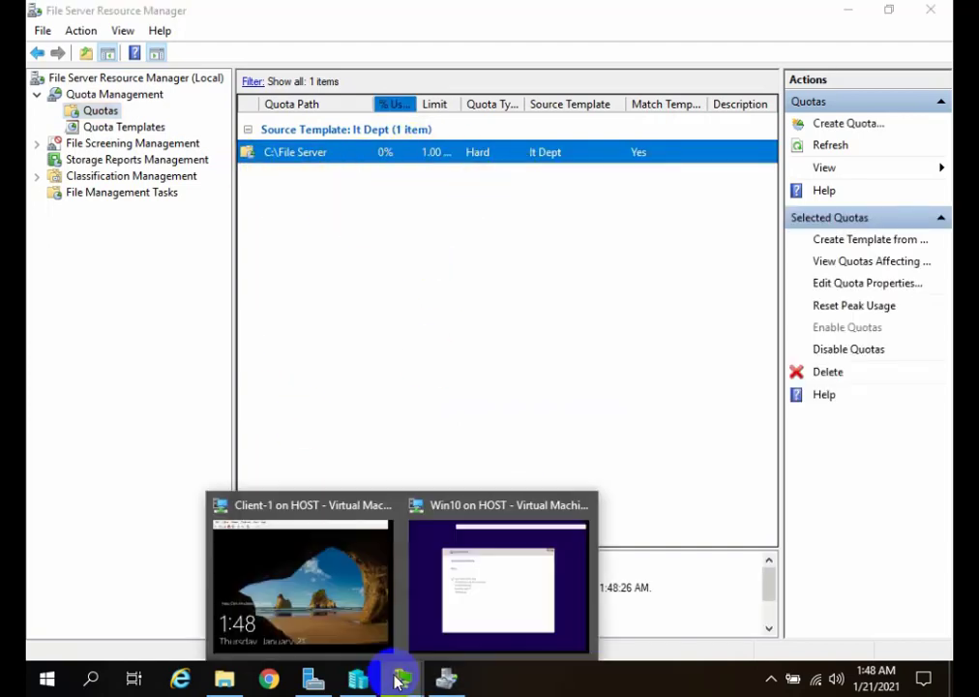
pyautogui.click(307, 630)
pyautogui.moveTo(212, 48); pyautogui.dragTo(260, 35)
pyautogui.click(115, 78)
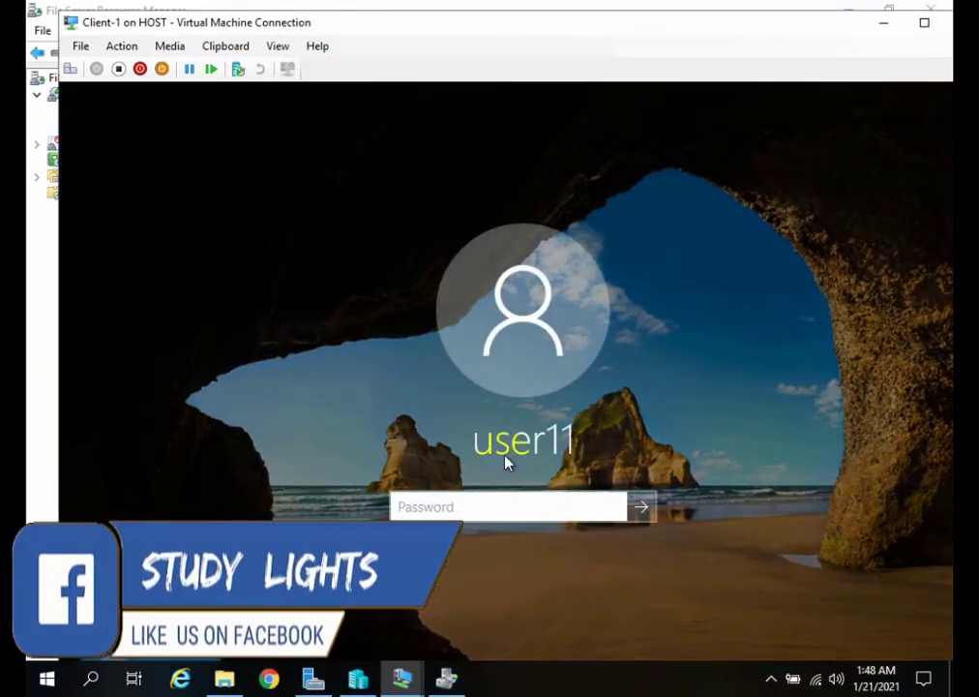
pyautogui.click(428, 509)
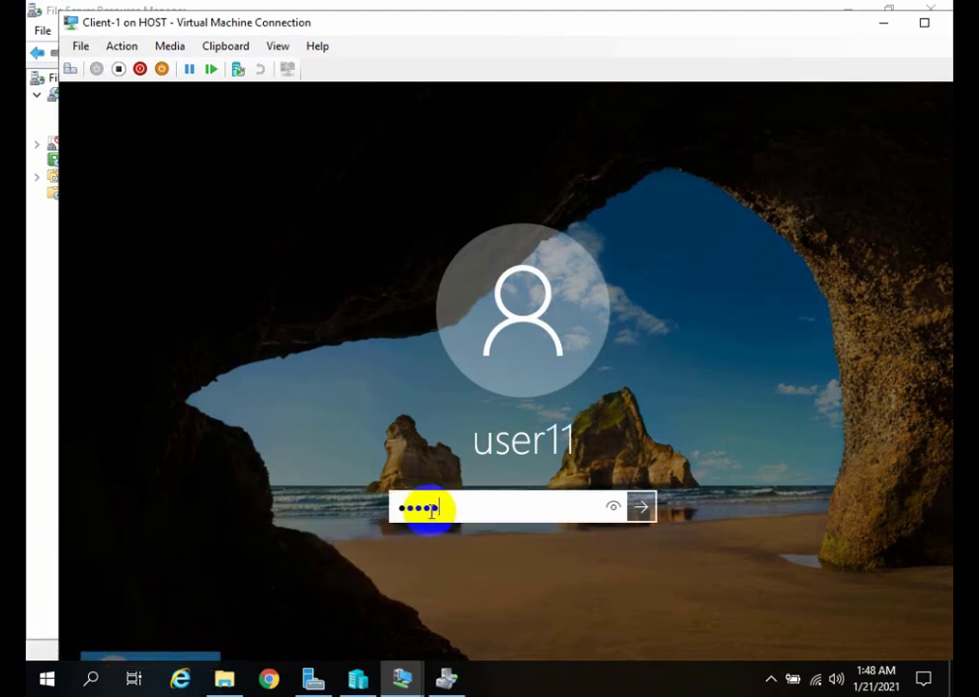
pyautogui.write('Pa$$w0rd')
pyautogui.press('Return')
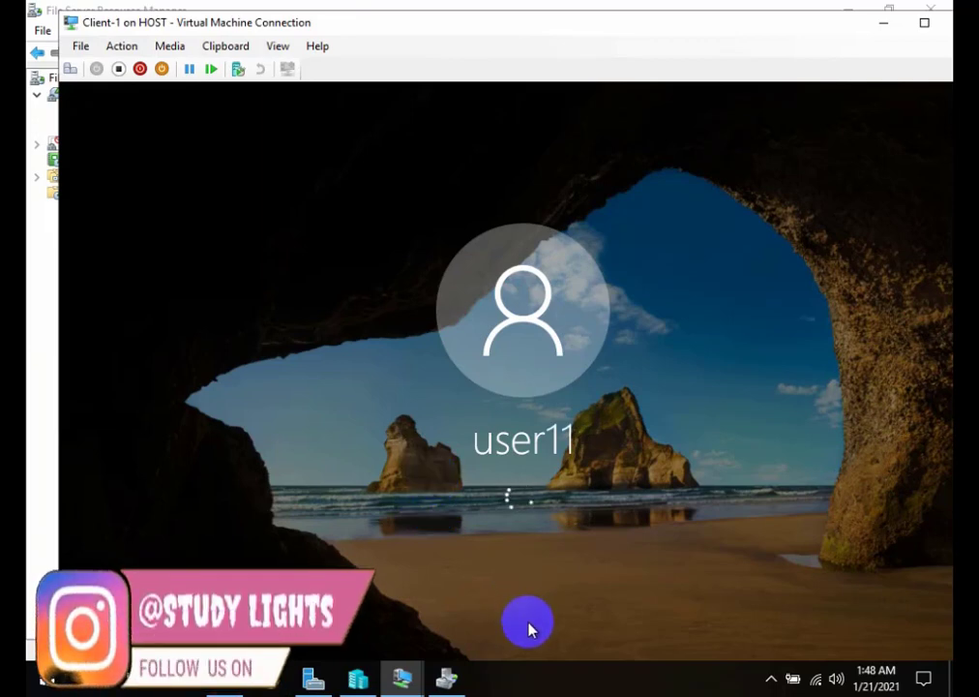
# Return to the Client-1 desktop and enter the network path \\172.16.1.15 in the Run dialog.
pyautogui.click(447, 678)
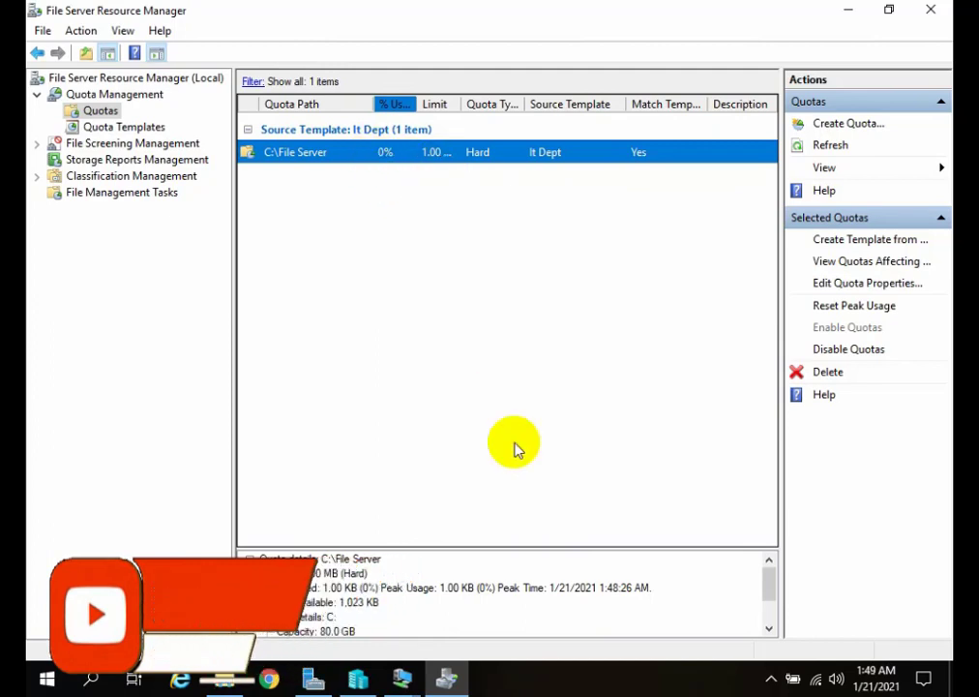
pyautogui.moveTo(402, 677)
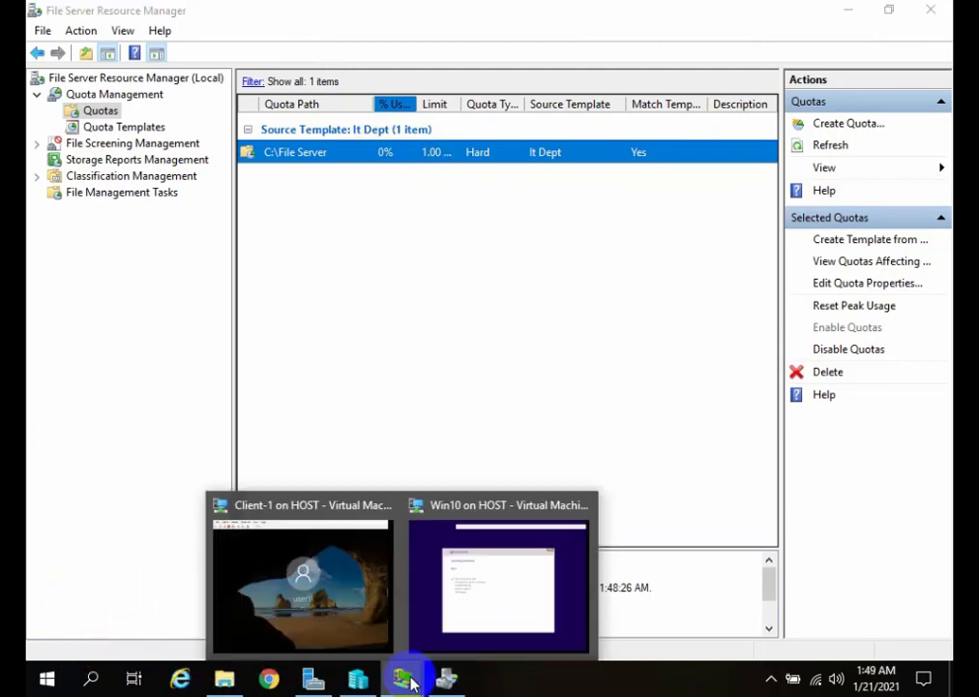
pyautogui.click(344, 605)
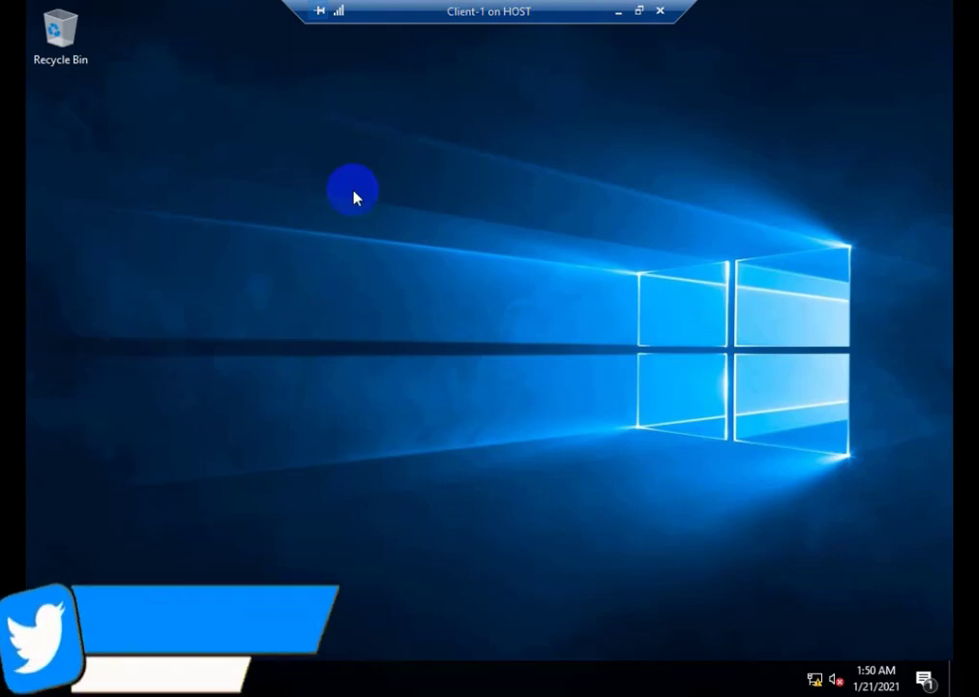
pyautogui.press('super+r')
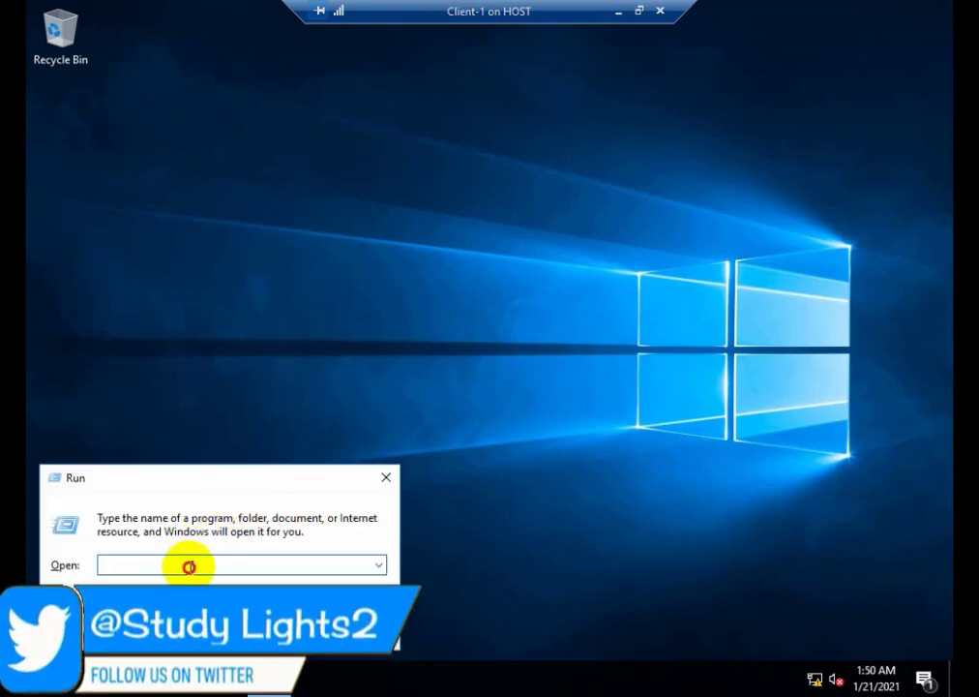
pyautogui.write('\\')
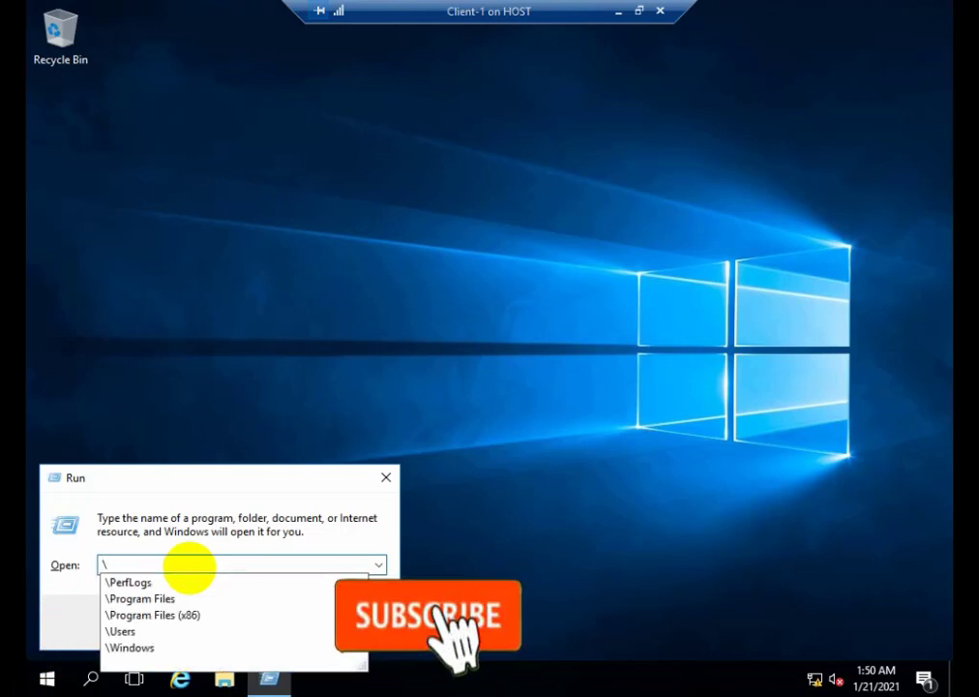
pyautogui.write('\\\\172.16.1.15')
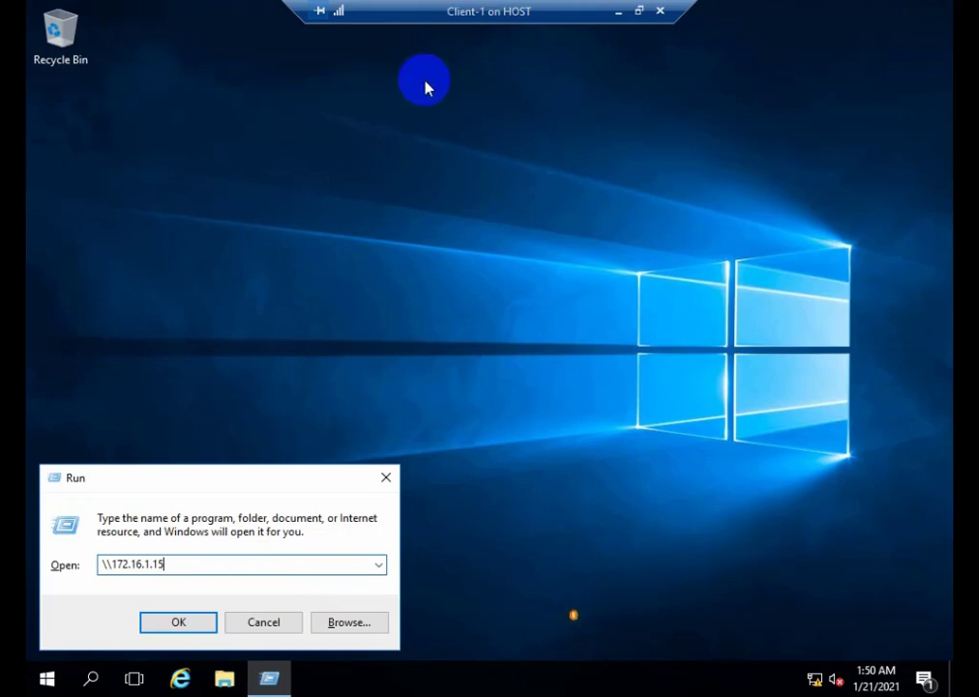
# Check the host server's internal adapter IPv4 address with ipconfig in PowerShell, and close PowerShell.
pyautogui.doubleClick(470, 19)
pyautogui.click(502, 675)
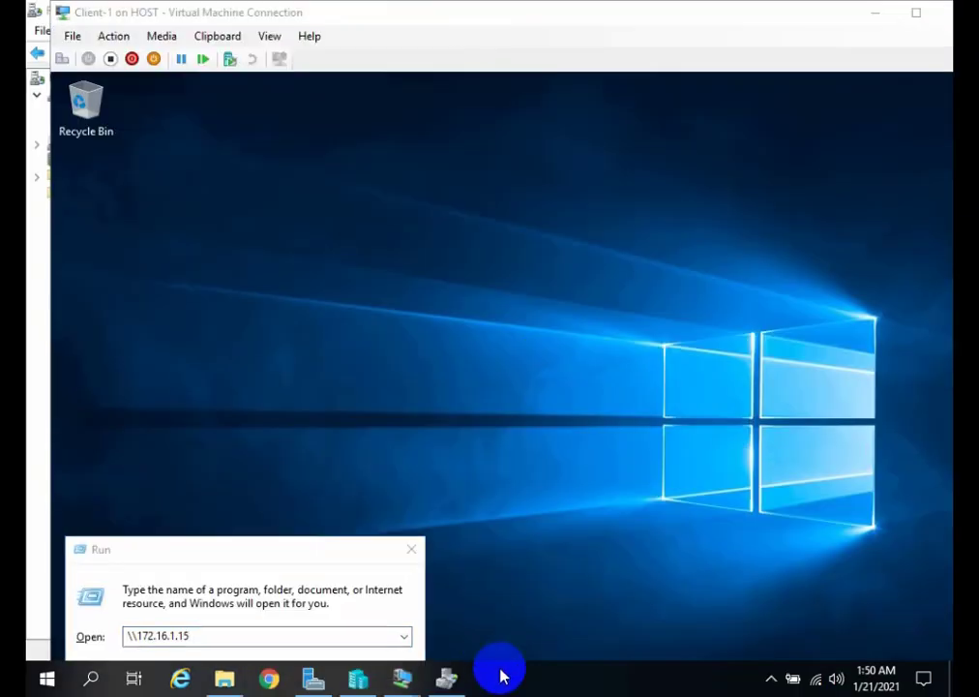
pyautogui.press('super+r')
pyautogui.press('Return')
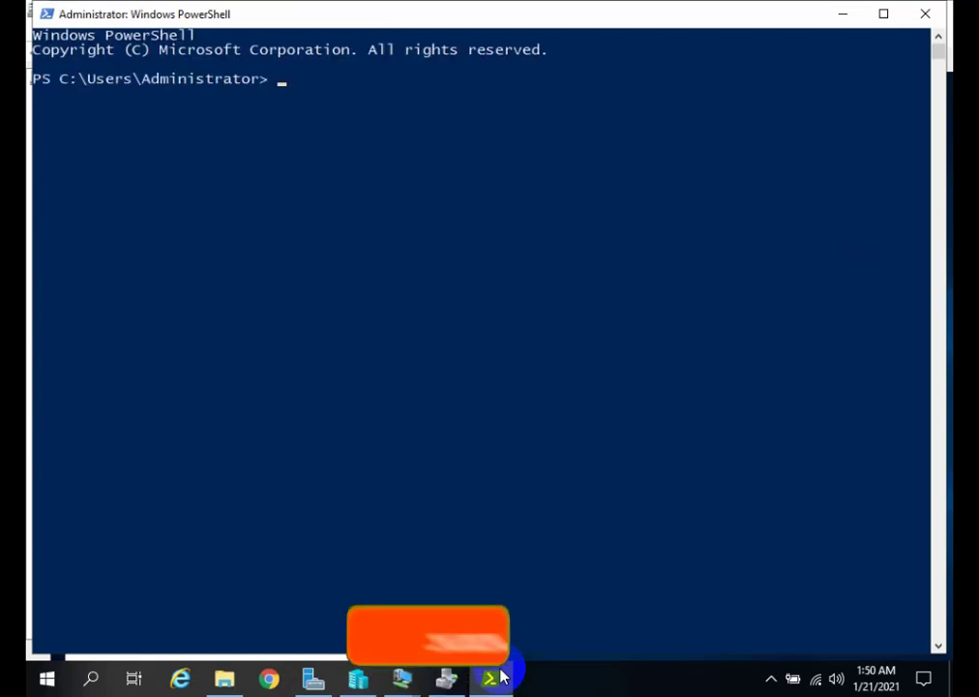
pyautogui.write('ipconf')
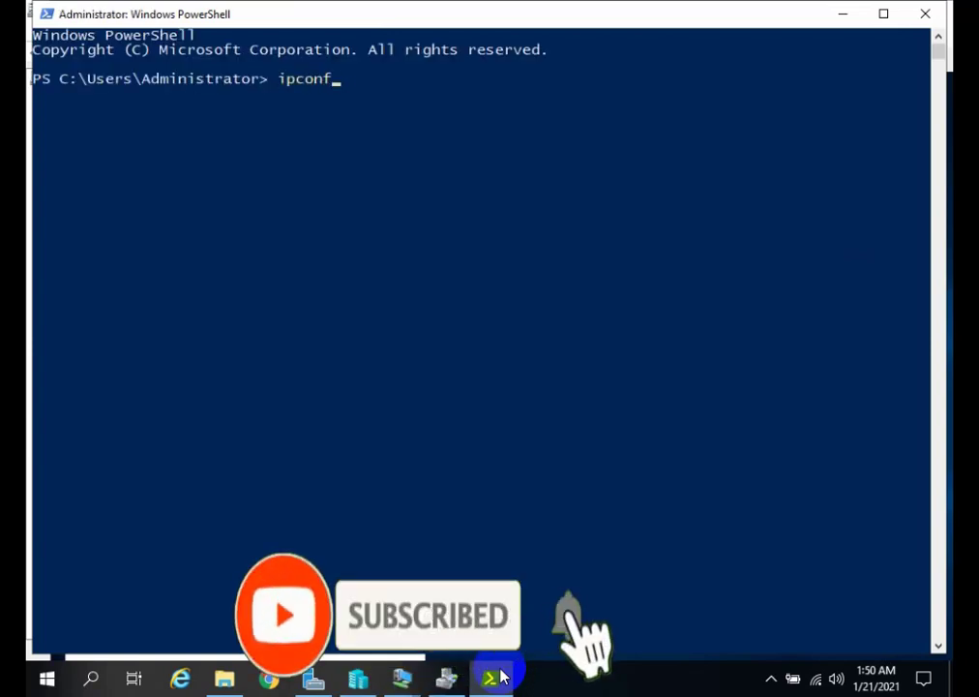
pyautogui.write('ig')
pyautogui.press('Return')
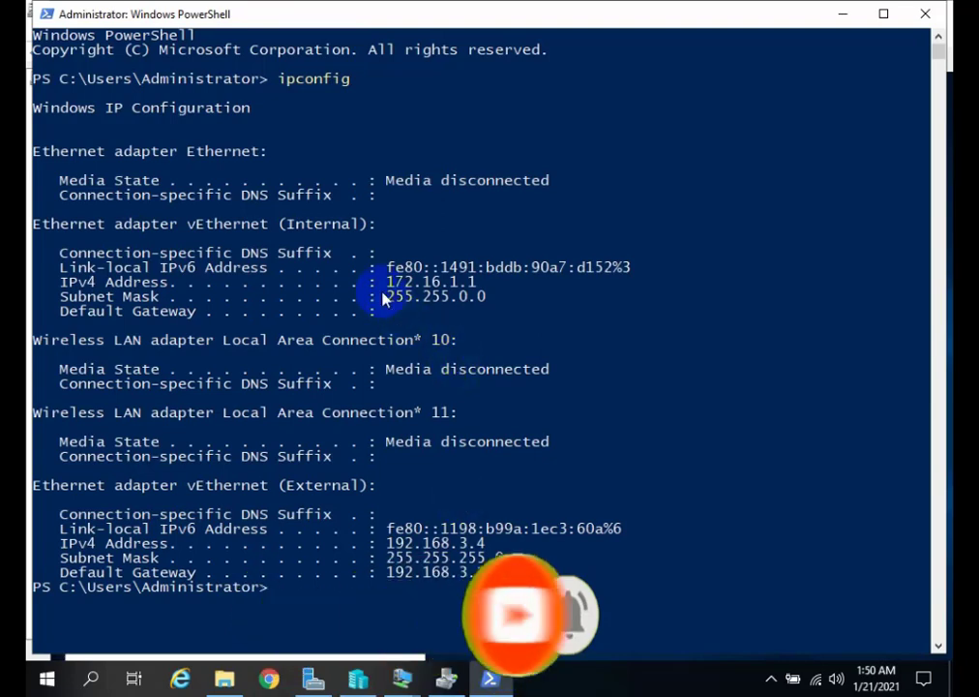
pyautogui.moveTo(382, 282); pyautogui.dragTo(503, 287)
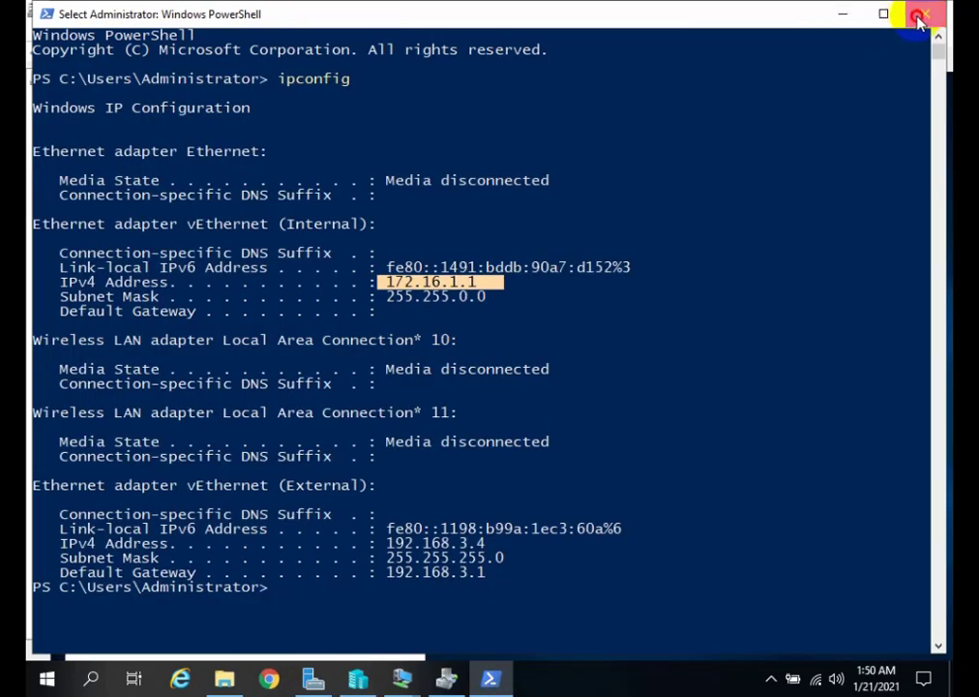
pyautogui.click(919, 17)
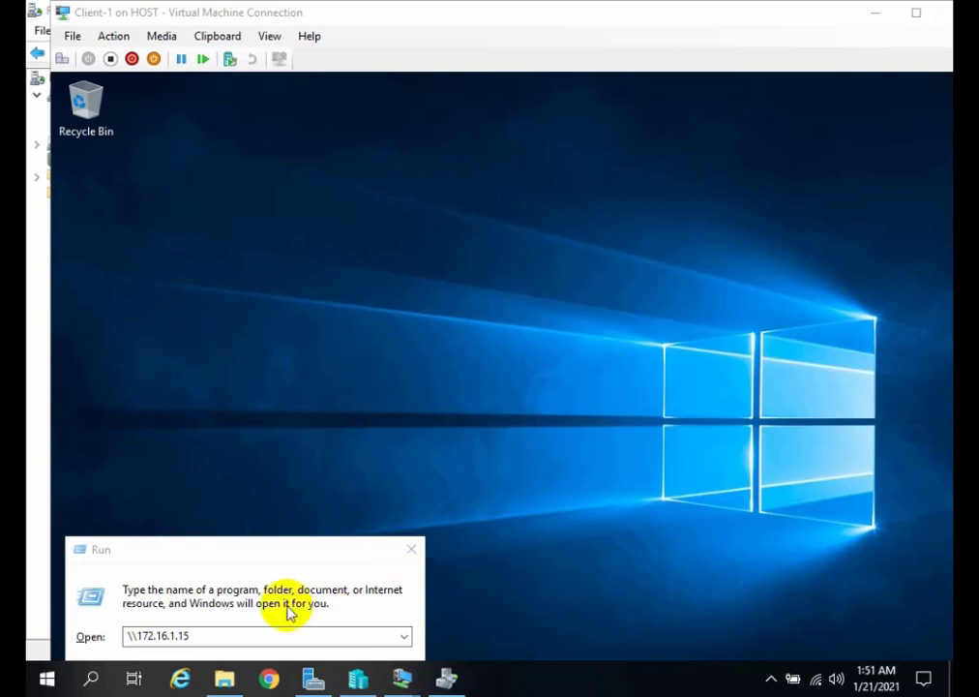
# Correct the Run path to \\172.16.1.1, open the server's shares on Client-1, and show the client full screen.
pyautogui.click(208, 634)
pyautogui.press('Return')
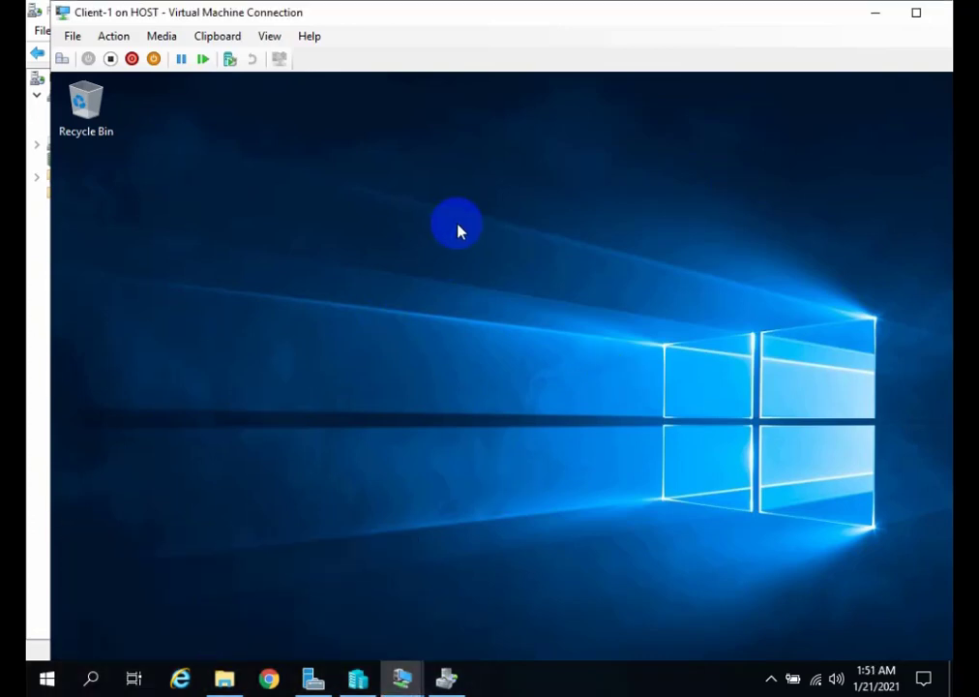
pyautogui.doubleClick(277, 13)
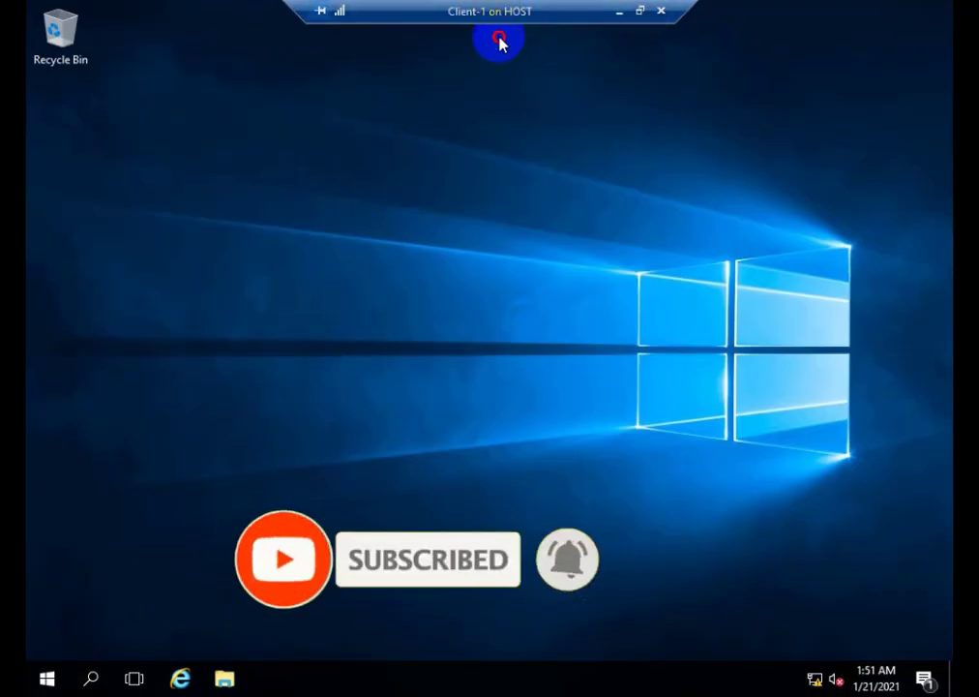
pyautogui.doubleClick(581, 11)
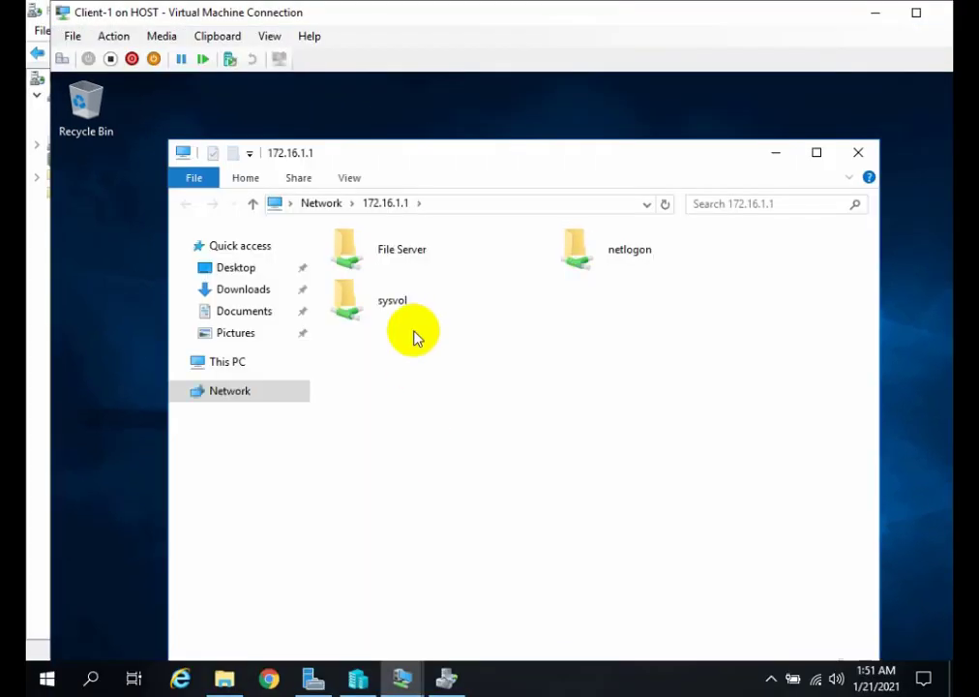
pyautogui.doubleClick(264, 13)
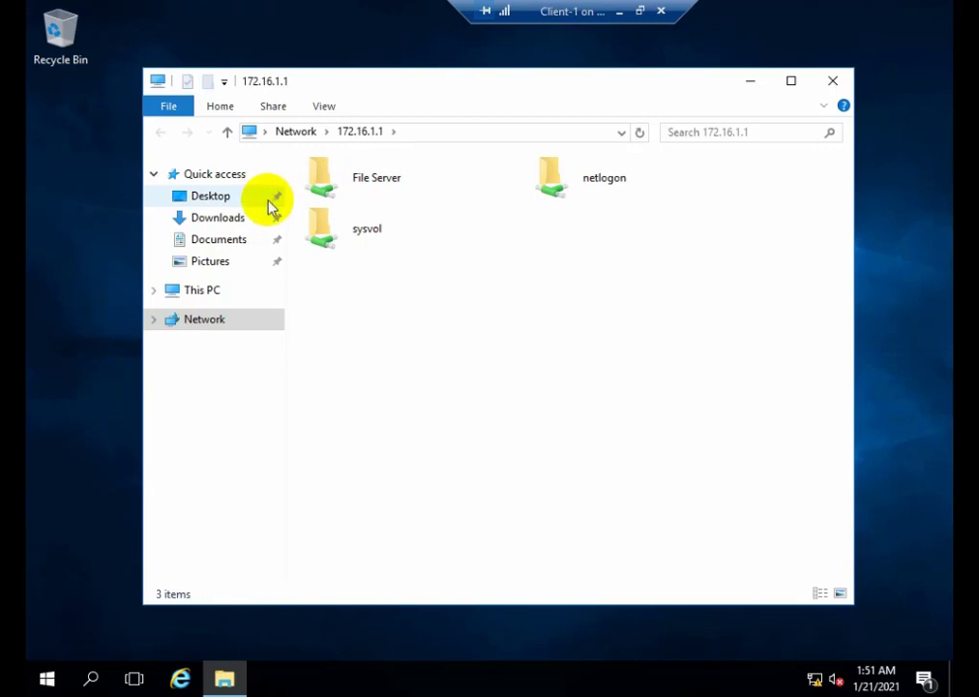
# Open a second File Explorer window on the client and browse to C:\Program Files (x86).
pyautogui.press('super+r')
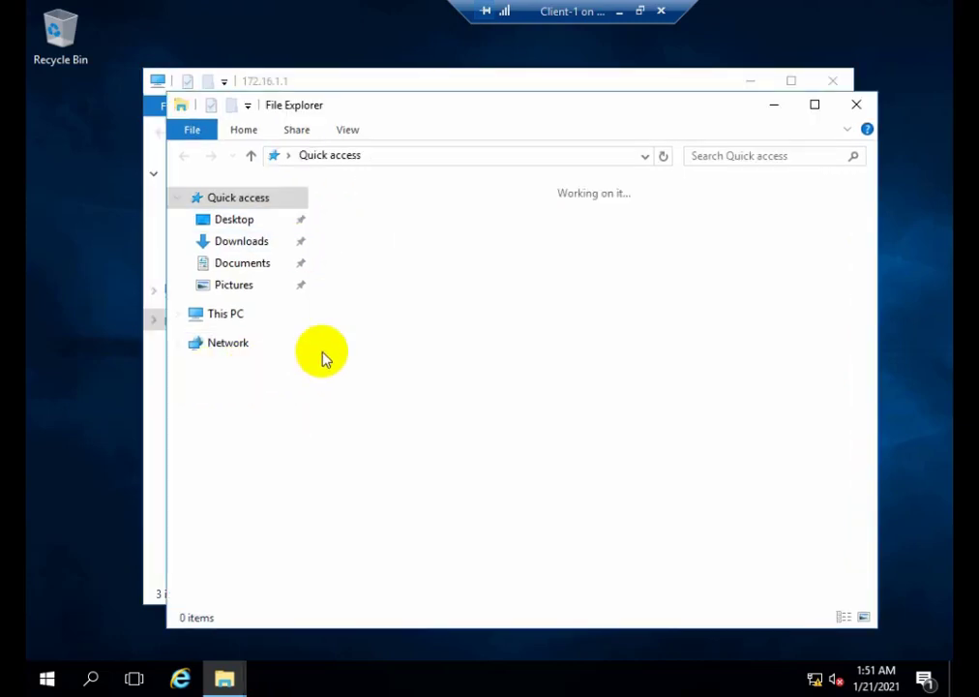
pyautogui.click(237, 317)
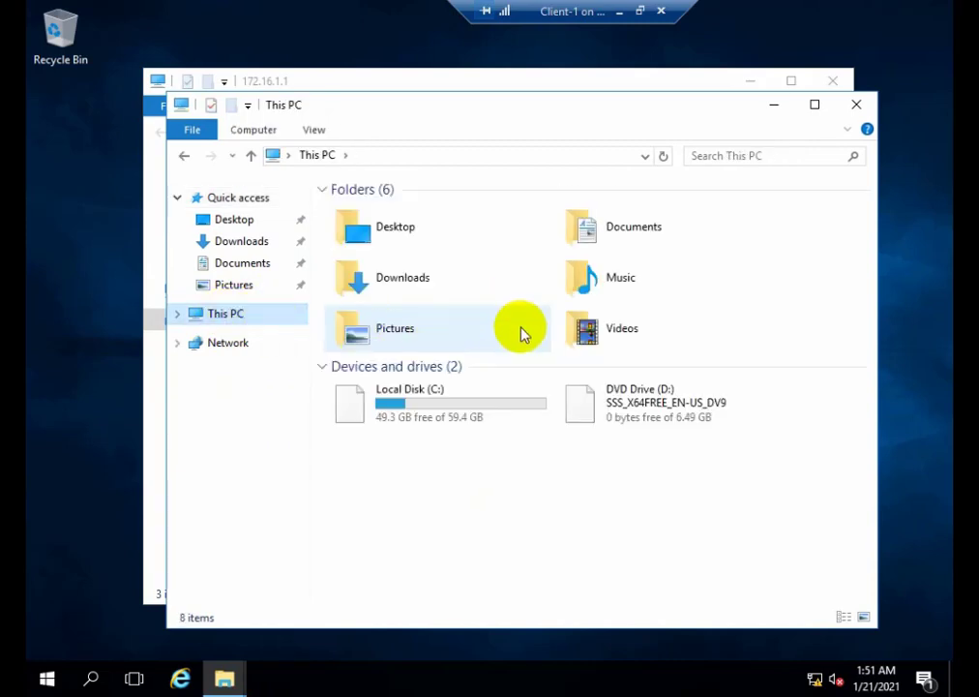
pyautogui.click(431, 416)
pyautogui.doubleClick(432, 416)
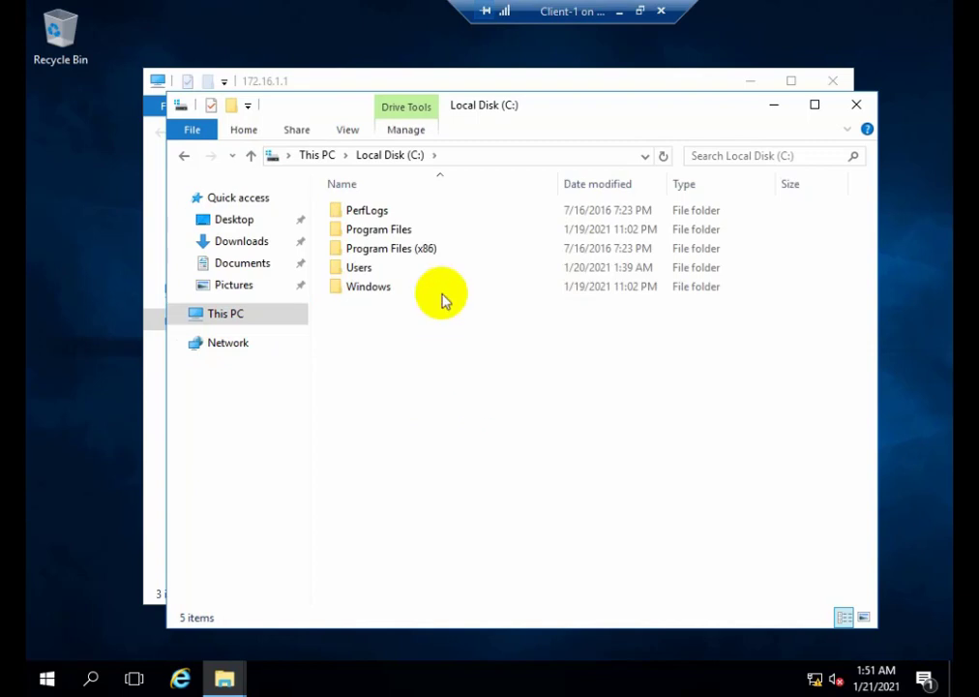
pyautogui.doubleClick(400, 250)
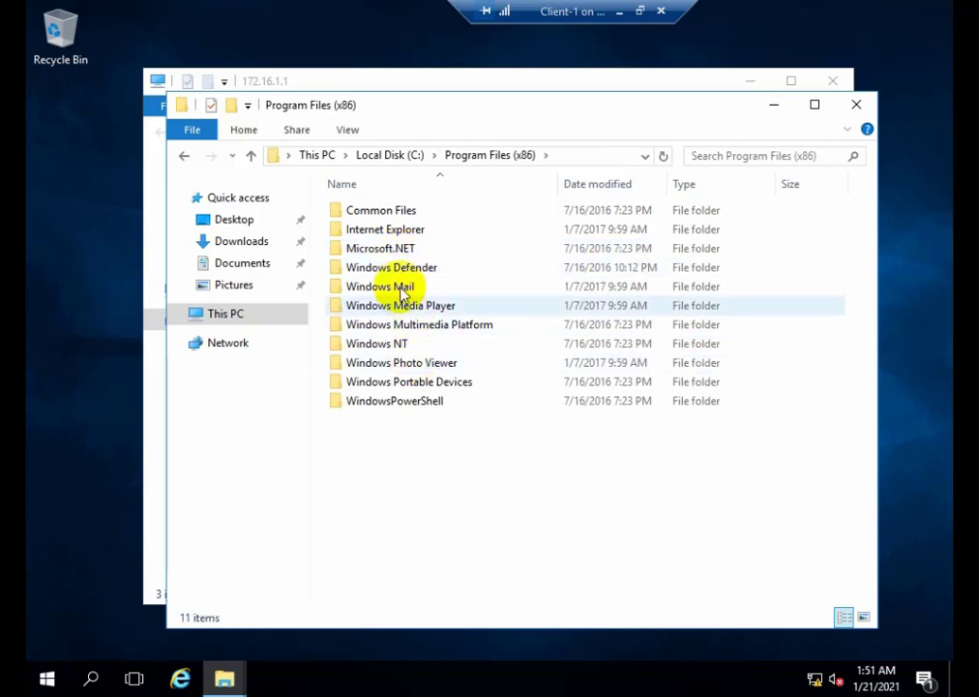
# Look through the Microsoft.NET folder's RedistList contents and go back up to Program Files (x86).
pyautogui.doubleClick(399, 249)
pyautogui.doubleClick(390, 213)
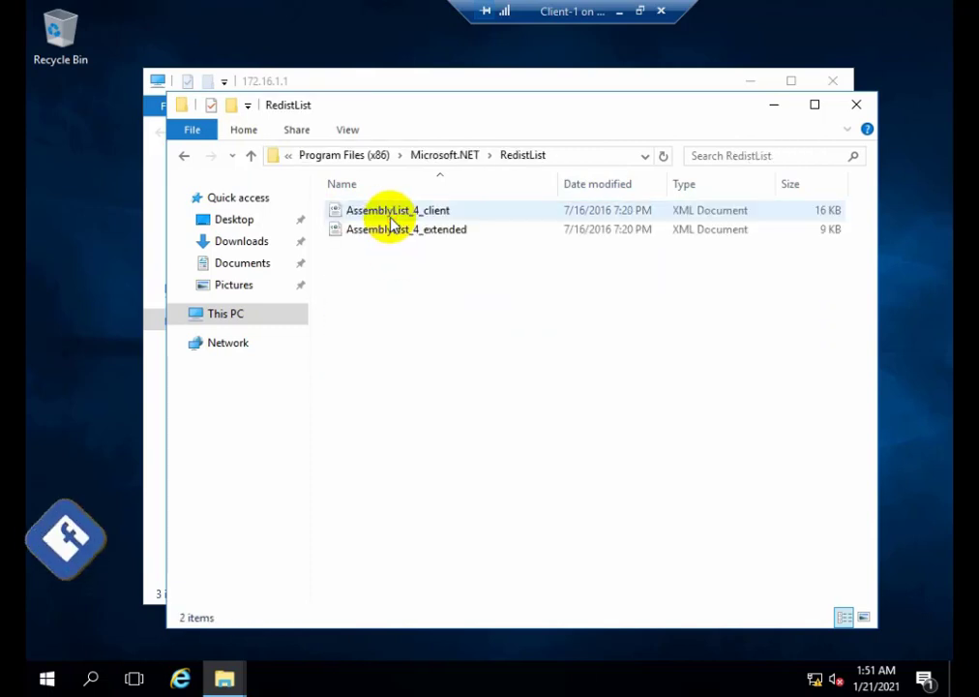
pyautogui.click(255, 153)
pyautogui.click(254, 153)
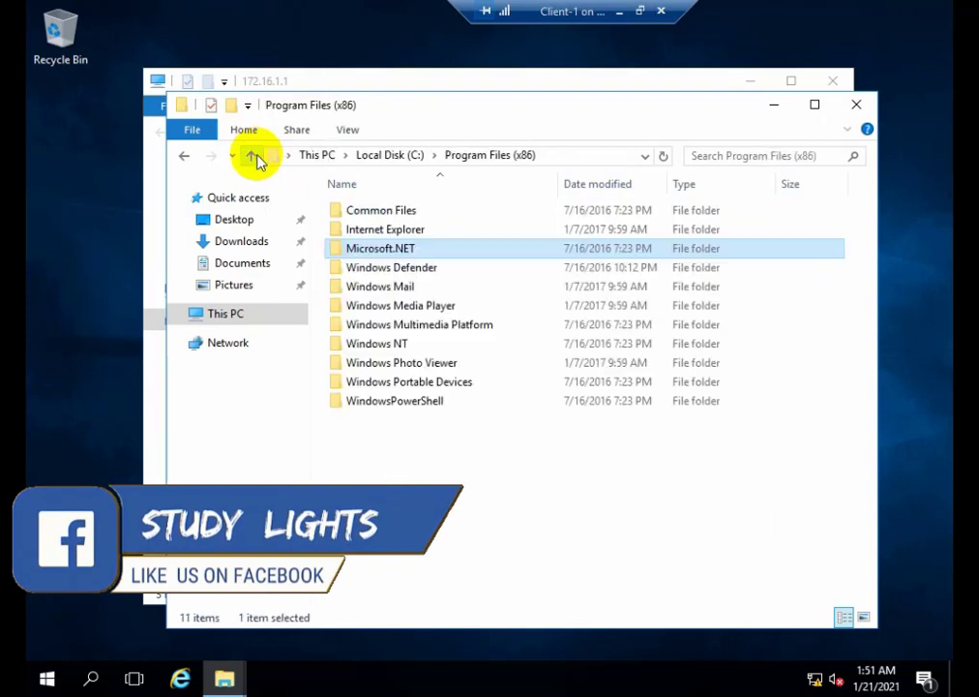
# Check the size of the WindowsPowerShell folder in its properties and close the dialog.
pyautogui.click(411, 402)
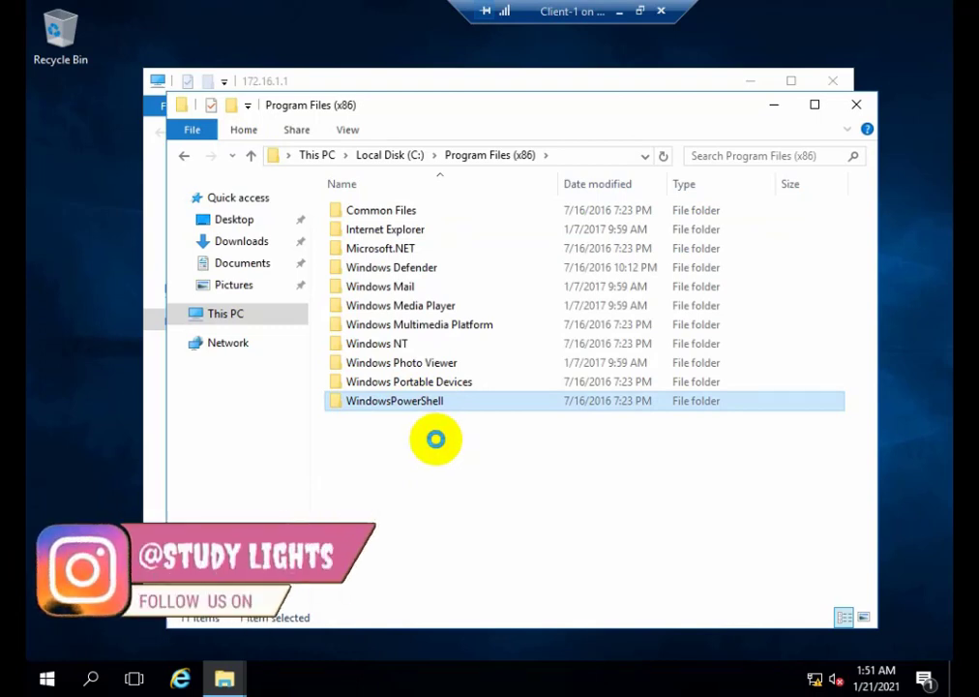
pyautogui.rightClick(435, 439)
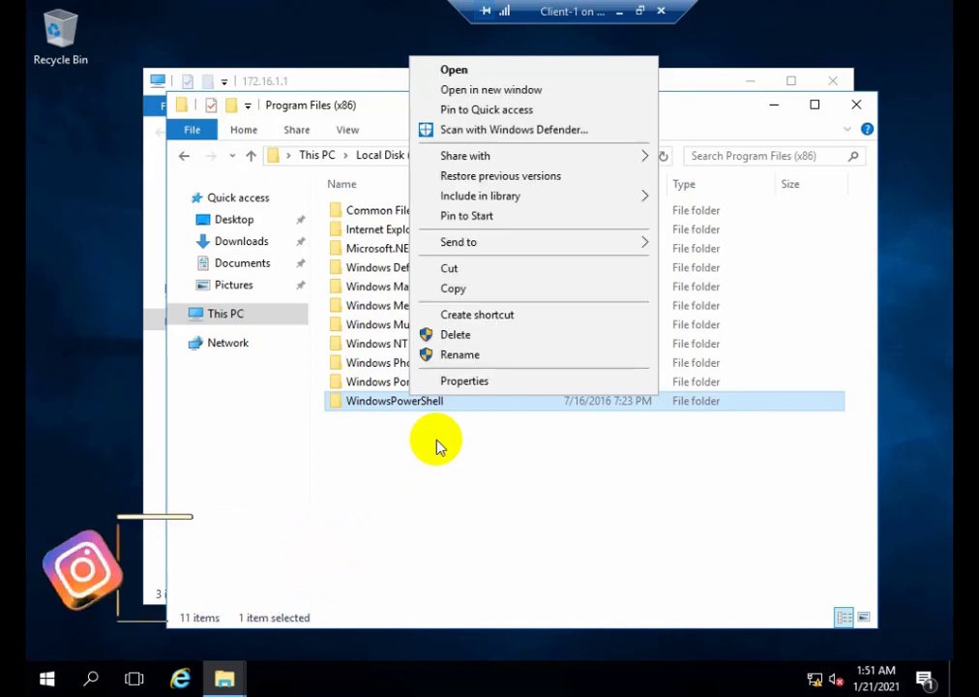
pyautogui.click(548, 398)
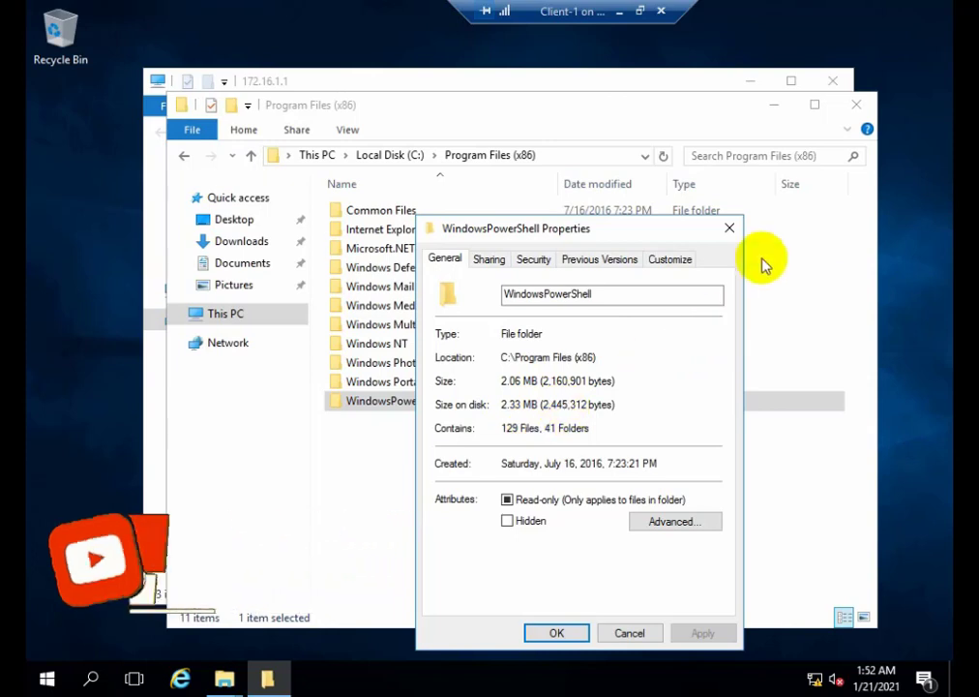
pyautogui.click(726, 228)
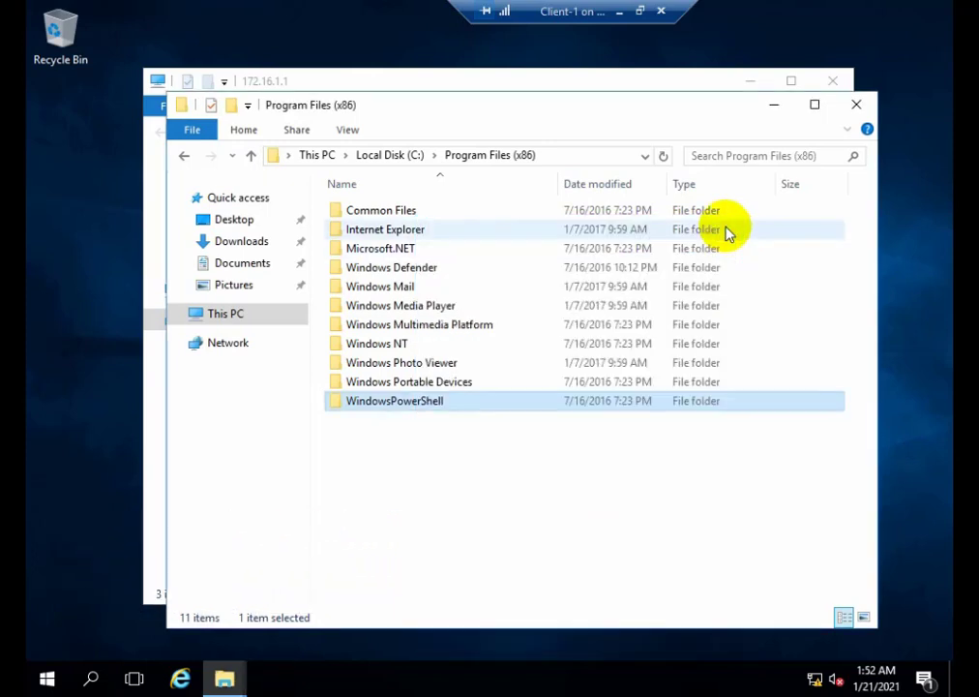
# Copy the WindowsPowerShell folder from Program Files (x86), paste it into the File Server share on 172.16.1.1, and retry the copy once.
pyautogui.rightClick(385, 402)
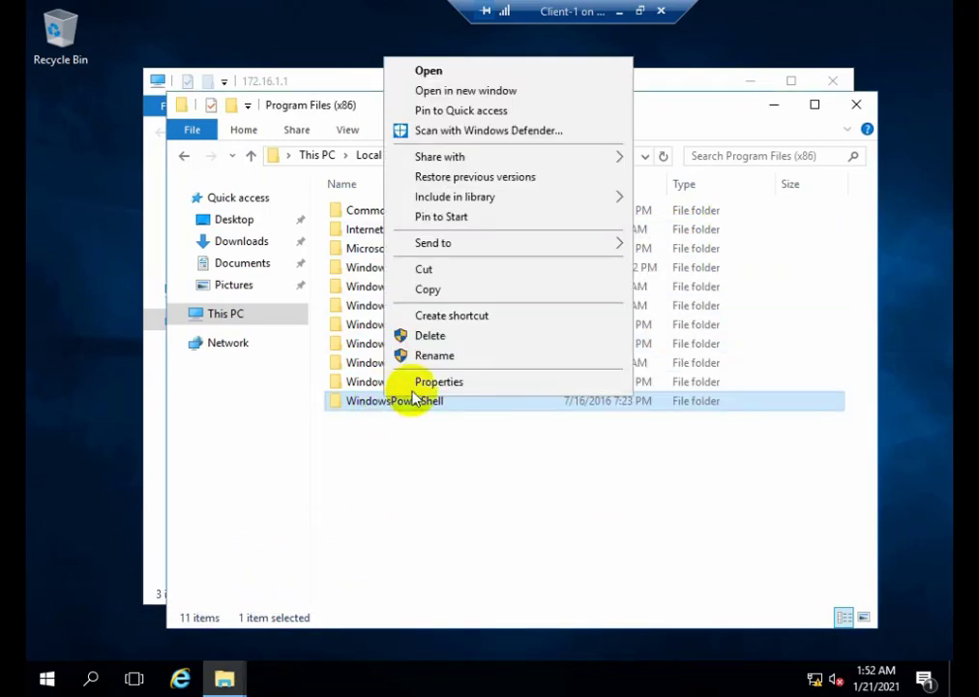
pyautogui.click(455, 271)
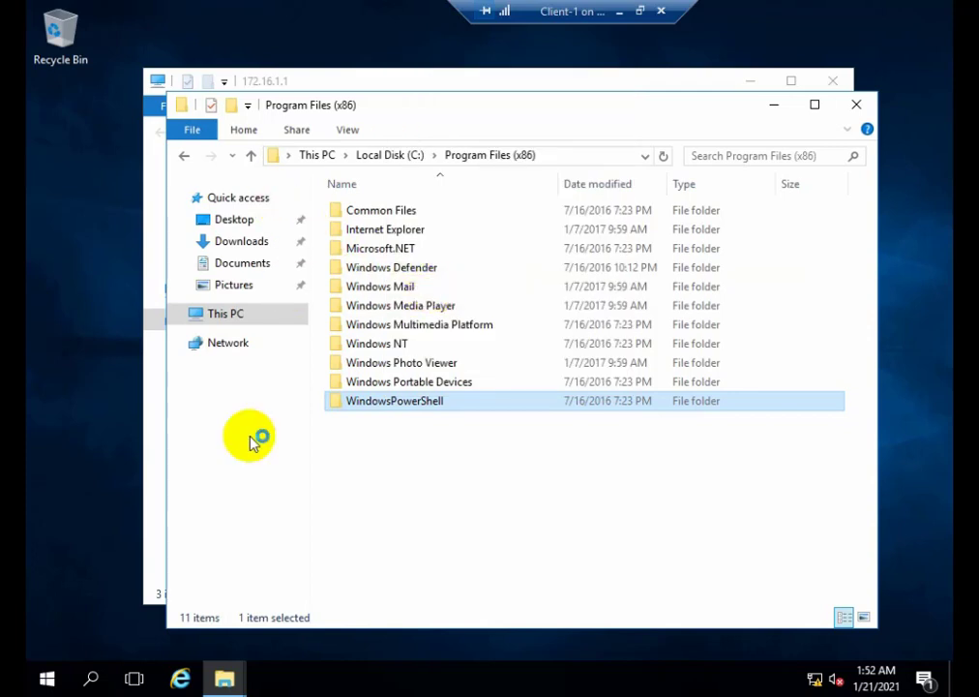
pyautogui.click(155, 389)
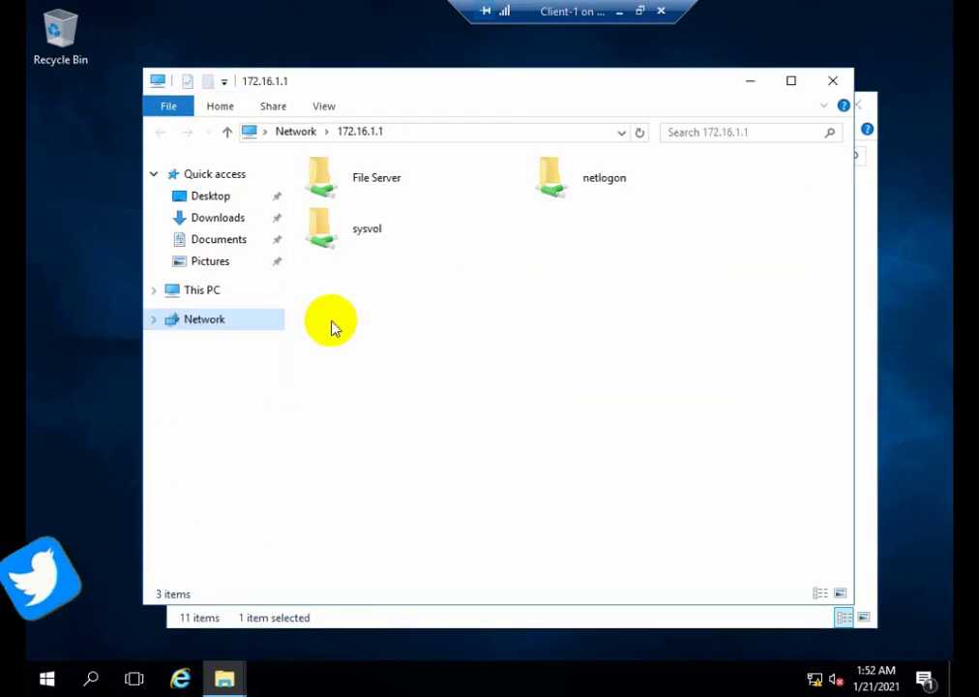
pyautogui.doubleClick(403, 192)
pyautogui.rightClick(418, 286)
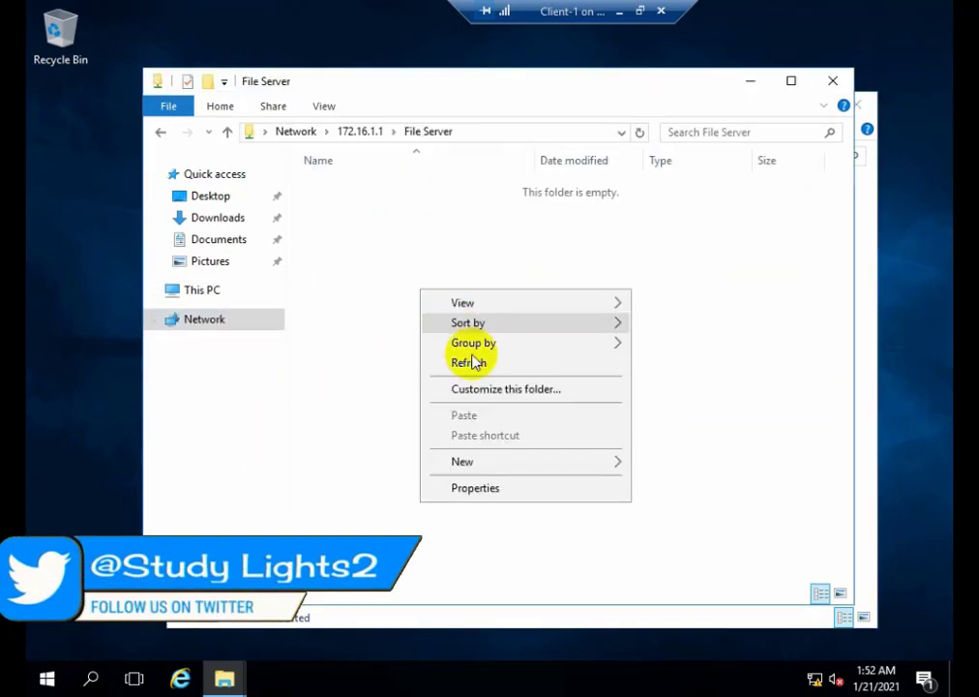
pyautogui.click(401, 239)
pyautogui.rightClick(446, 232)
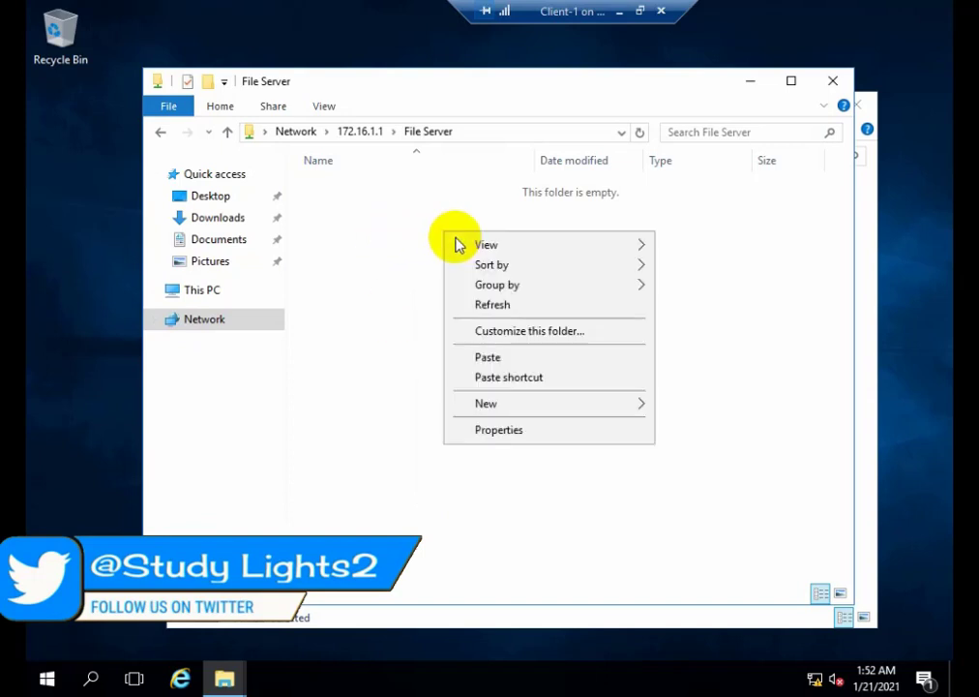
pyautogui.click(489, 358)
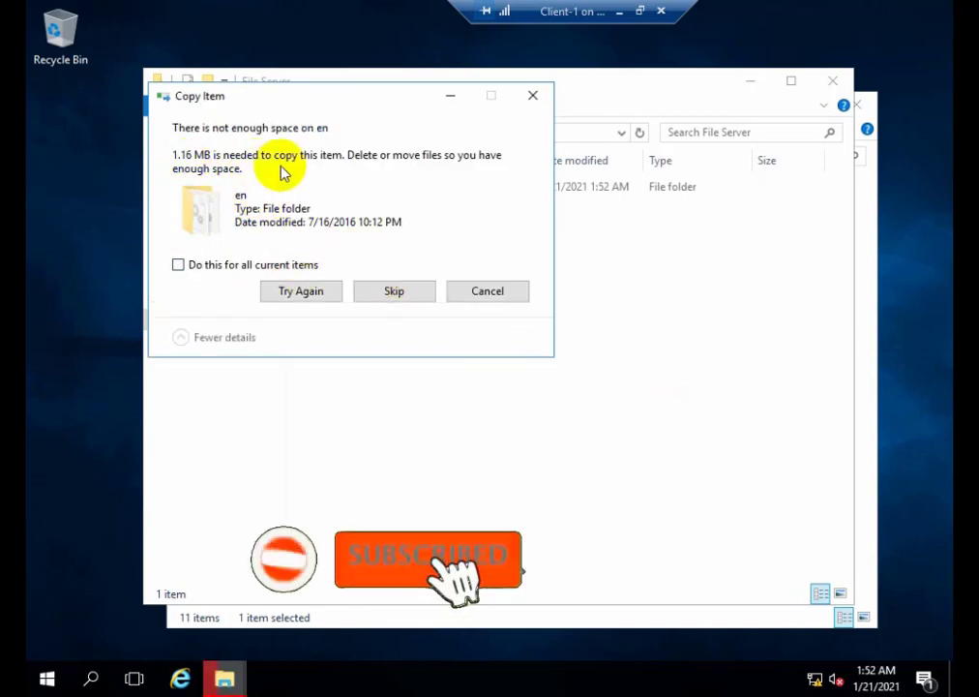
pyautogui.click(306, 292)
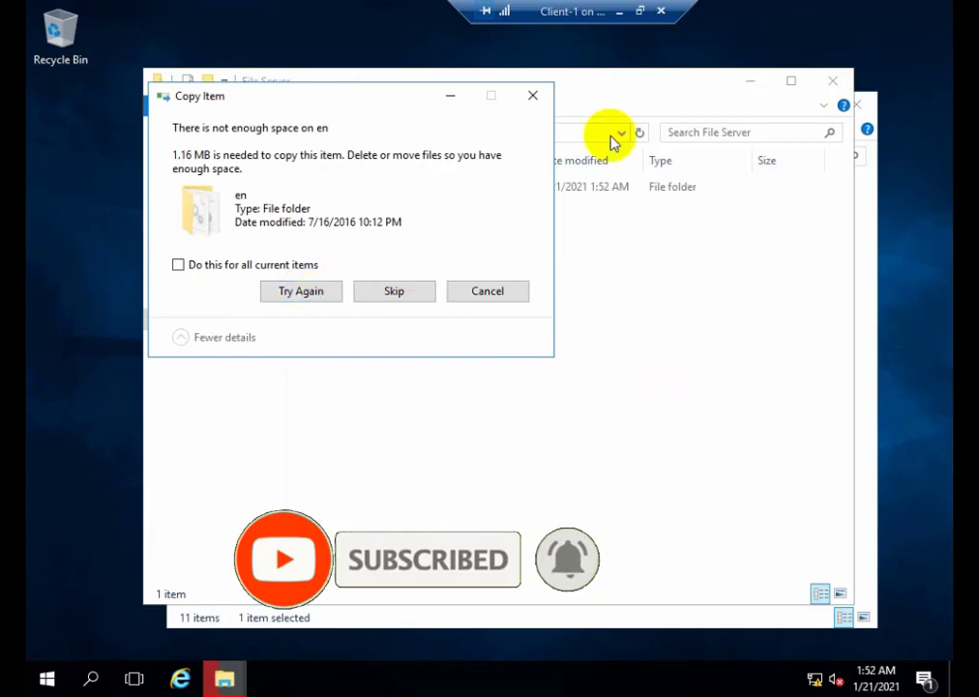
# Leave the client's full-screen view and check the C:\File Server quota's usage in File Server Resource Manager on the host.
pyautogui.doubleClick(570, 13)
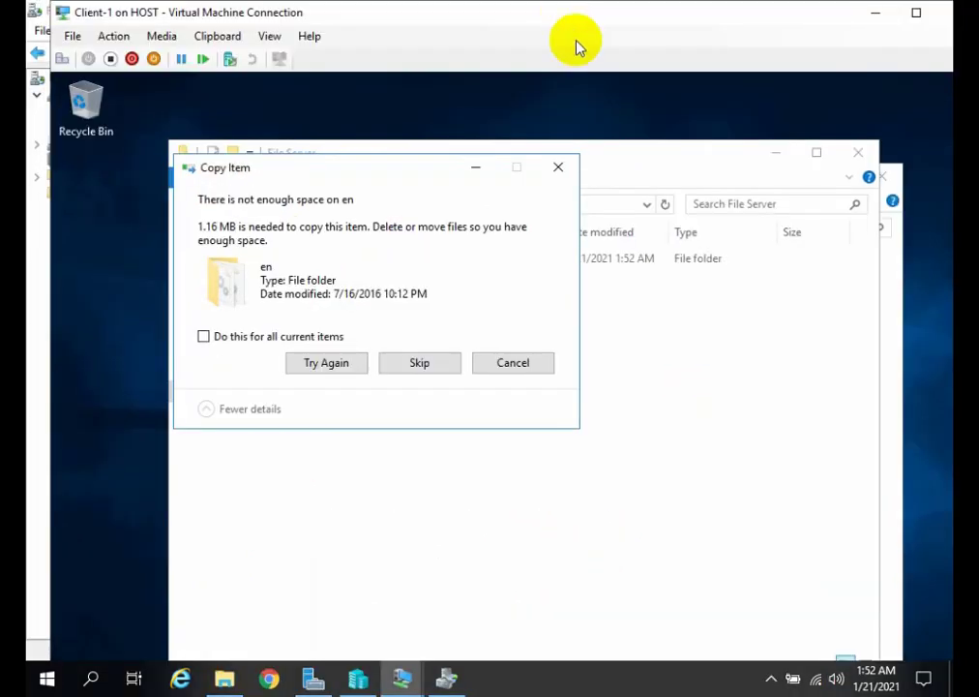
pyautogui.click(447, 675)
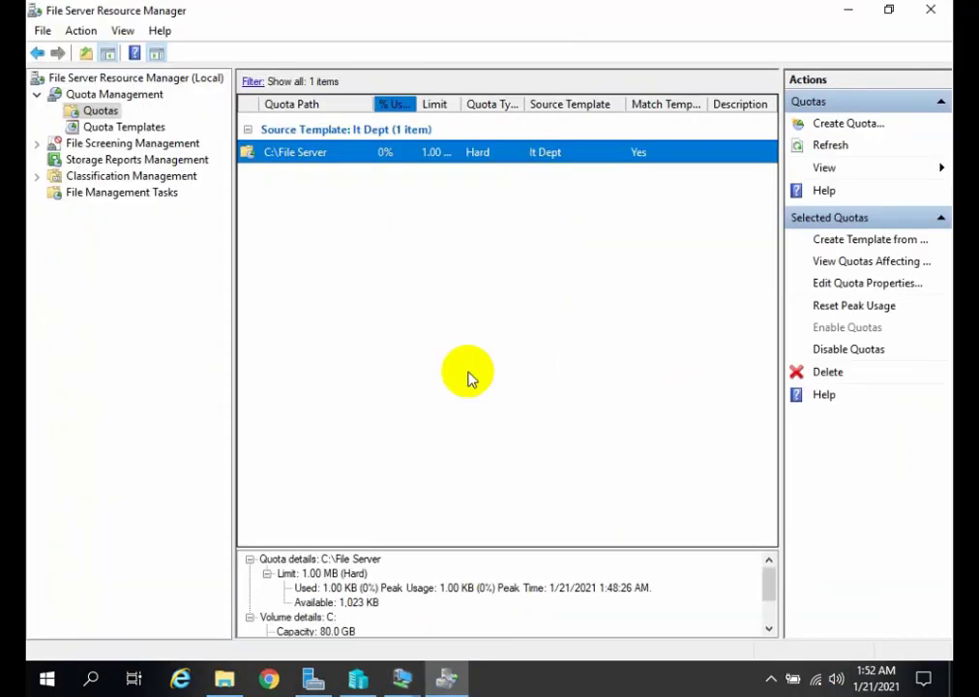
pyautogui.click(103, 127)
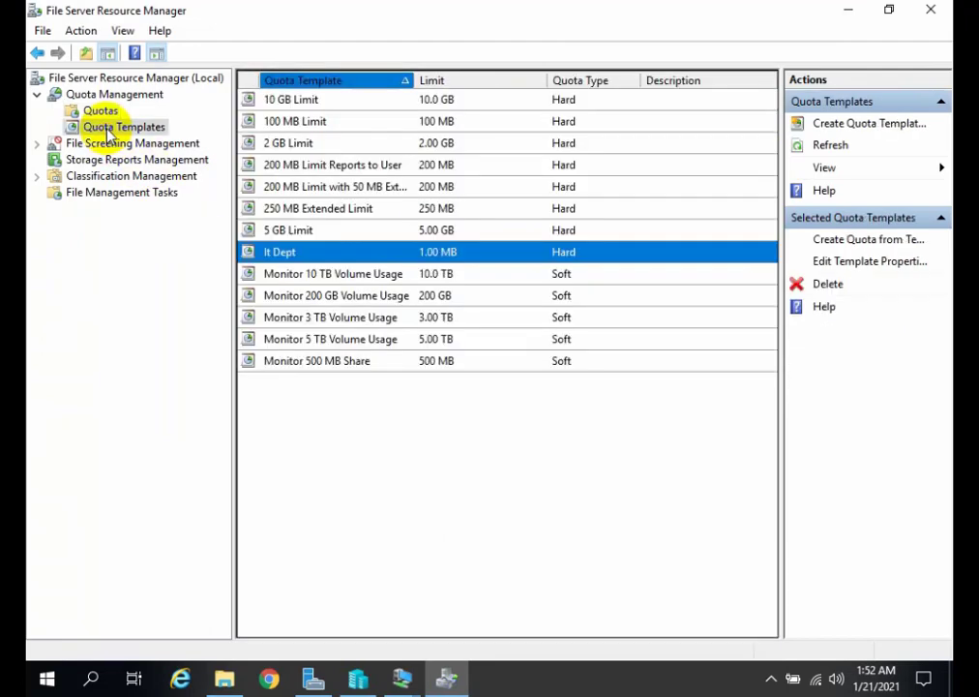
pyautogui.click(104, 114)
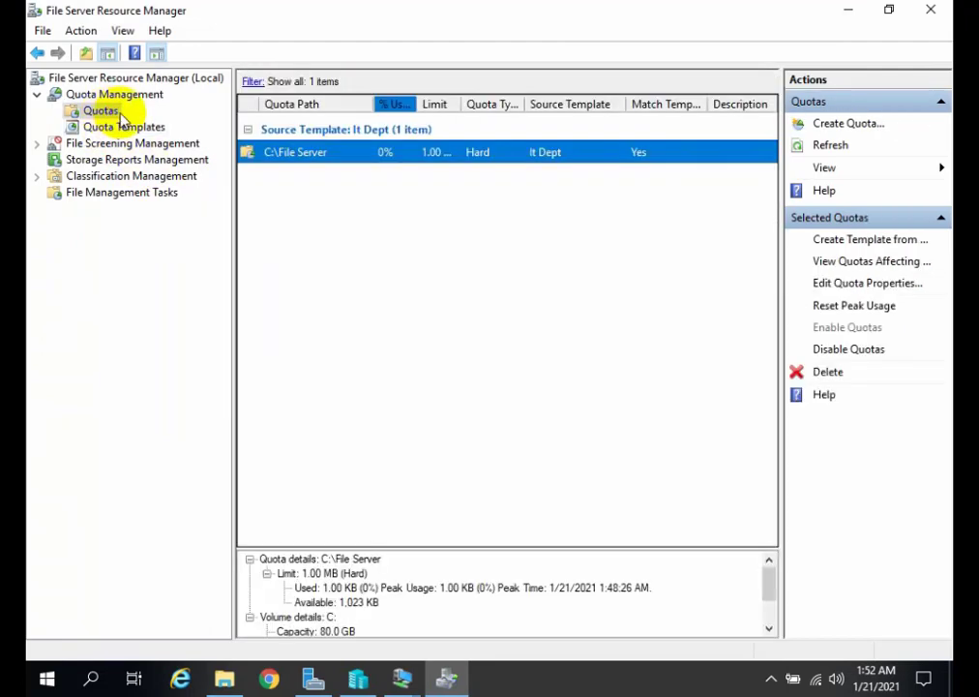
pyautogui.rightClick(387, 152)
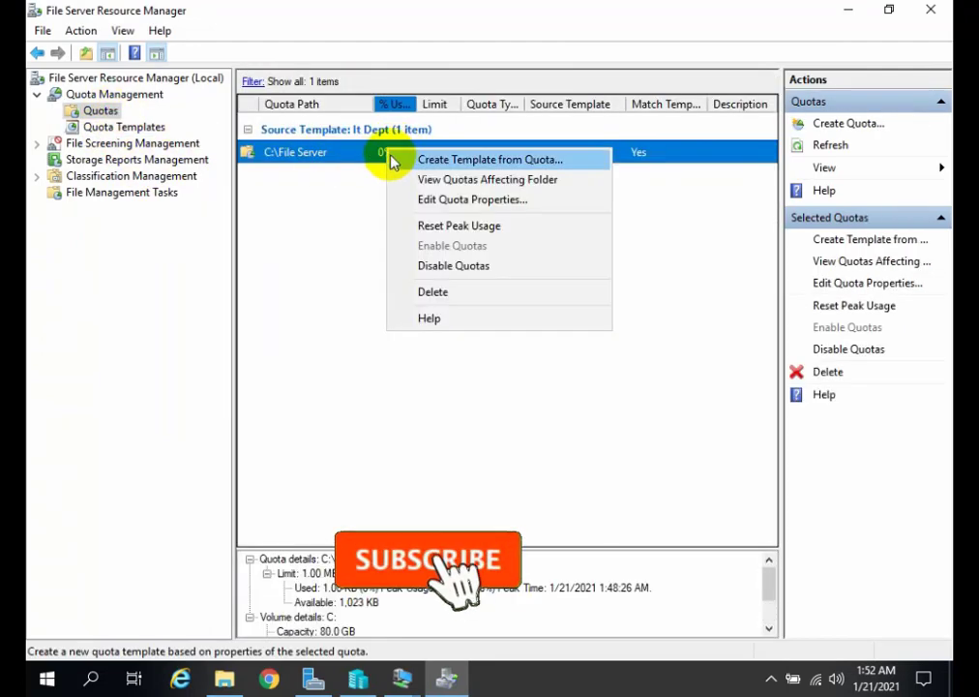
pyautogui.click(380, 263)
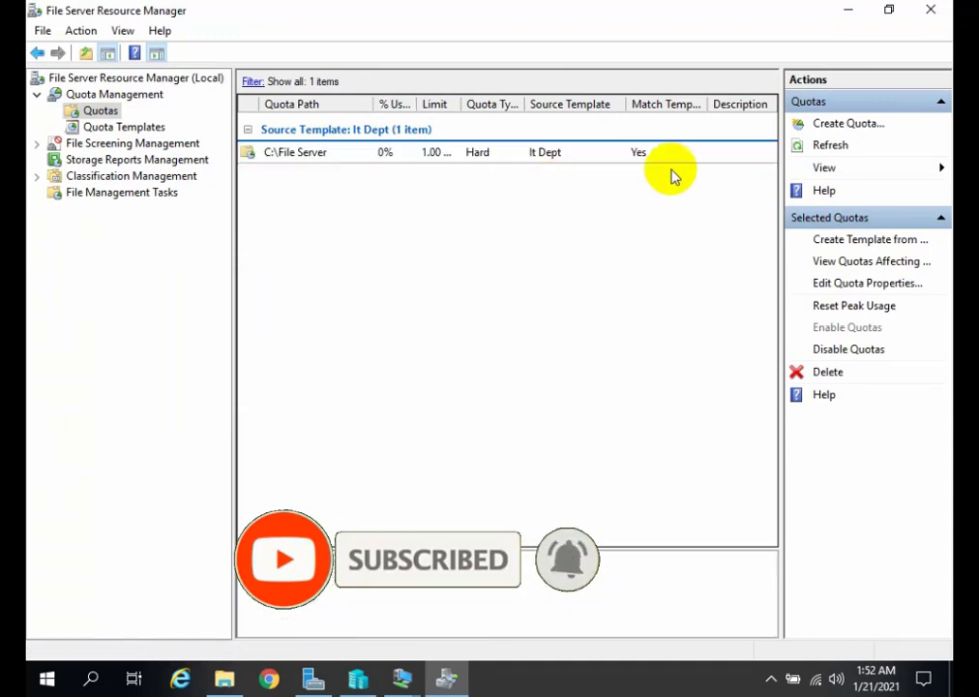
pyautogui.click(489, 155)
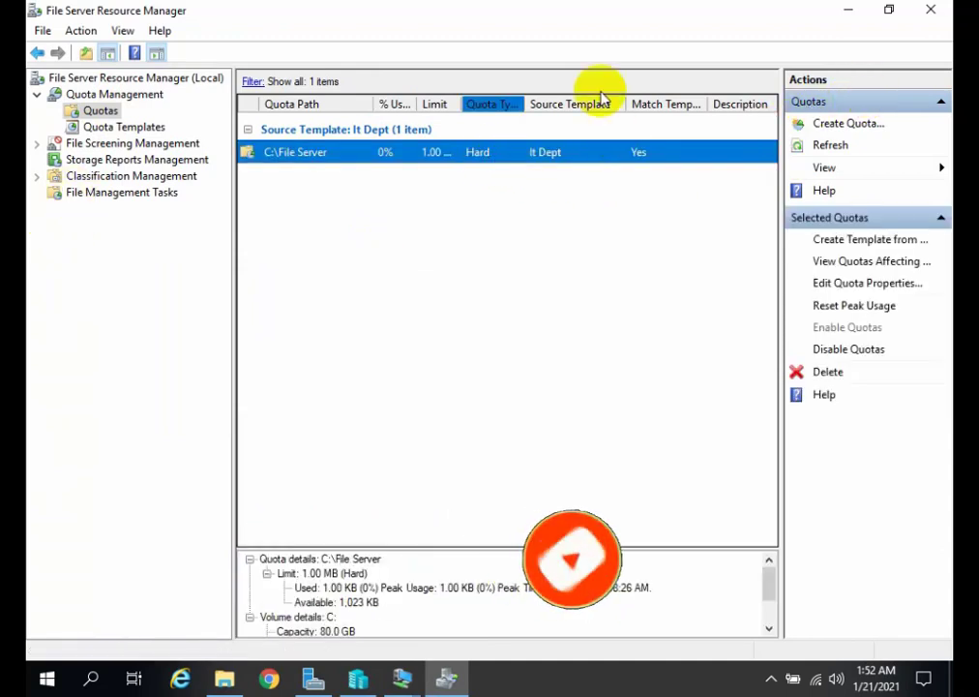
# Close and reopen File Server Resource Manager from Server Manager, and check the C:\File Server quota's refreshed usage details.
pyautogui.click(917, 6)
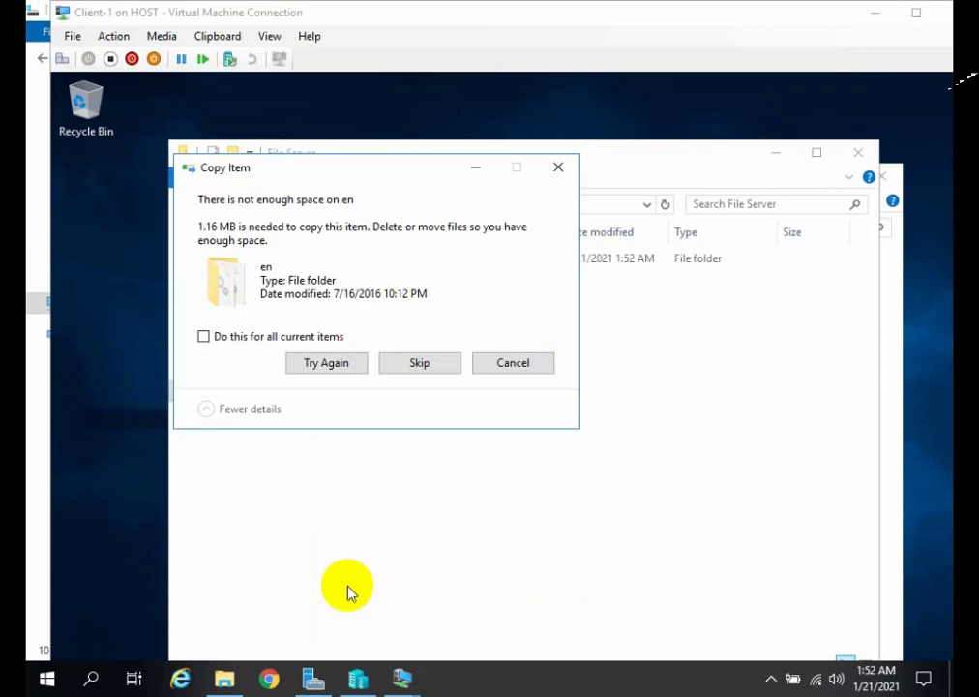
pyautogui.click(320, 685)
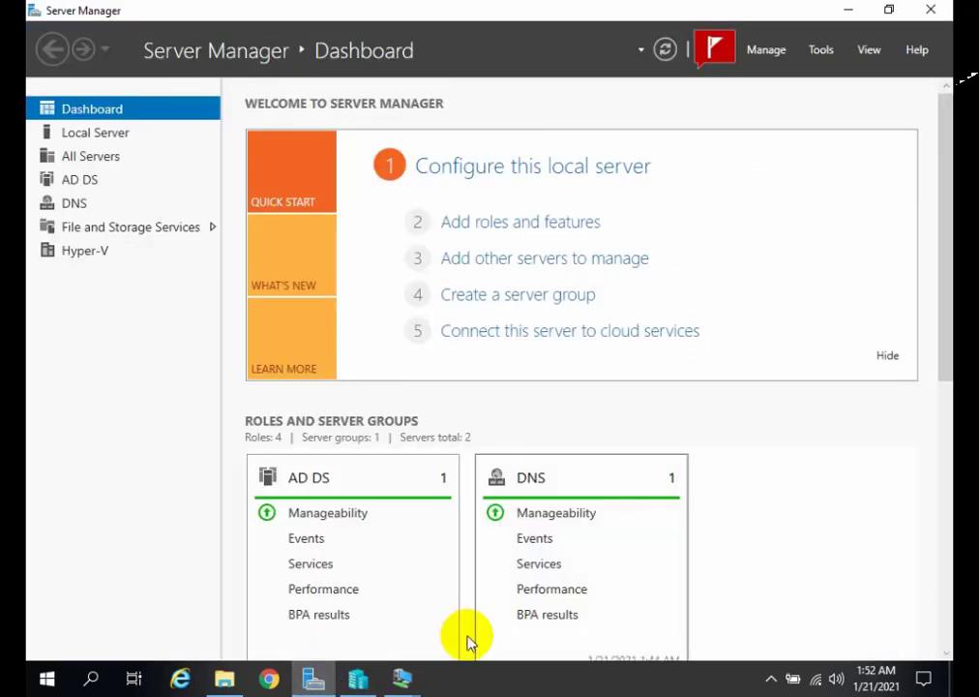
pyautogui.click(825, 54)
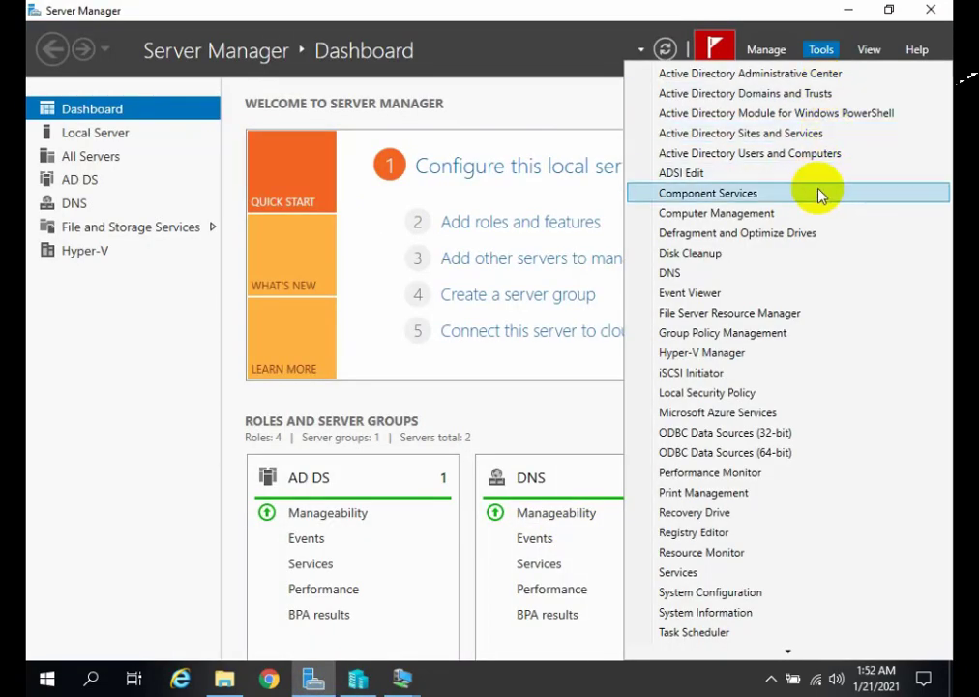
pyautogui.click(755, 316)
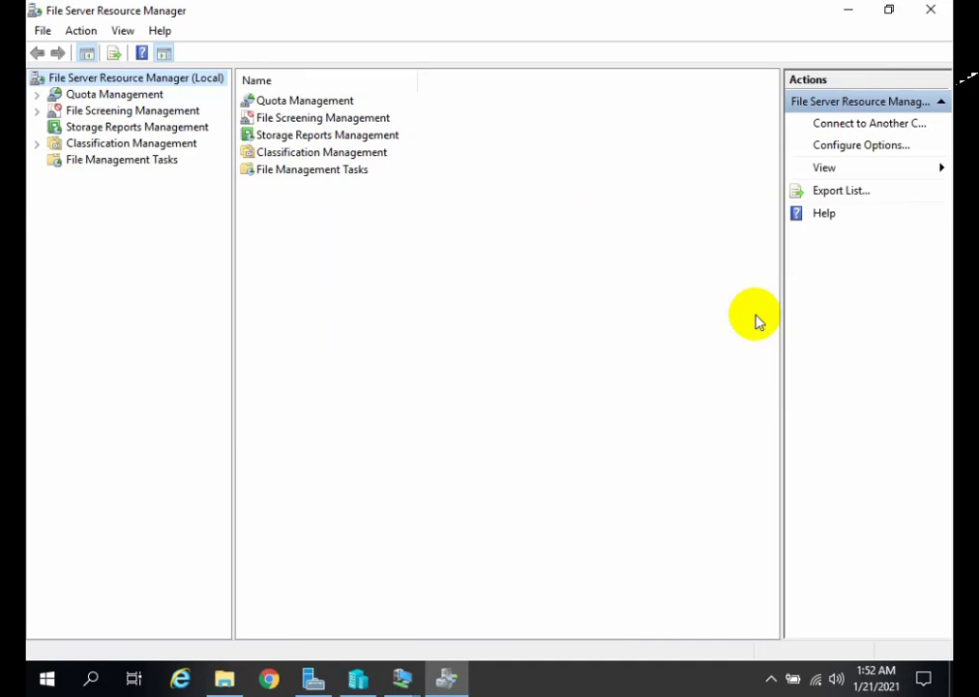
pyautogui.click(37, 95)
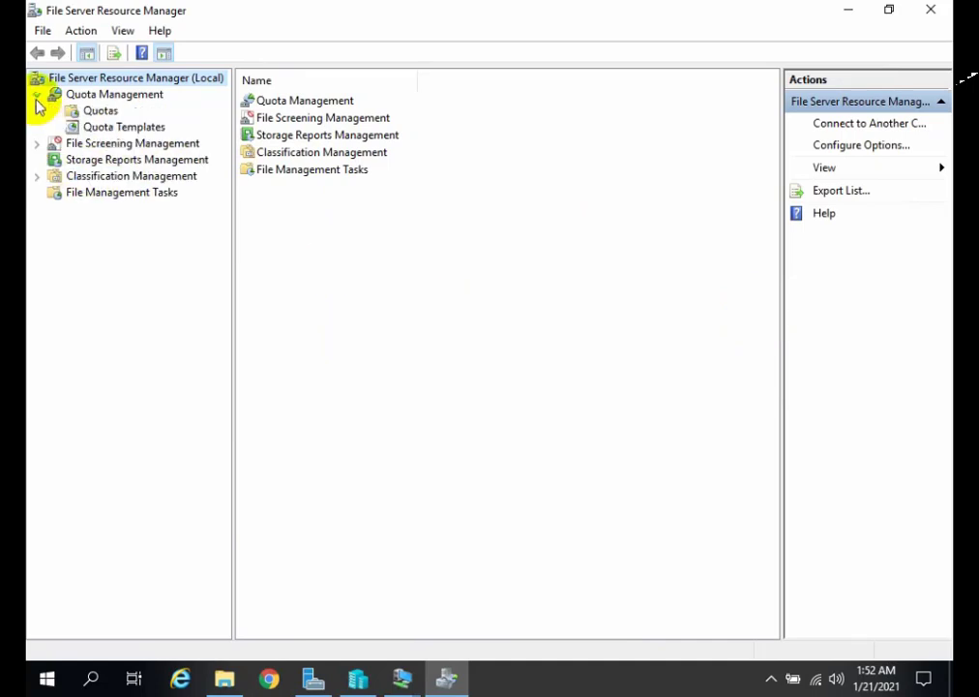
pyautogui.click(79, 113)
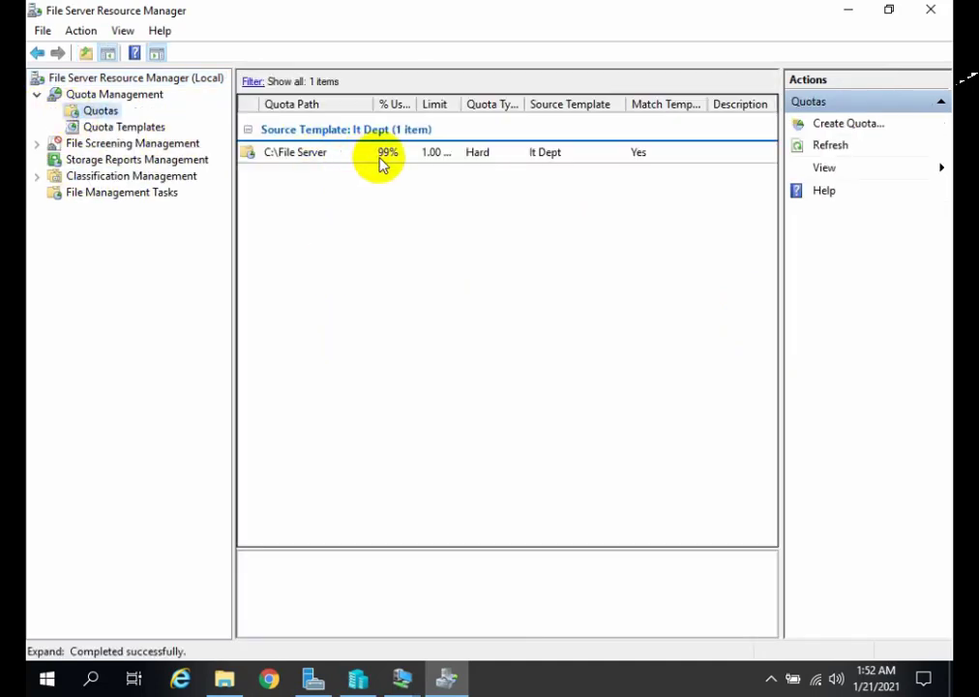
pyautogui.click(380, 163)
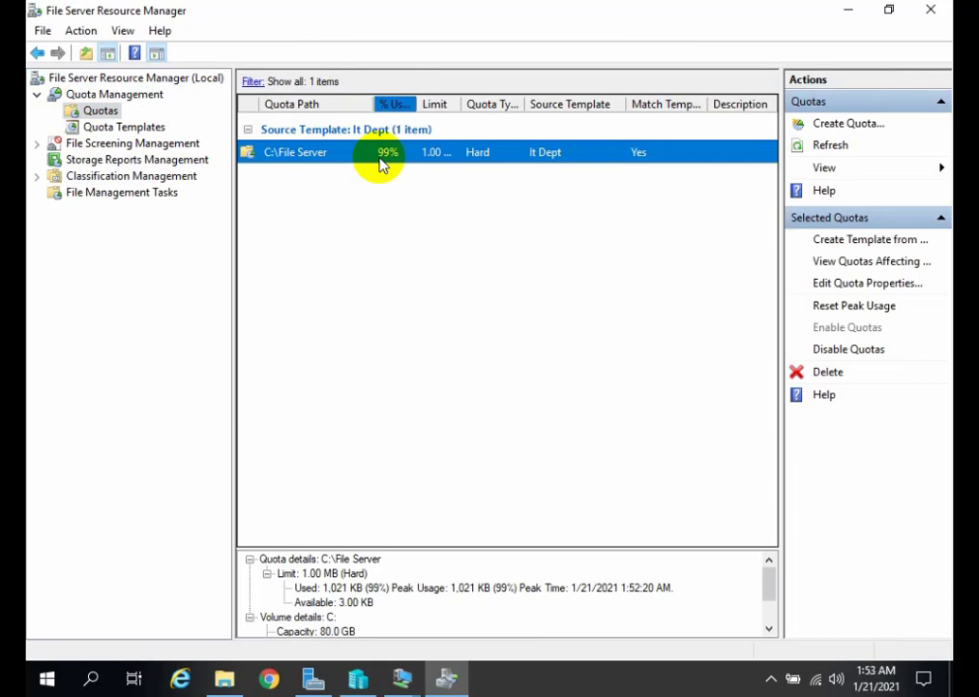
# Switch to Client-1, retry the pending WindowsPowerShell copy, and cancel the transfer.
pyautogui.click(401, 675)
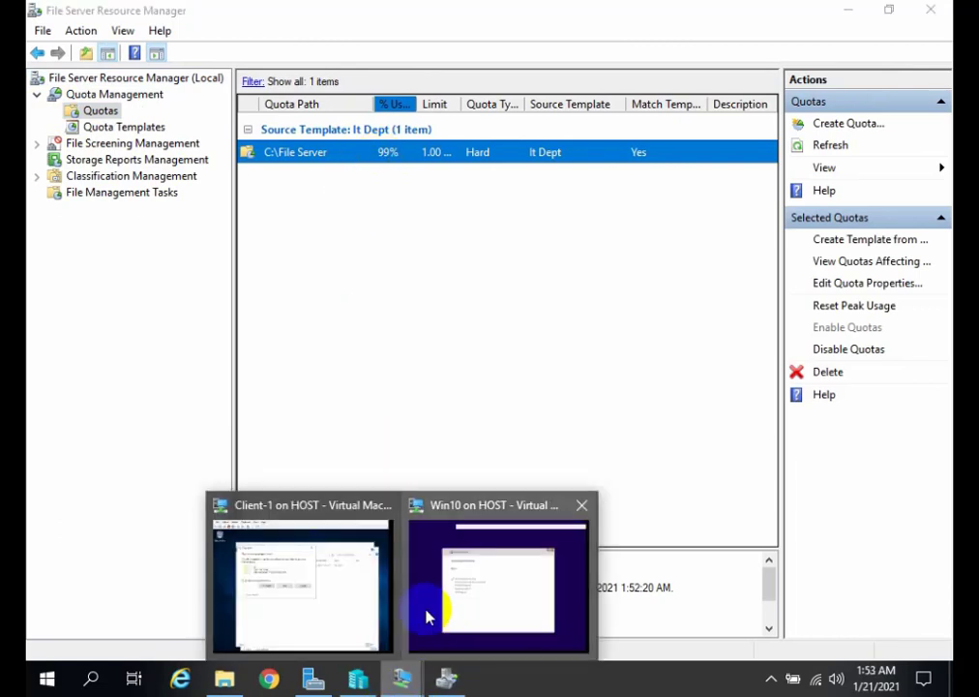
pyautogui.click(323, 603)
pyautogui.click(328, 365)
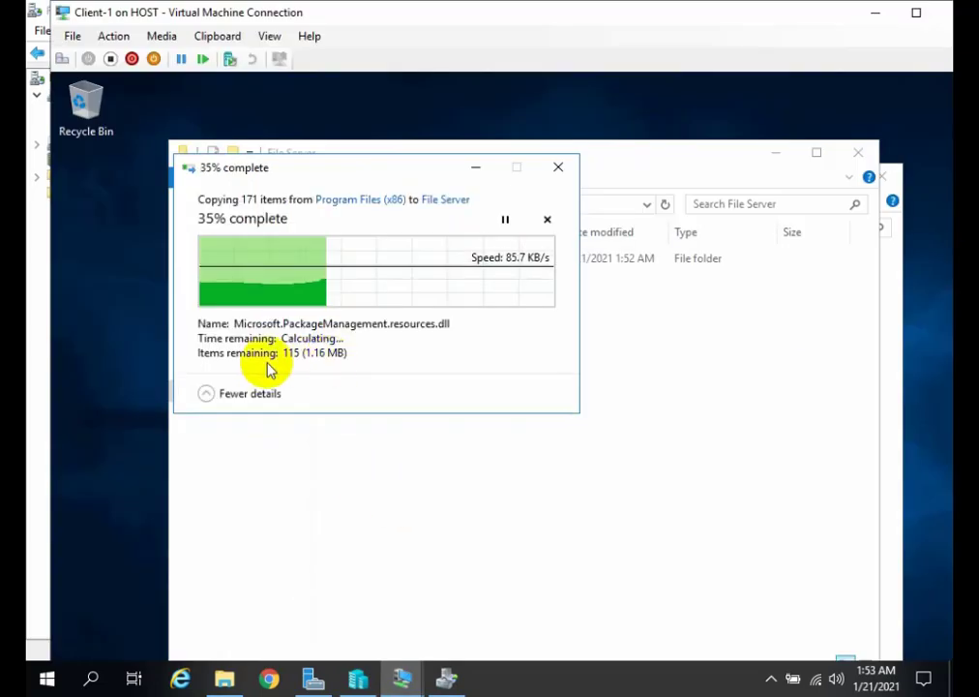
pyautogui.click(558, 173)
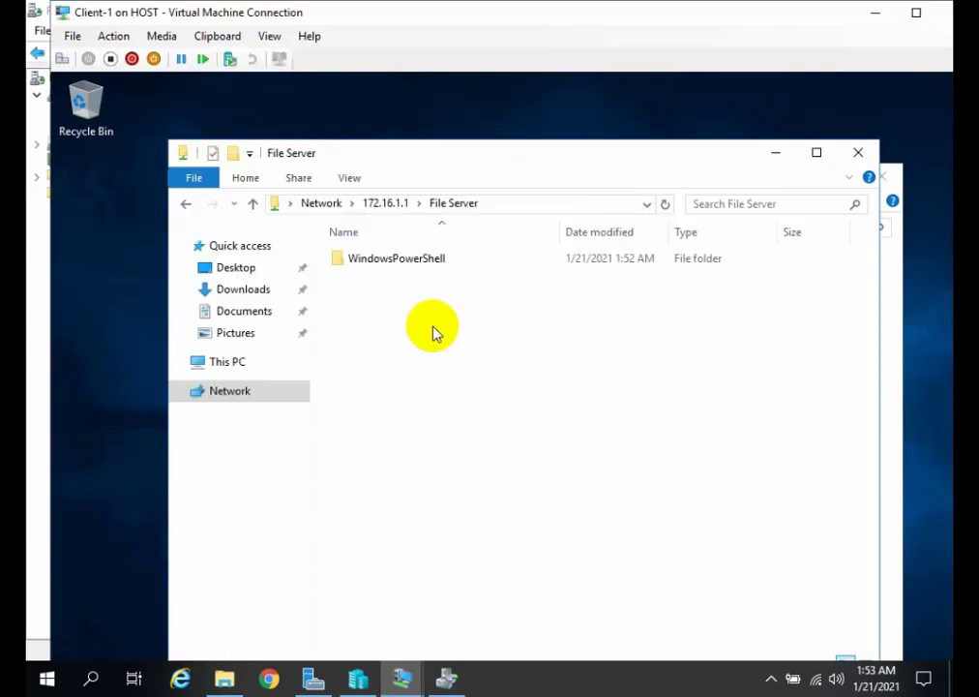
# Return to File Server Resource Manager and open the It Dept quota template's properties.
pyautogui.click(444, 676)
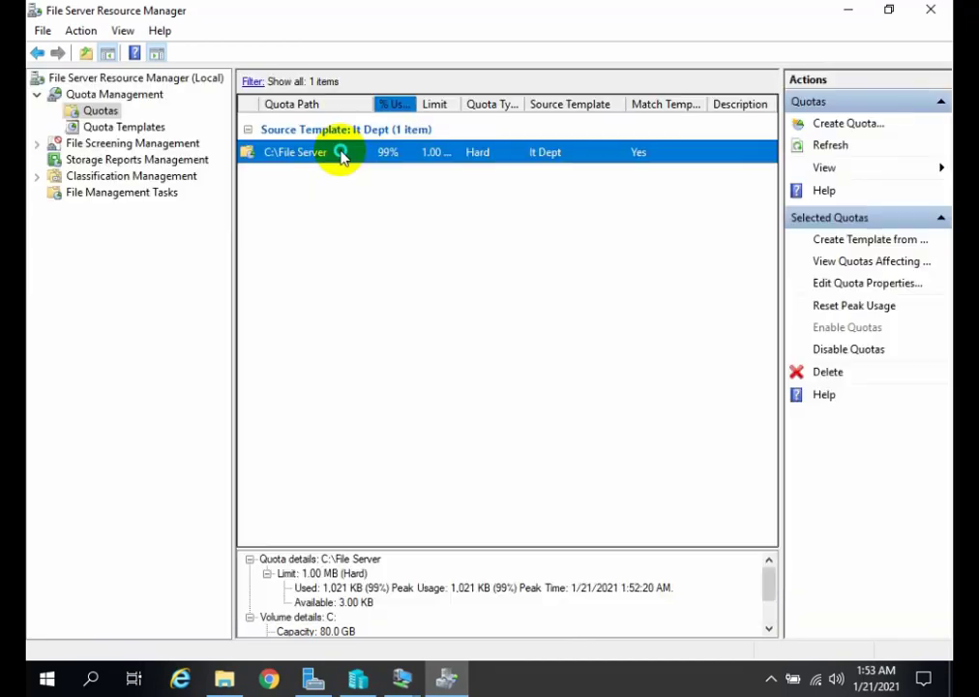
pyautogui.rightClick(341, 153)
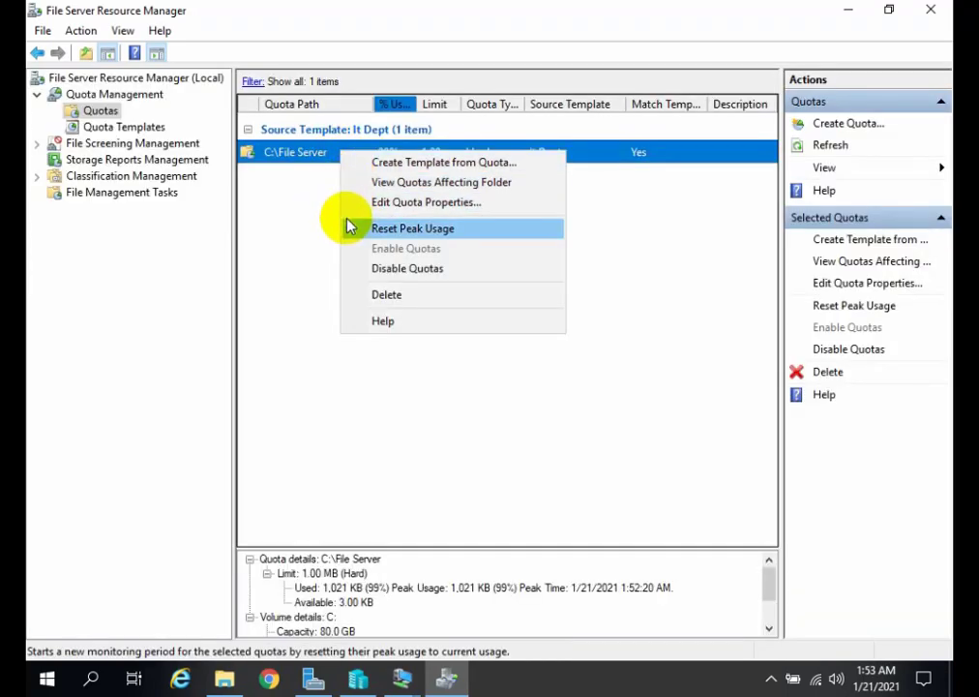
pyautogui.click(123, 127)
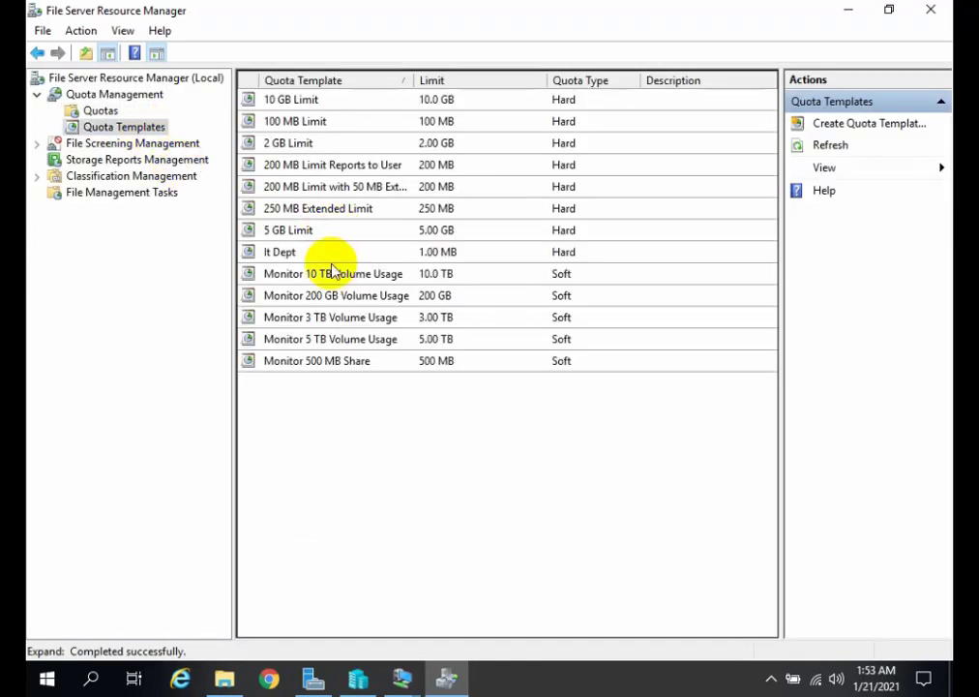
pyautogui.click(295, 255)
pyautogui.rightClick(302, 263)
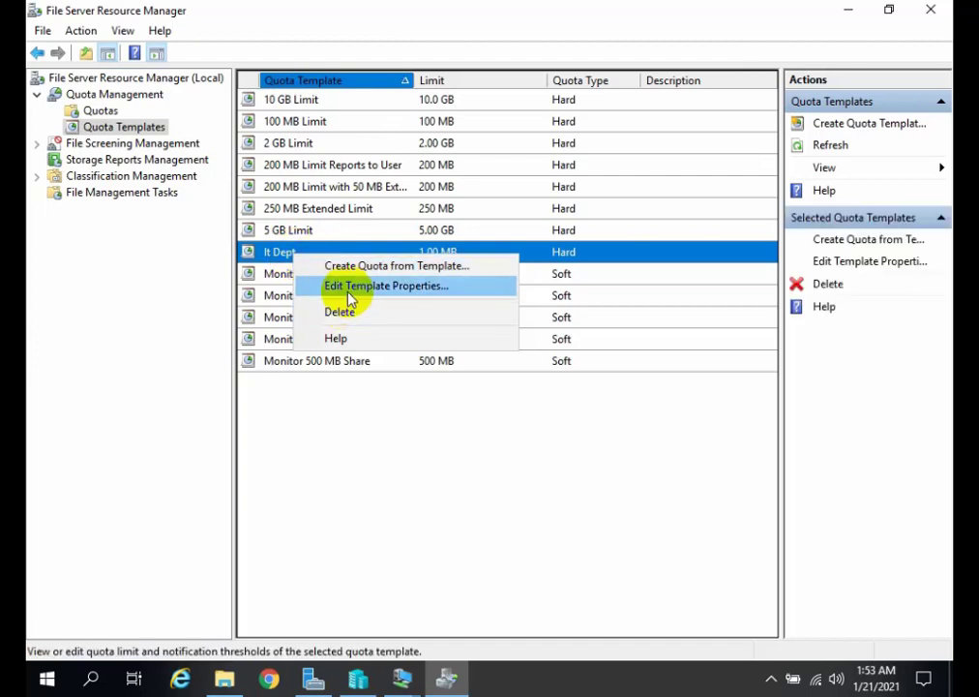
pyautogui.click(348, 287)
# Set the template's space limit to 20 MB, apply it only to derived quotas matching the original template, and show the quotas list.
pyautogui.click(159, 275)
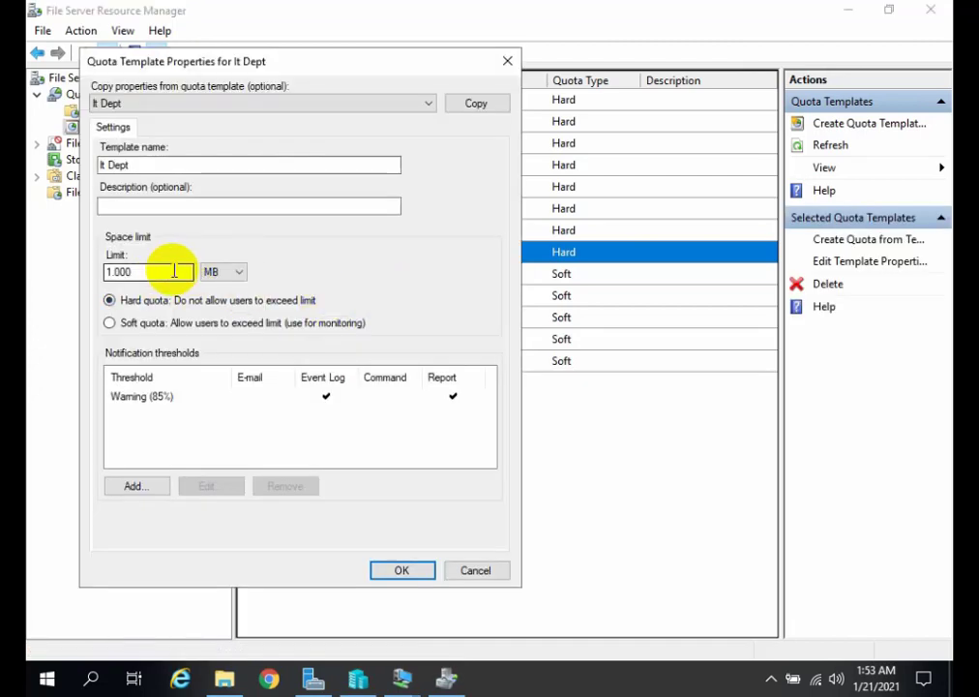
pyautogui.click(110, 271)
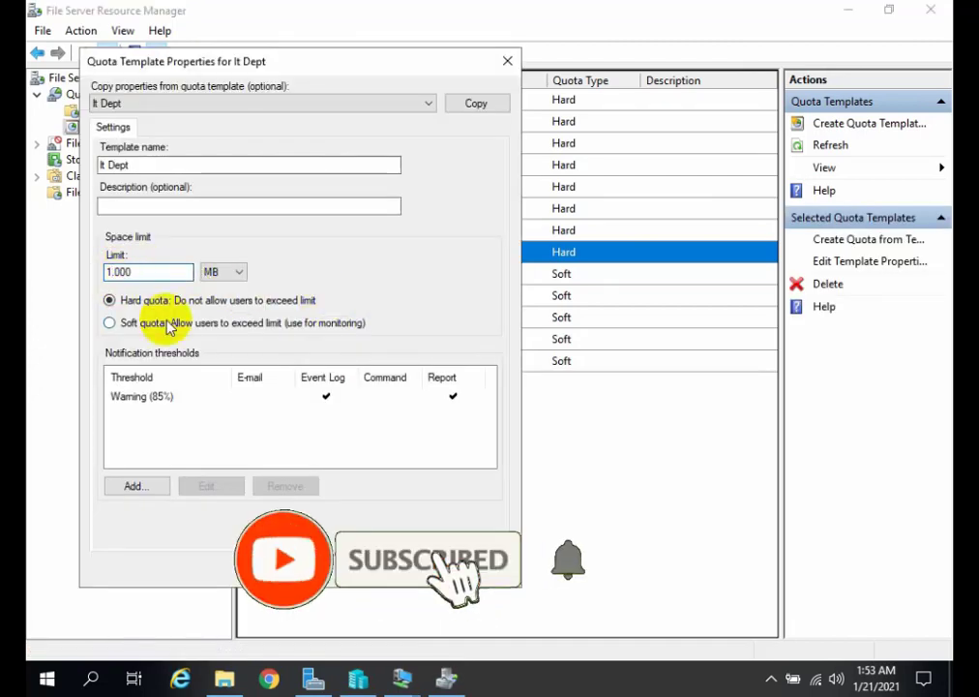
pyautogui.press('BackSpace')
pyautogui.write('20')
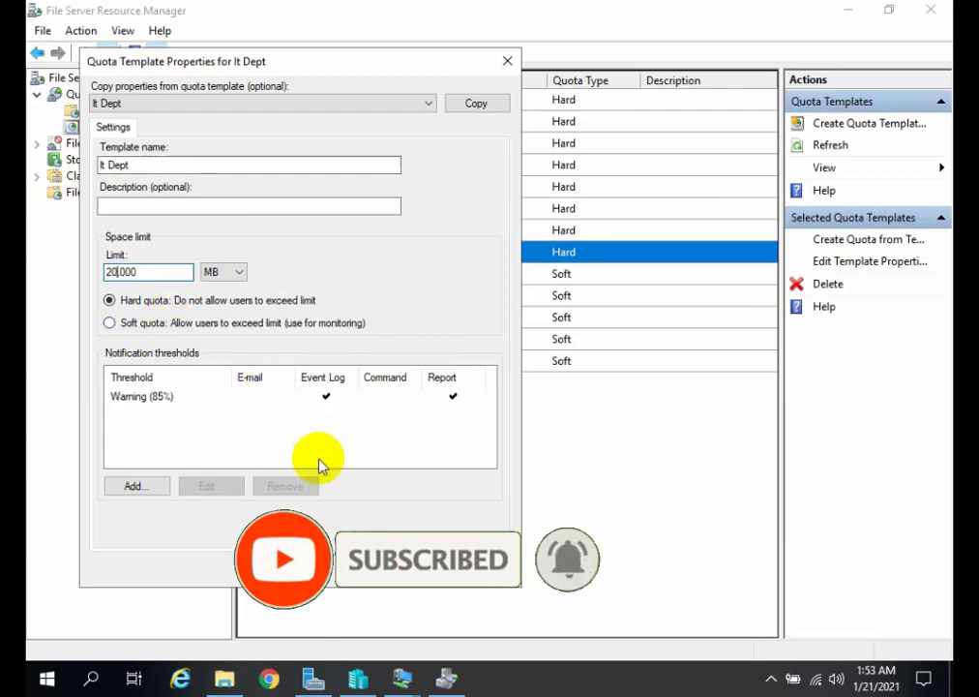
pyautogui.press('Return')
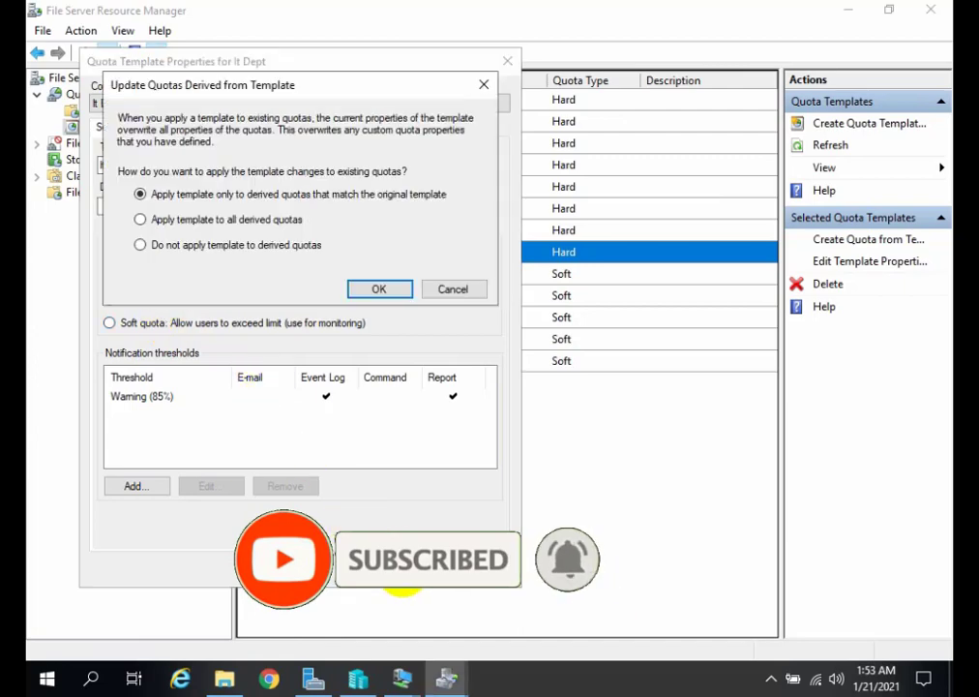
pyautogui.click(376, 289)
pyautogui.click(93, 111)
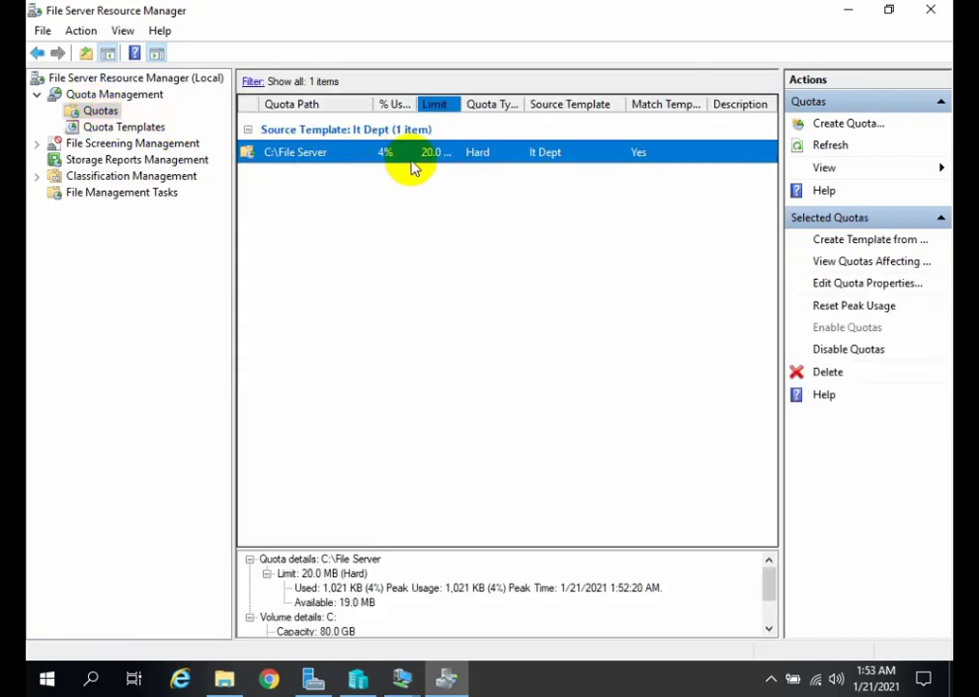
# Switch to Client-1, permanently delete WindowsPowerShell from the File Server share, and paste the copied folder there again.
pyautogui.moveTo(401, 676)
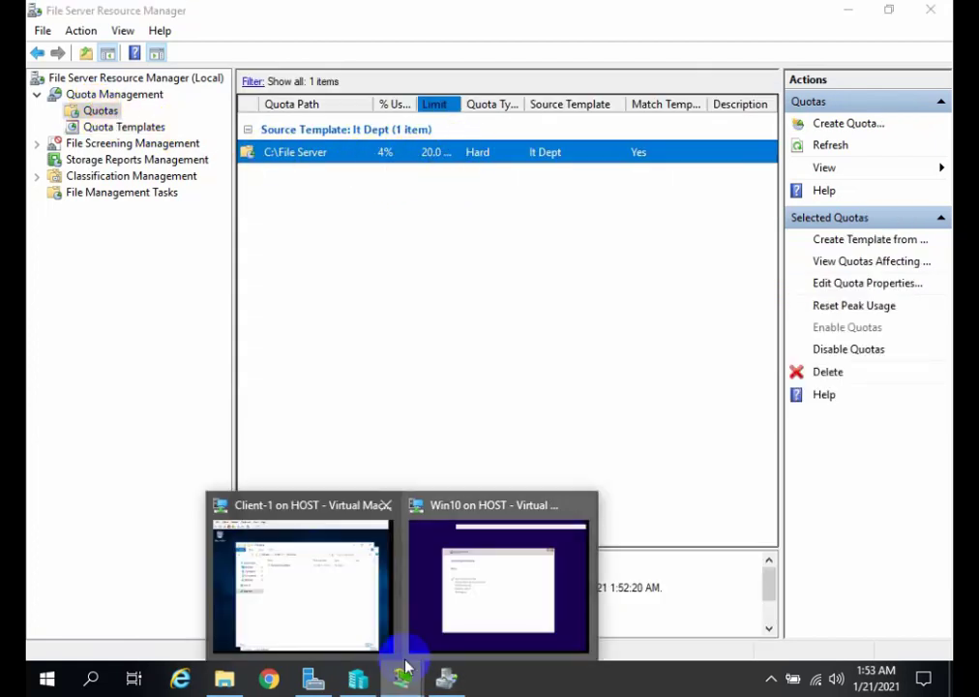
pyautogui.click(361, 592)
pyautogui.click(405, 272)
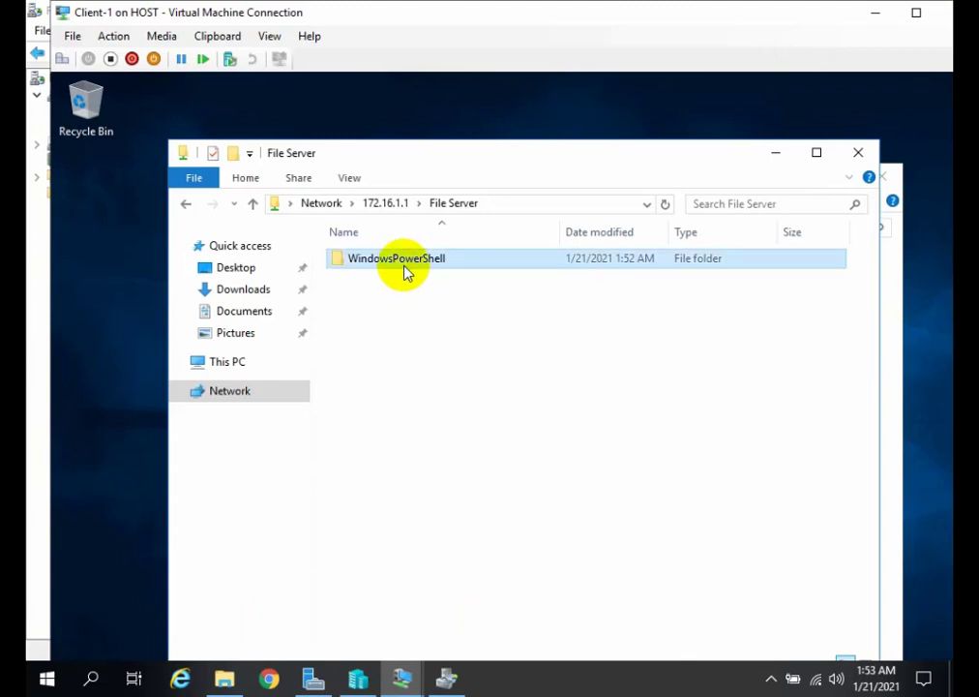
pyautogui.press('Delete')
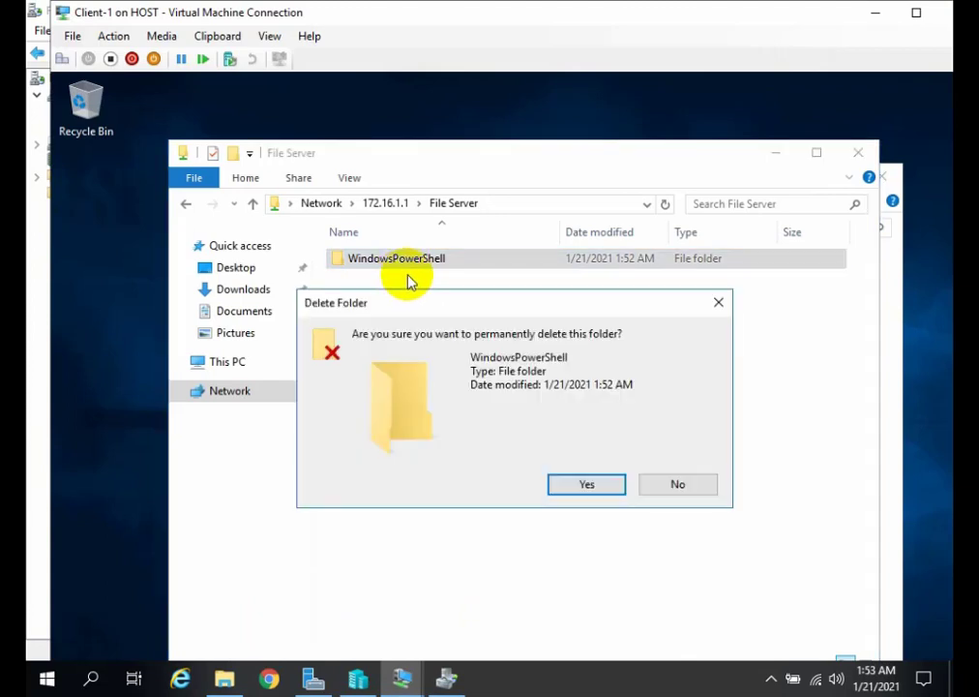
pyautogui.click(561, 484)
pyautogui.rightClick(403, 315)
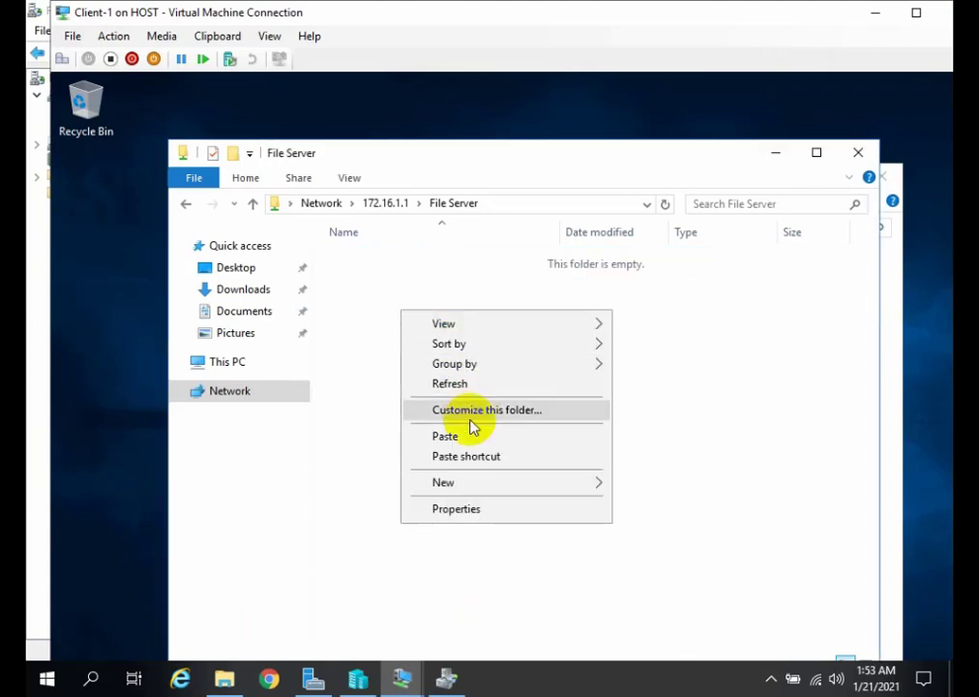
pyautogui.click(461, 434)
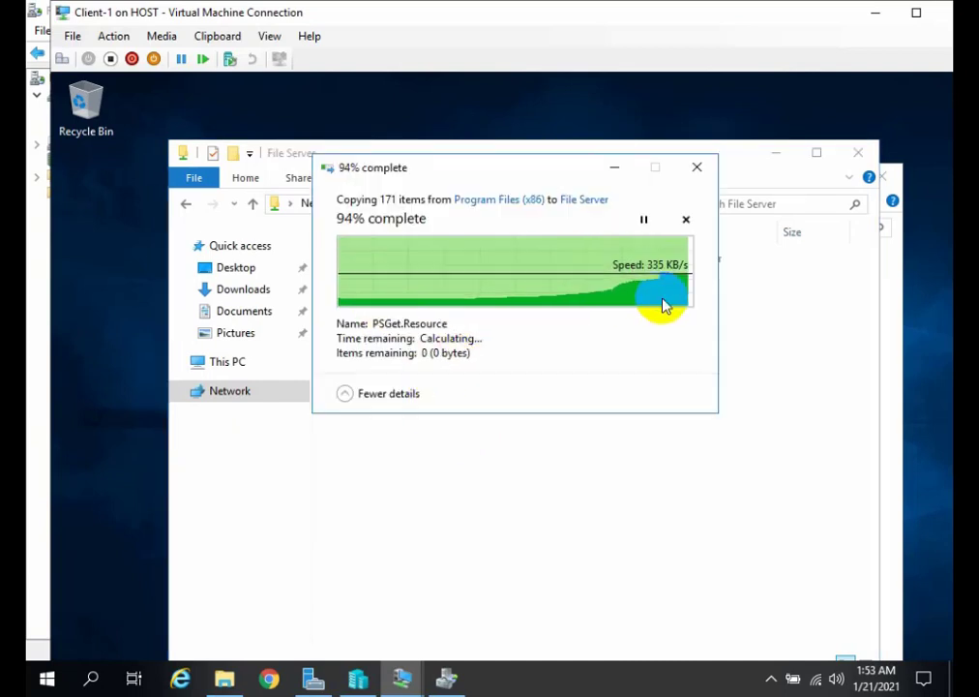
# Check the pasted WindowsPowerShell folder's size in its properties, and close both Explorer windows on Client-1.
pyautogui.rightClick(431, 267)
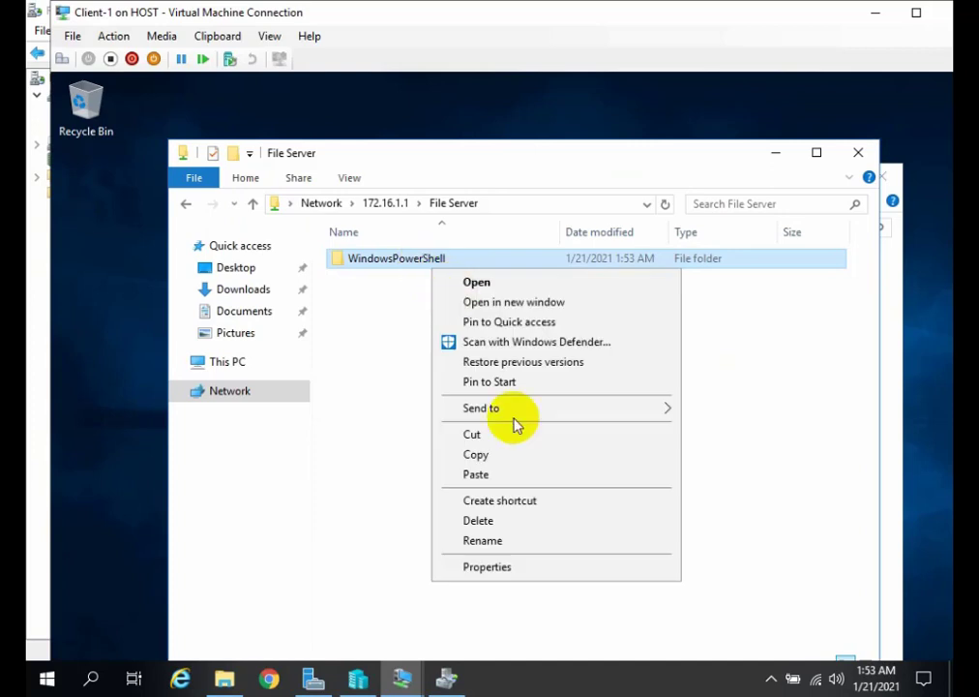
pyautogui.click(521, 565)
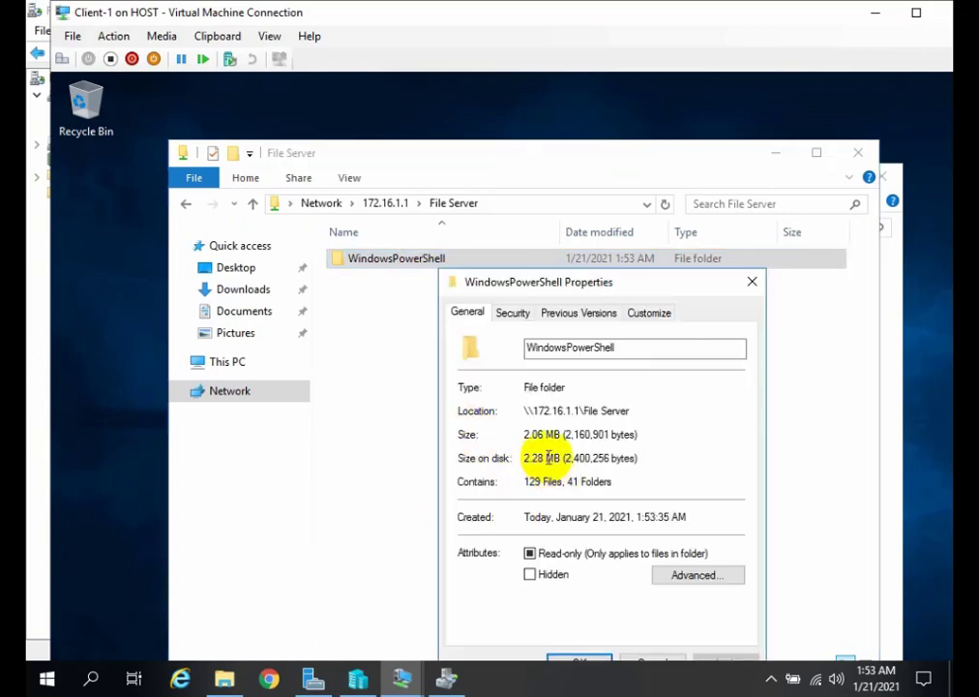
pyautogui.click(751, 282)
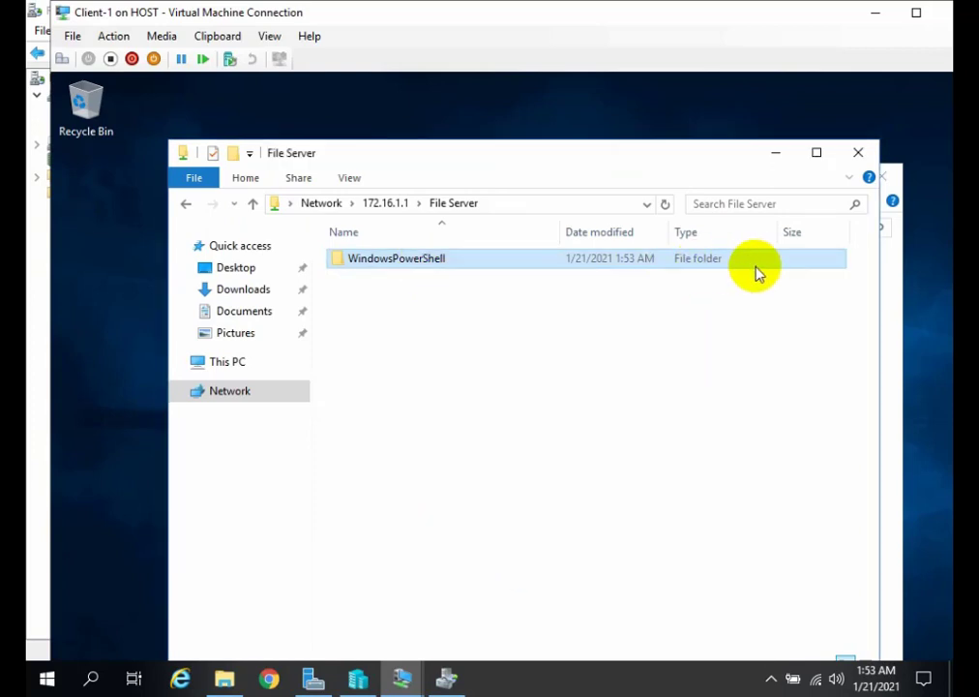
pyautogui.click(857, 155)
pyautogui.click(881, 177)
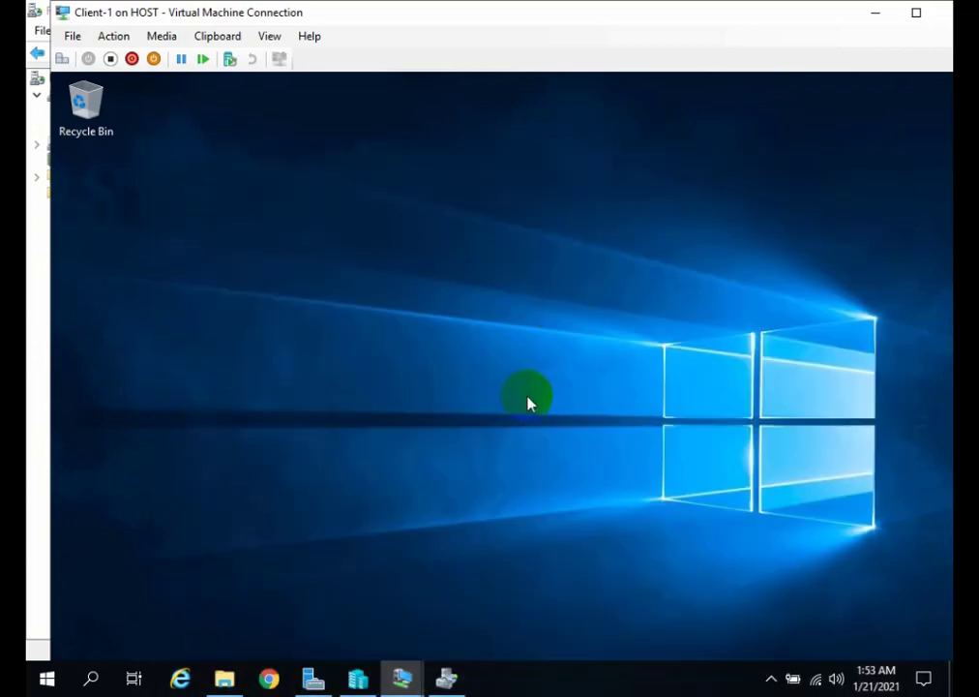
# Return to File Server Resource Manager and open the properties of the Block Audio and Video Files file screen template.
pyautogui.click(440, 674)
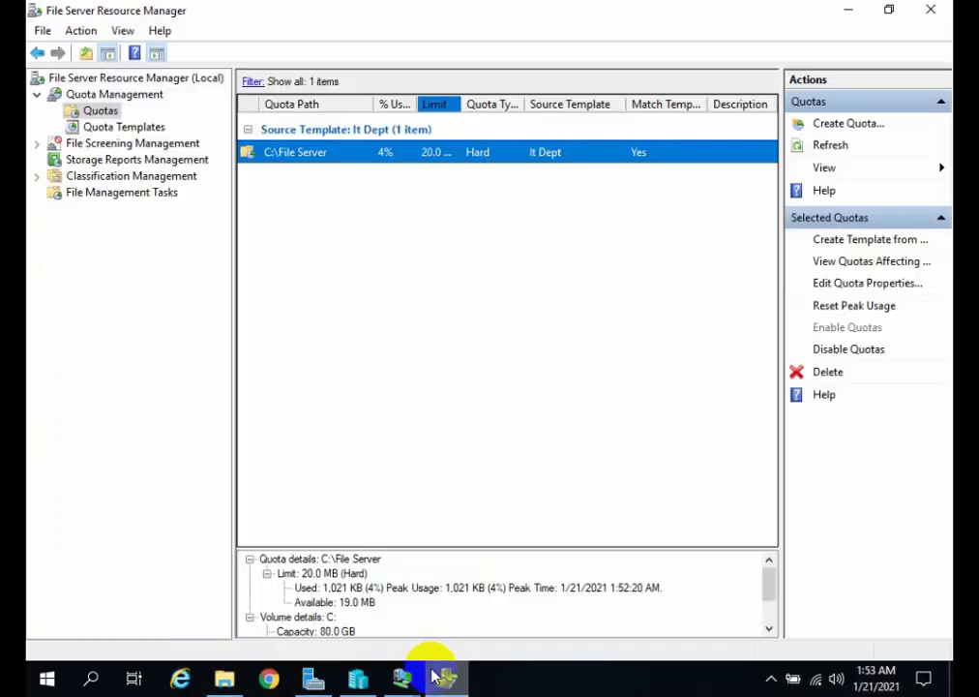
pyautogui.click(153, 145)
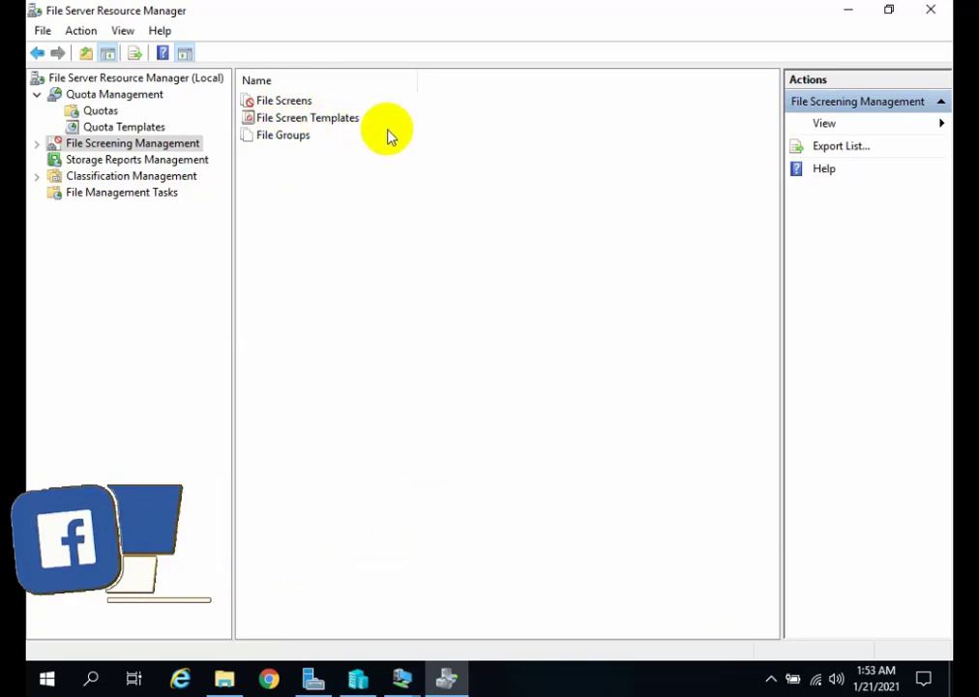
pyautogui.click(319, 121)
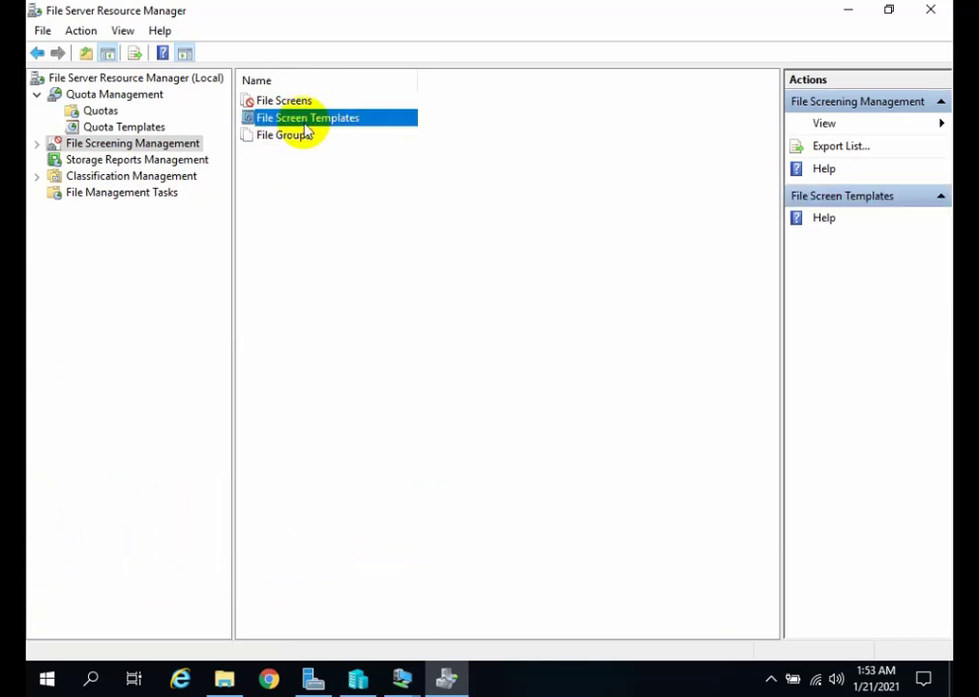
pyautogui.doubleClick(272, 123)
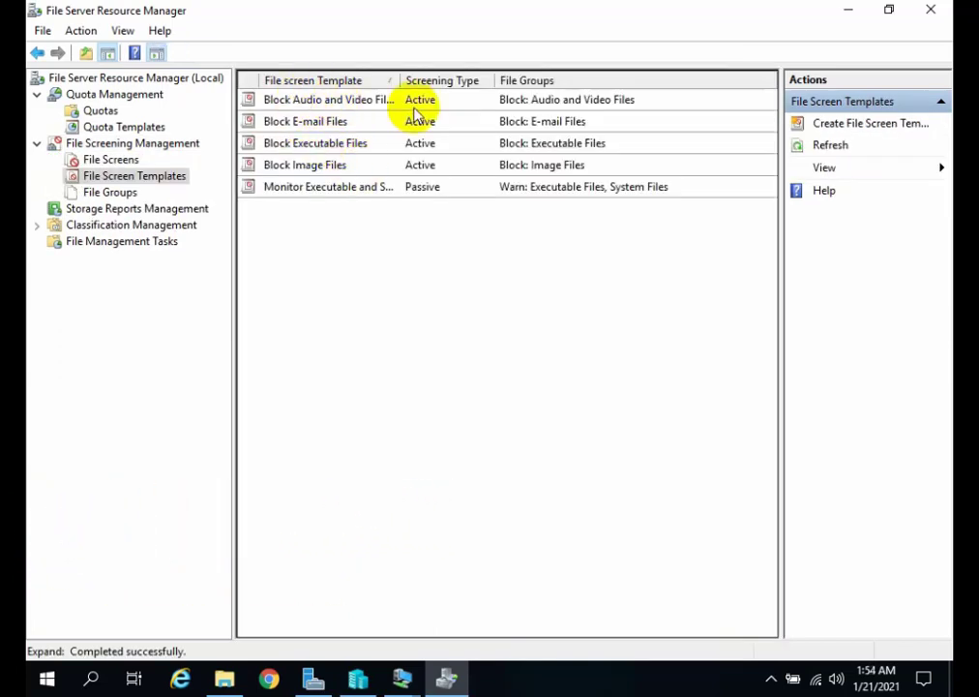
pyautogui.doubleClick(354, 102)
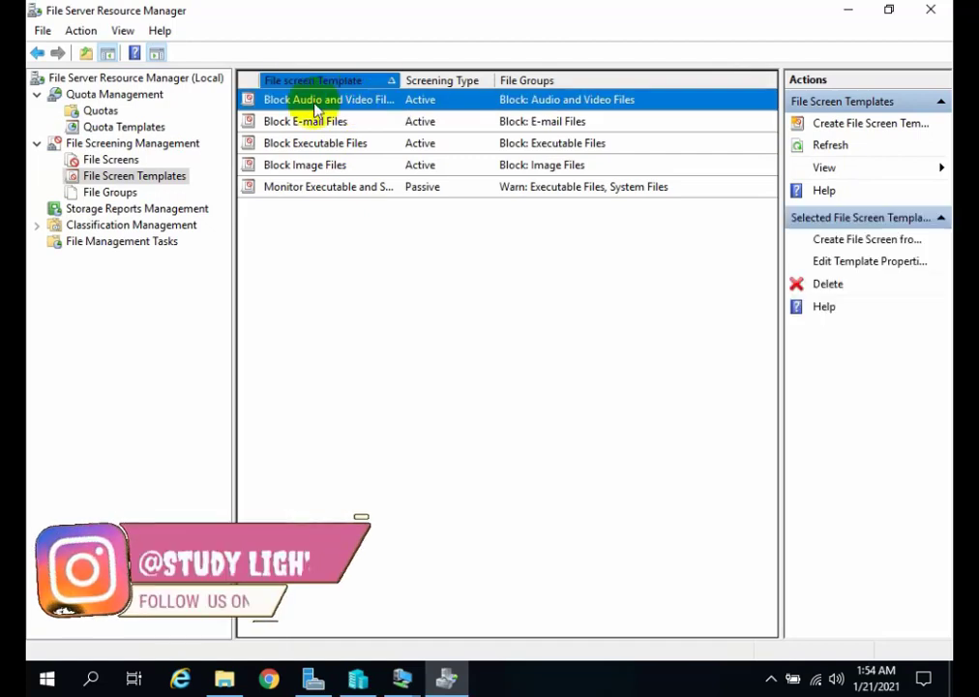
pyautogui.rightClick(314, 104)
pyautogui.click(343, 418)
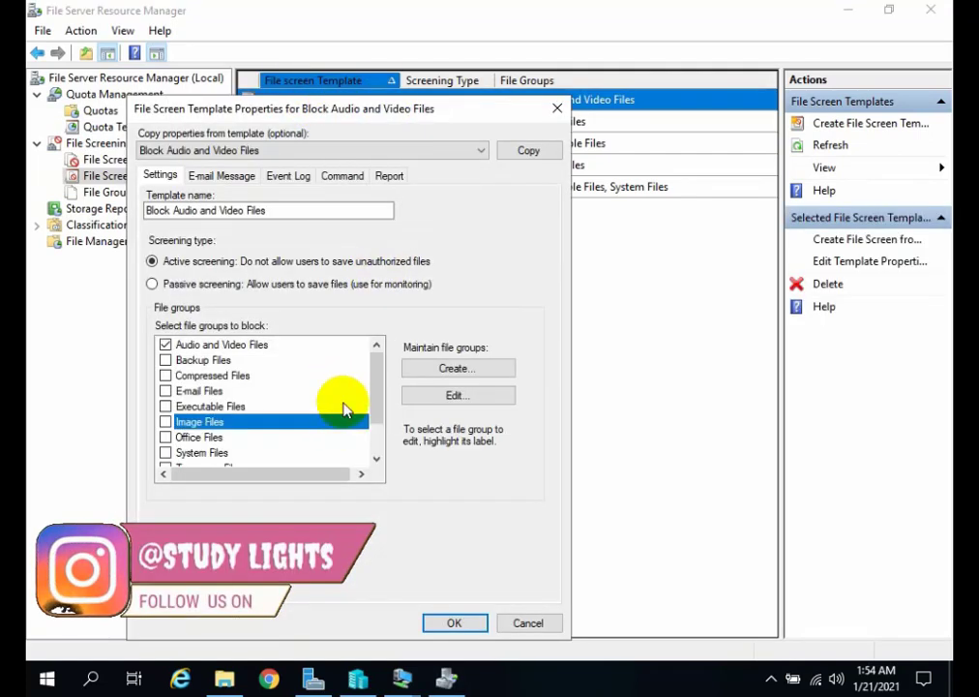
# Add Executable Files, Image Files and Text Files to the template's blocked file groups, and save it without an SMTP server configured.
pyautogui.click(244, 346)
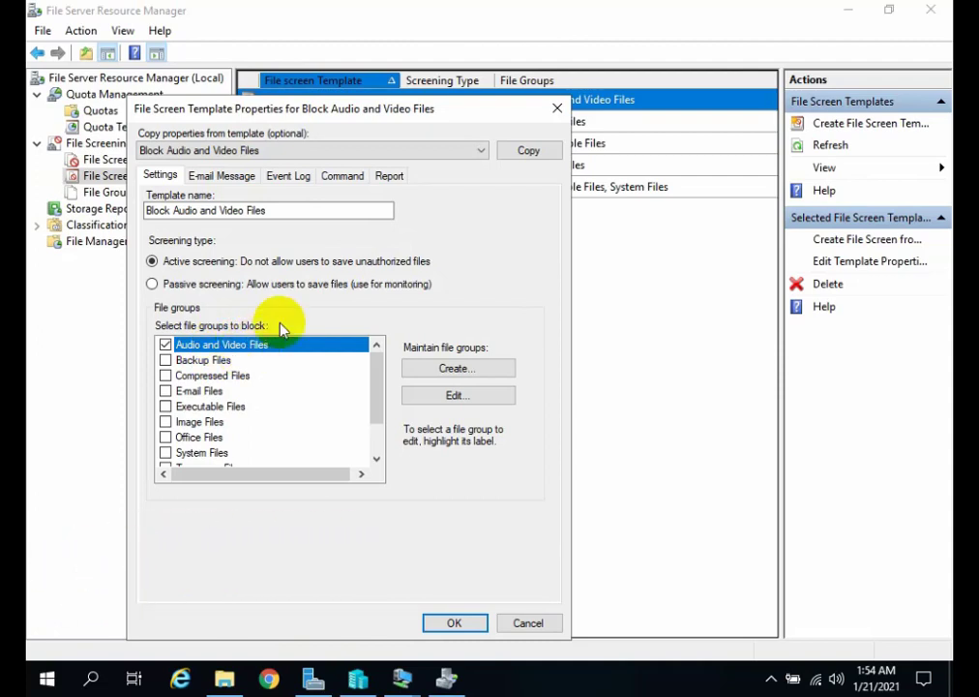
pyautogui.scroll(-1, 253, 396)
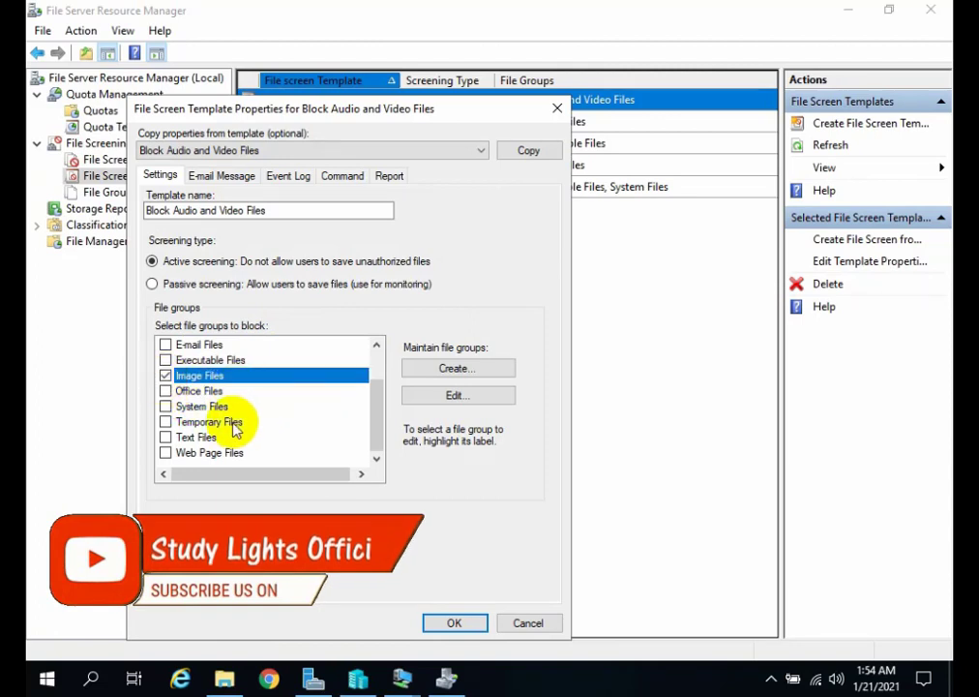
pyautogui.scroll(1, 241, 437)
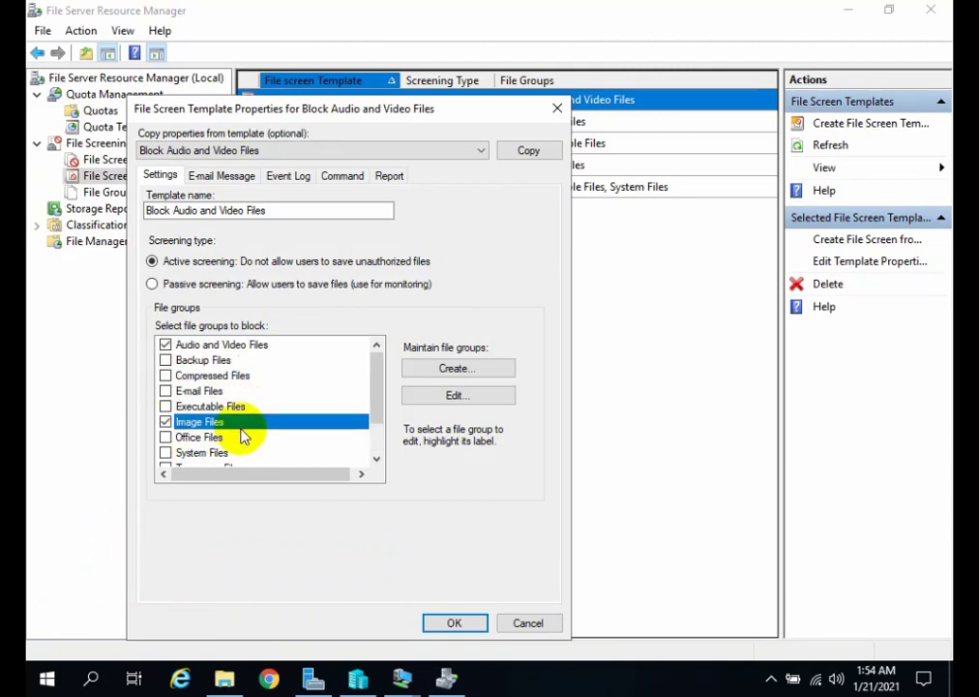
pyautogui.scroll(-1, 241, 437)
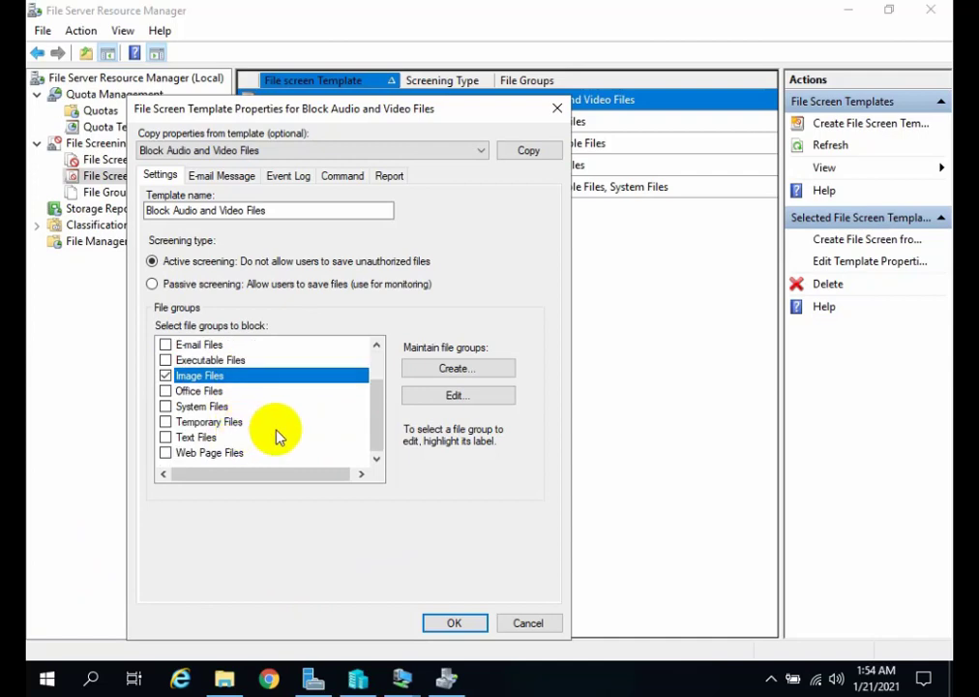
pyautogui.click(166, 439)
pyautogui.scroll(1, 242, 431)
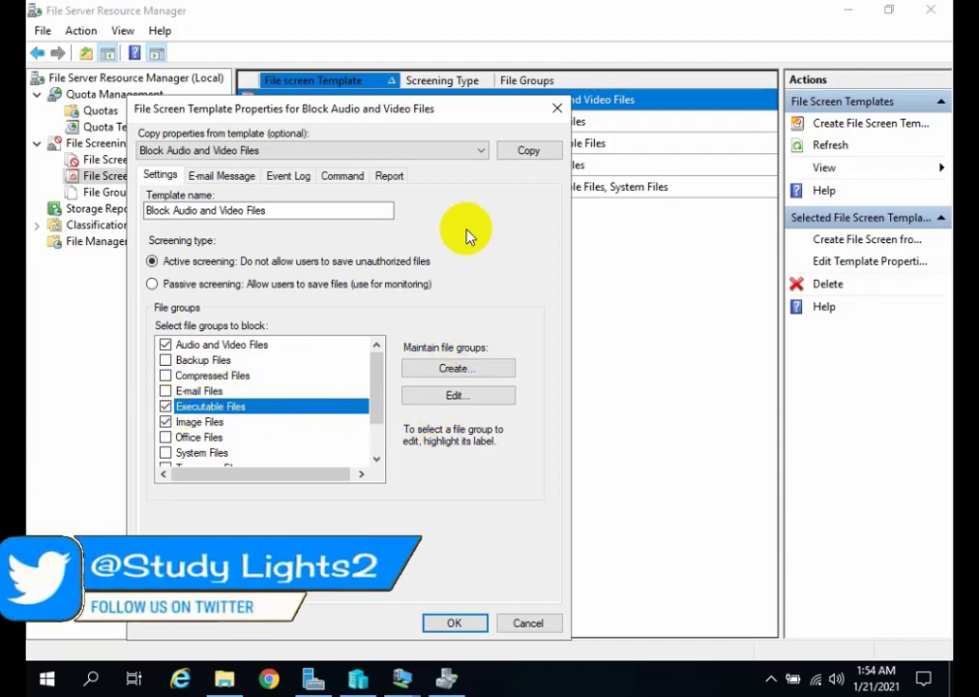
pyautogui.moveTo(361, 114); pyautogui.dragTo(584, 146)
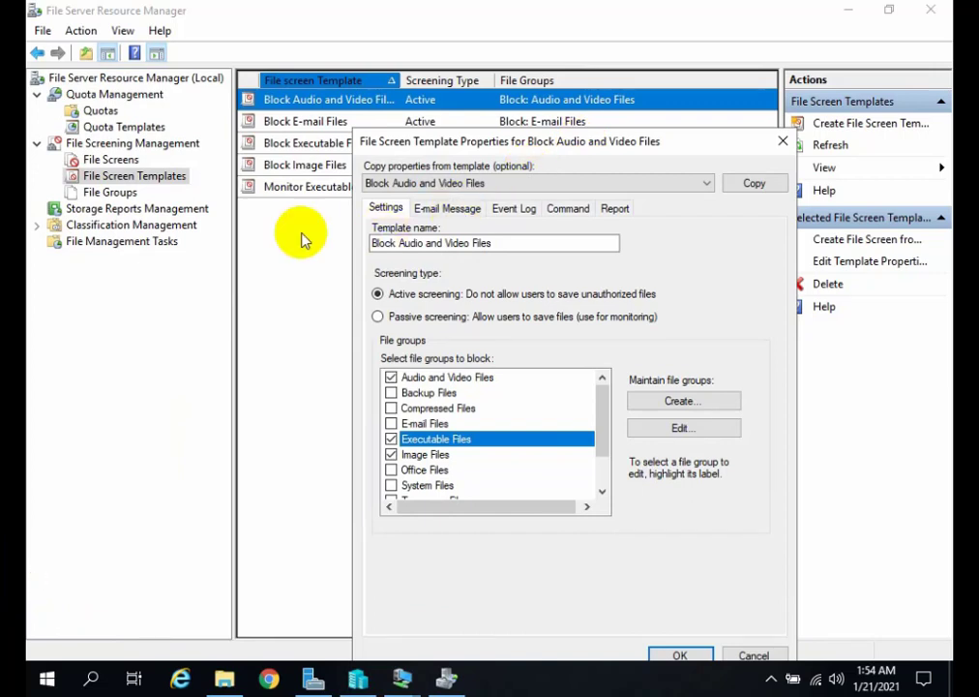
pyautogui.moveTo(496, 146); pyautogui.dragTo(360, 128)
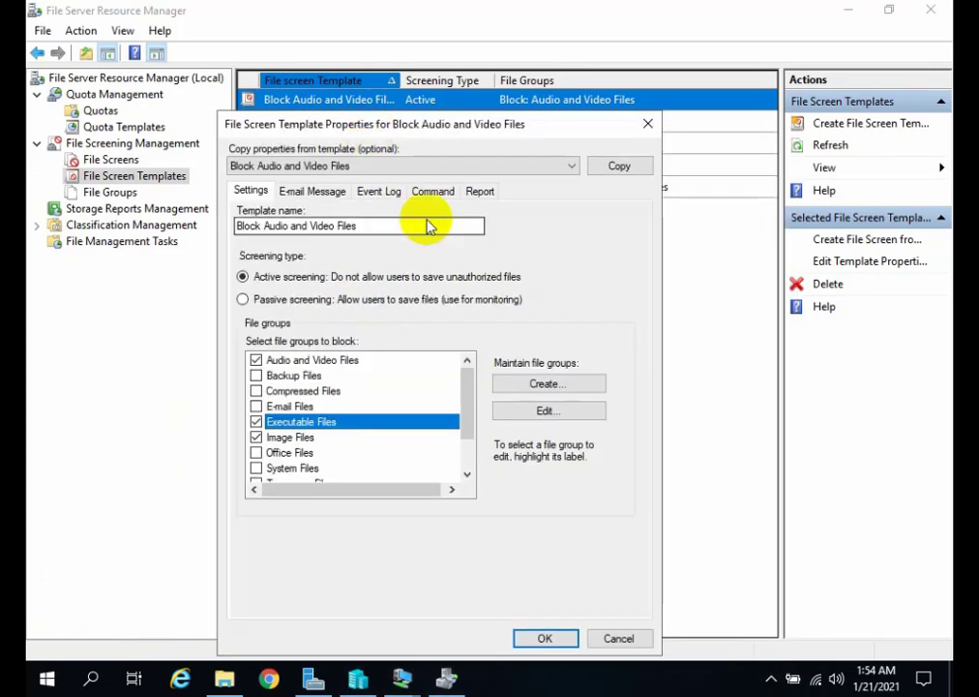
pyautogui.click(547, 637)
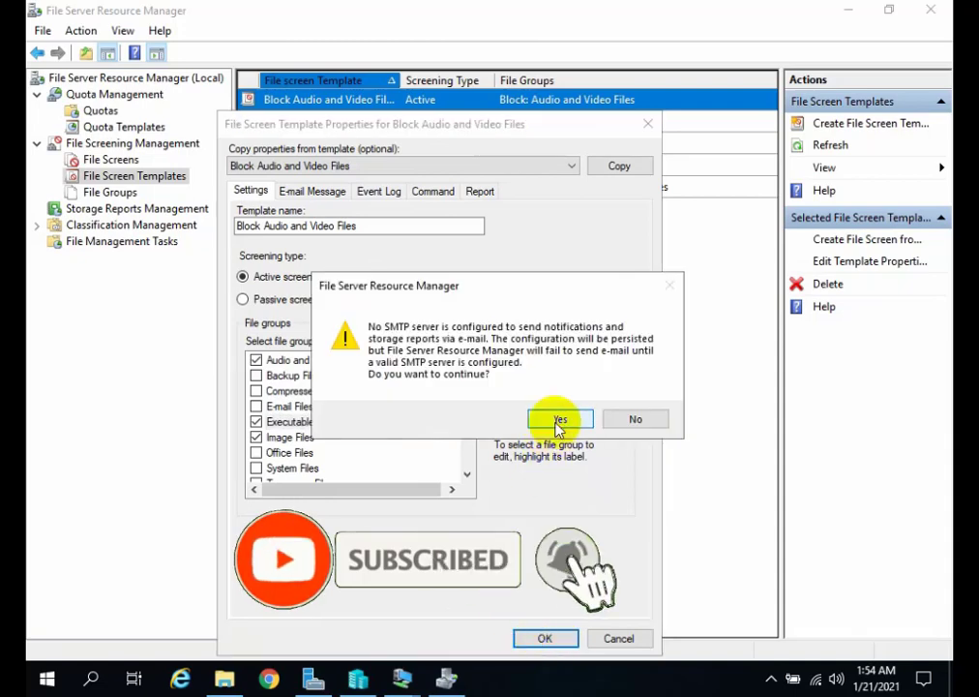
pyautogui.click(560, 418)
pyautogui.click(427, 336)
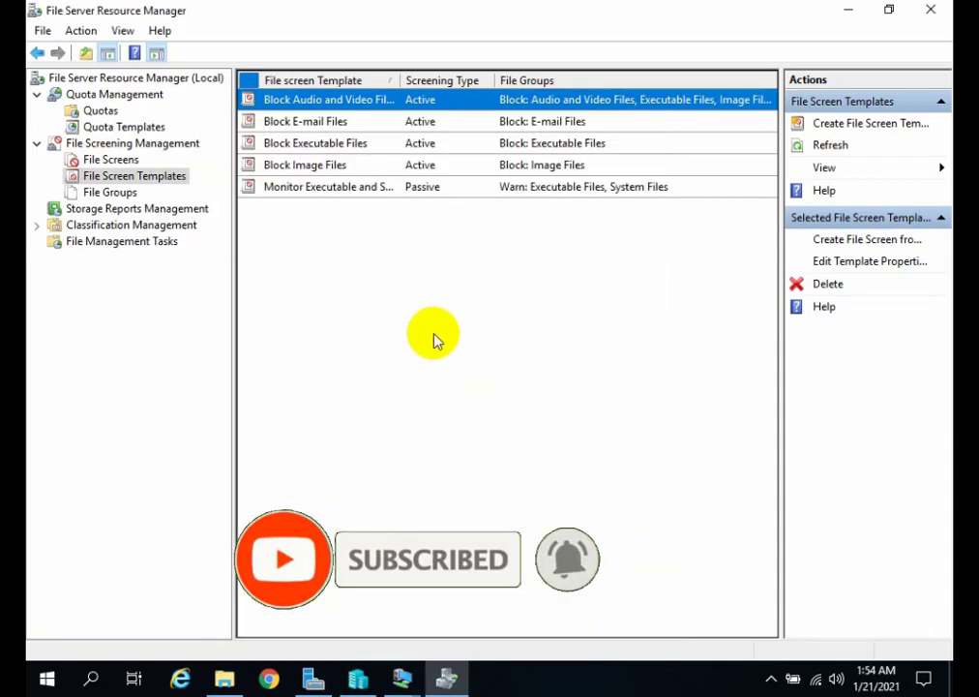
pyautogui.click(332, 121)
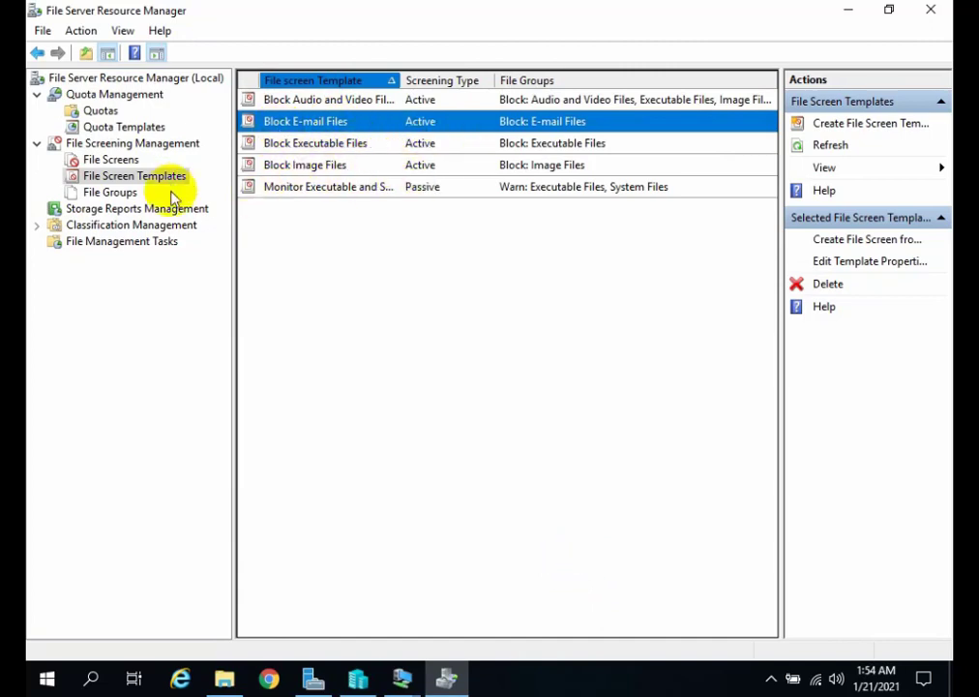
# Start a new file screen that derives its properties from the Block Audio and Video Files template.
pyautogui.click(130, 160)
pyautogui.rightClick(130, 159)
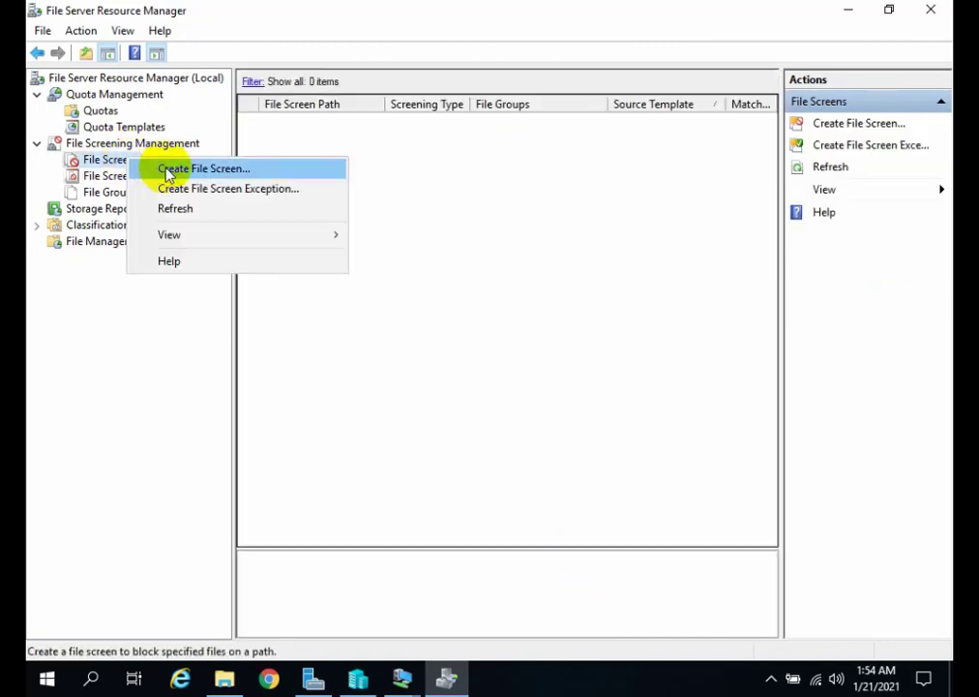
pyautogui.click(168, 168)
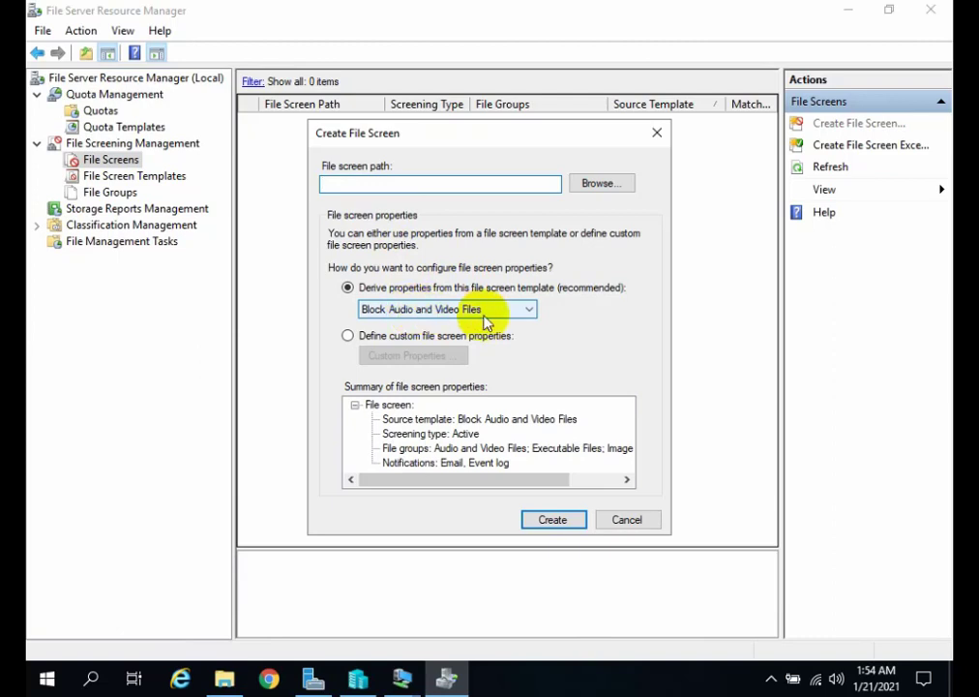
pyautogui.click(483, 317)
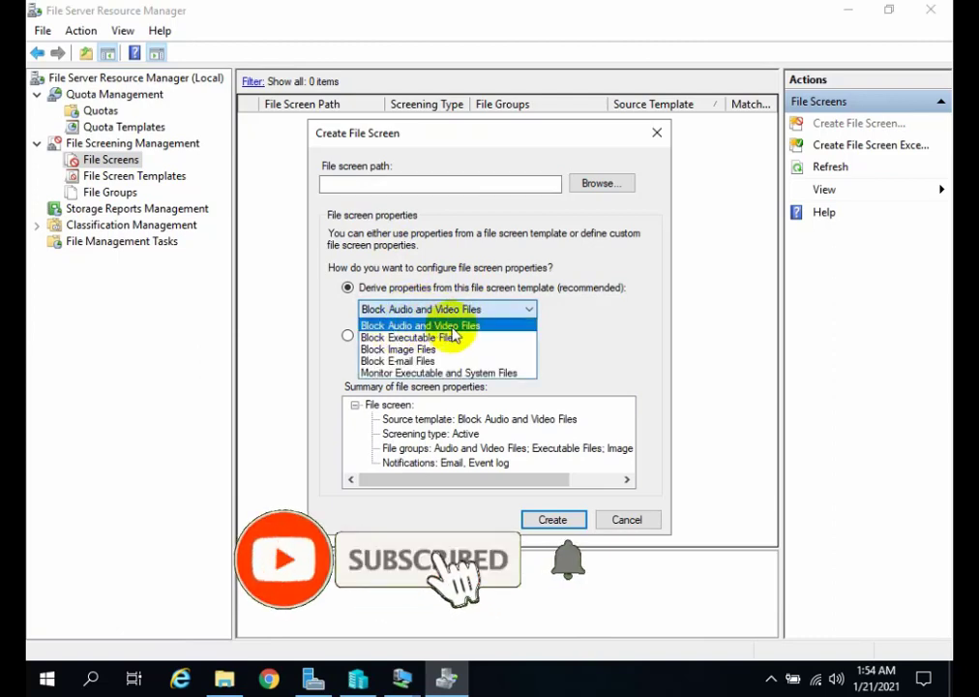
pyautogui.click(467, 326)
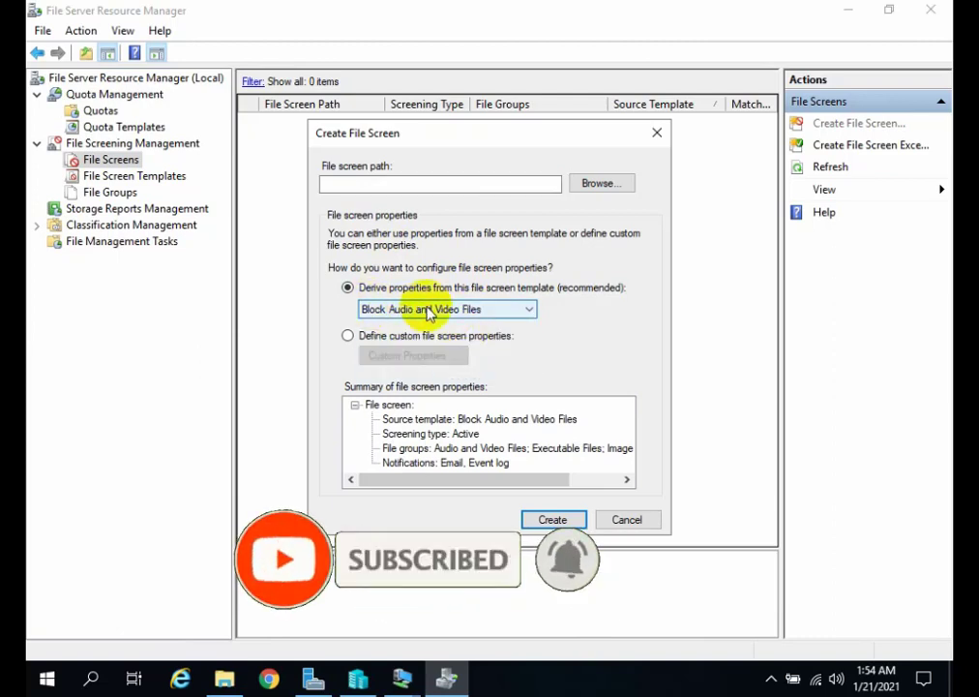
# Set the file screen path to the C:\File Server folder, review the properties summary, and create the file screen.
pyautogui.click(420, 184)
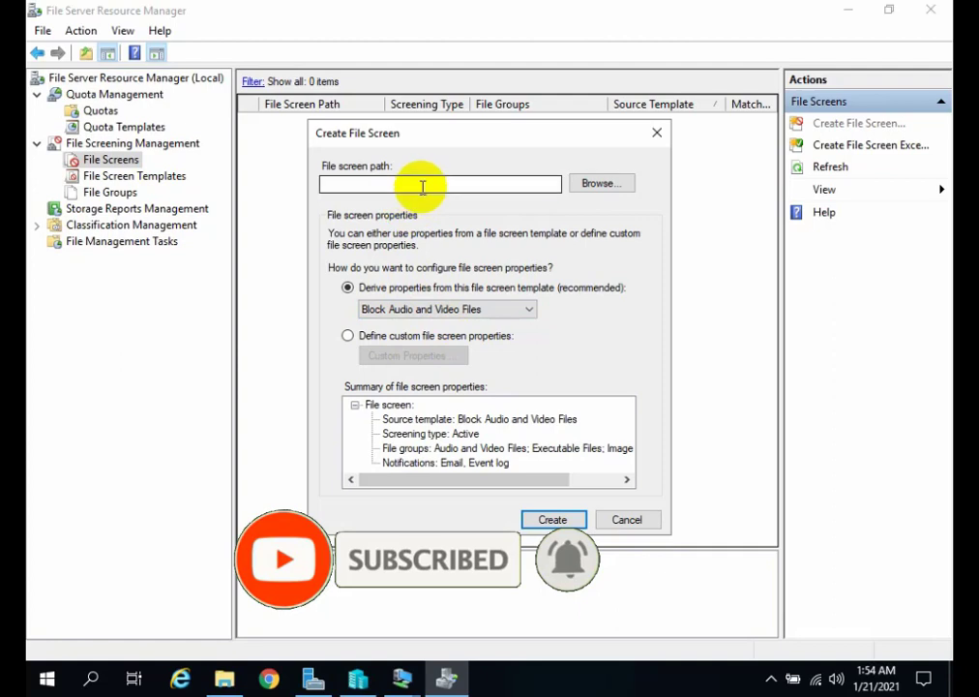
pyautogui.click(594, 187)
pyautogui.scroll(-2, 452, 346)
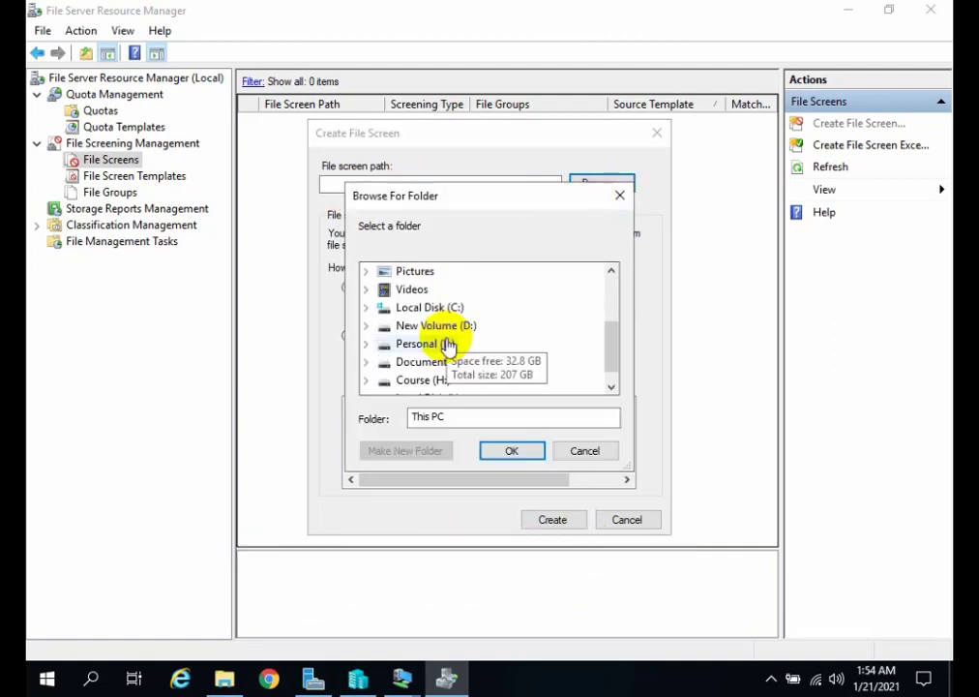
pyautogui.click(431, 309)
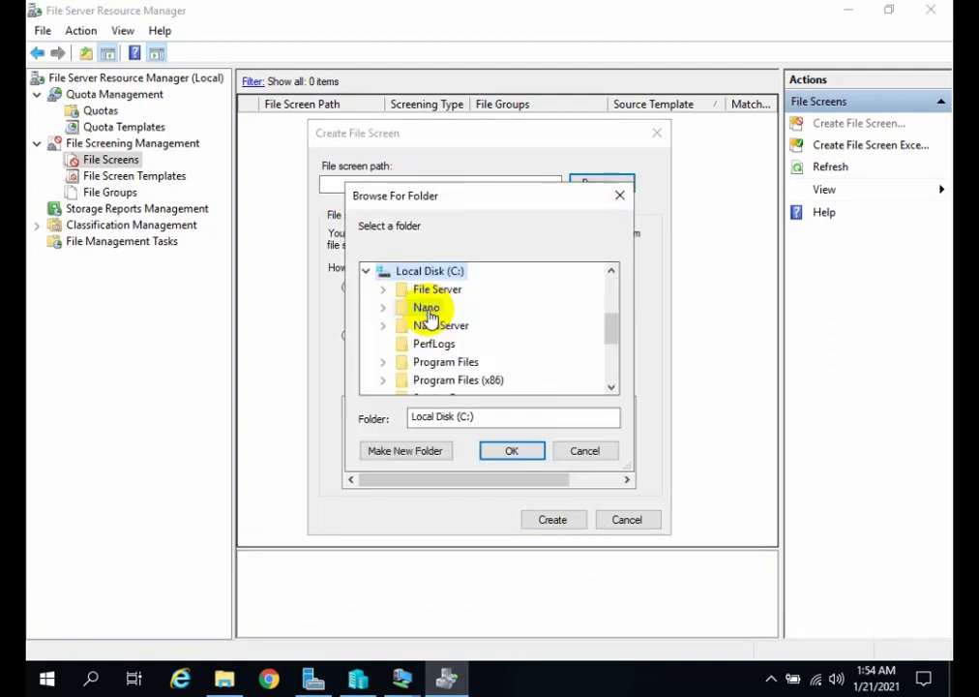
pyautogui.click(429, 288)
pyautogui.scroll(2, 444, 300)
pyautogui.click(513, 452)
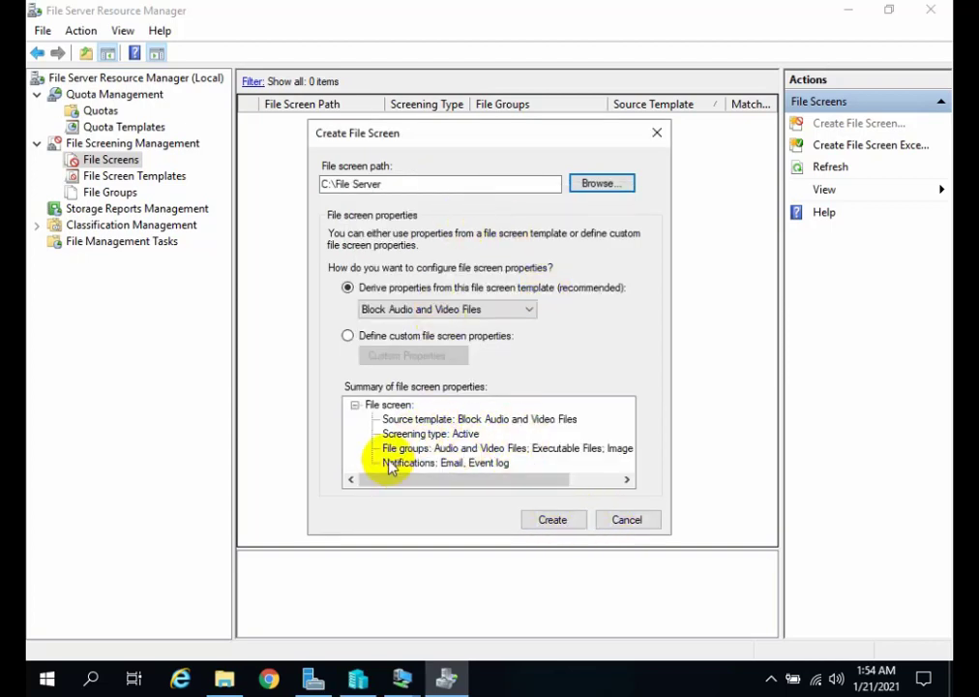
pyautogui.moveTo(476, 480); pyautogui.dragTo(459, 491)
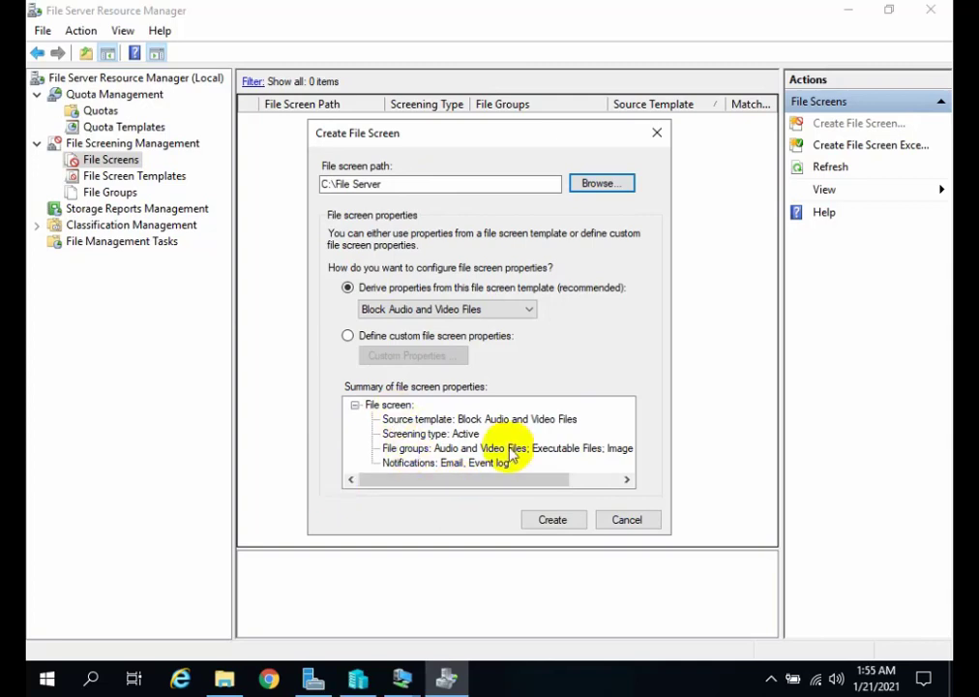
pyautogui.click(552, 520)
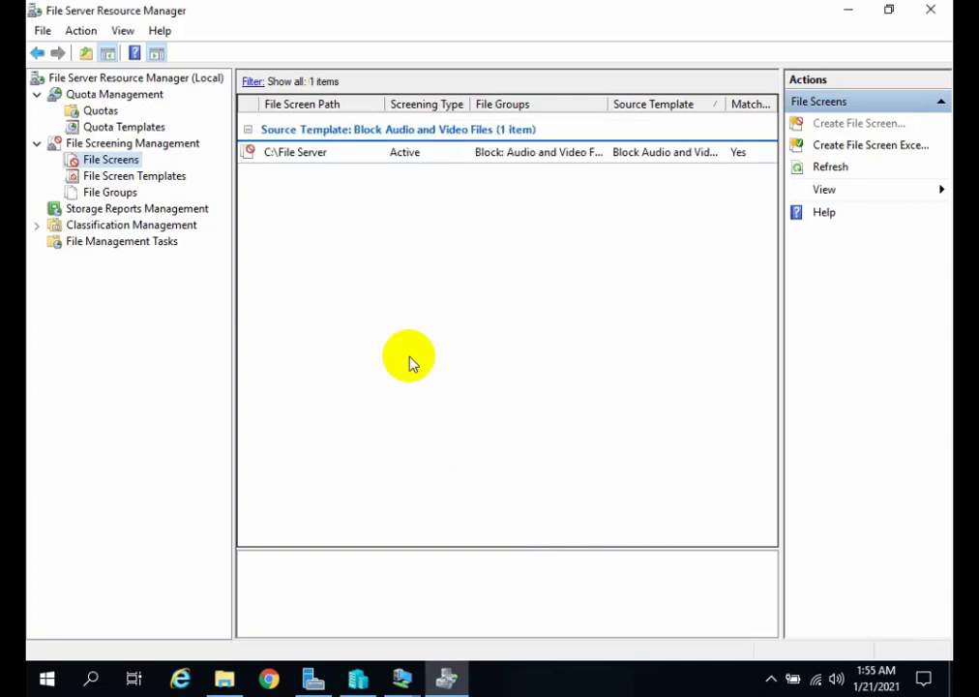
# Check the blocked file groups of the C:\File Server file screen, and switch to the Client-1 virtual machine.
pyautogui.click(295, 152)
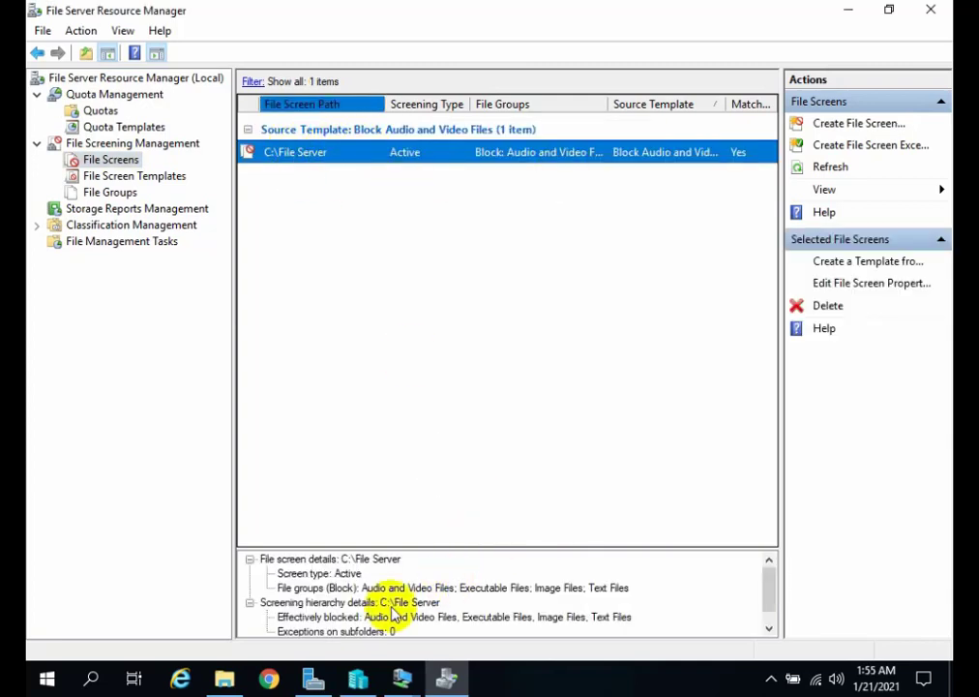
pyautogui.click(401, 678)
pyautogui.click(465, 594)
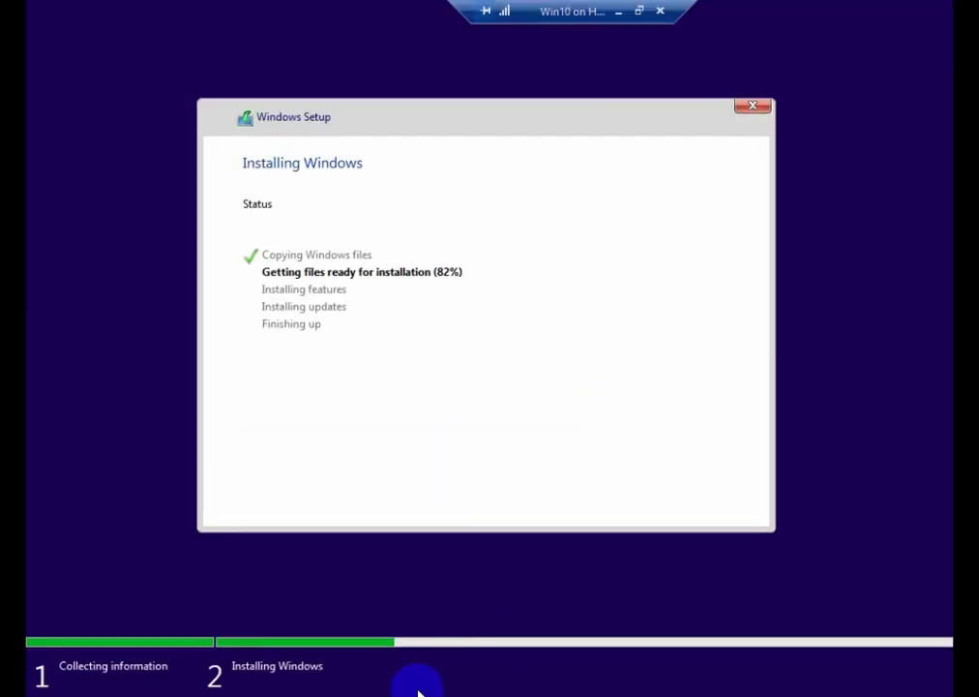
pyautogui.doubleClick(559, 17)
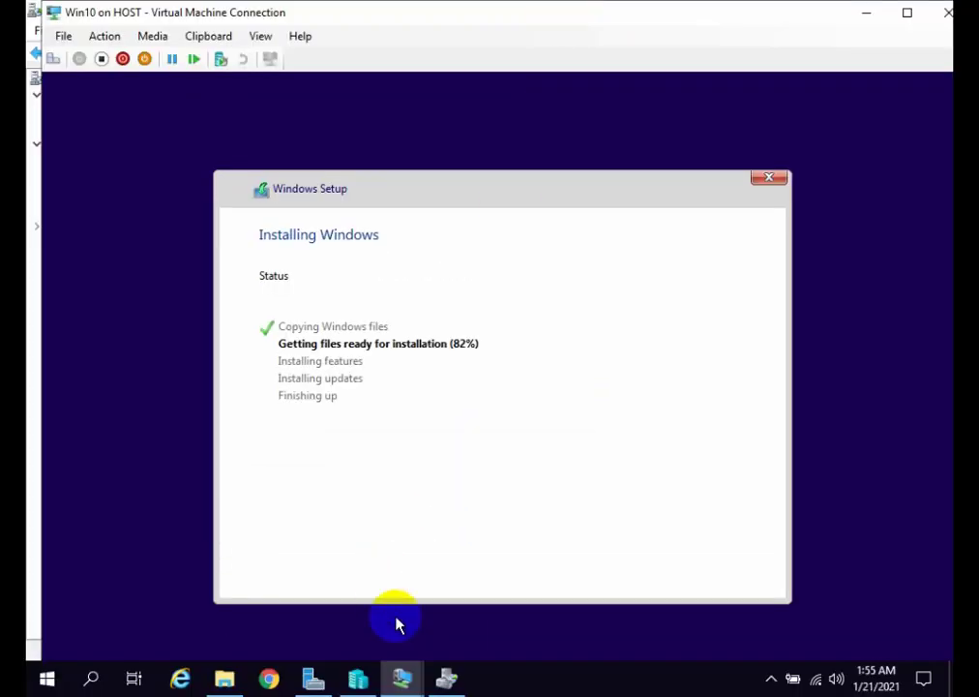
pyautogui.moveTo(404, 674)
pyautogui.click(379, 638)
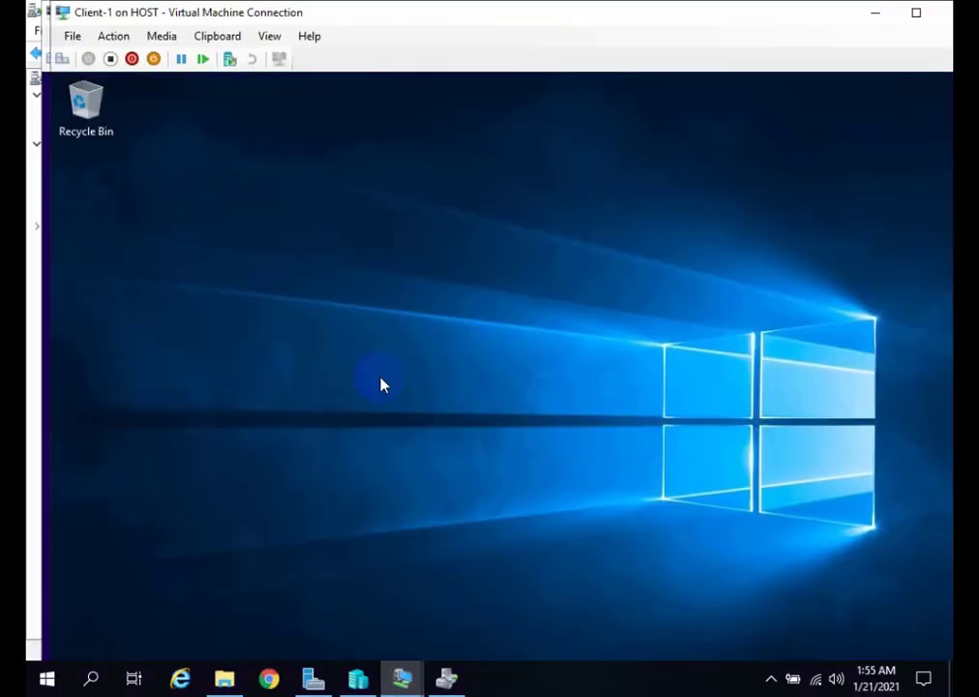
pyautogui.click(135, 60)
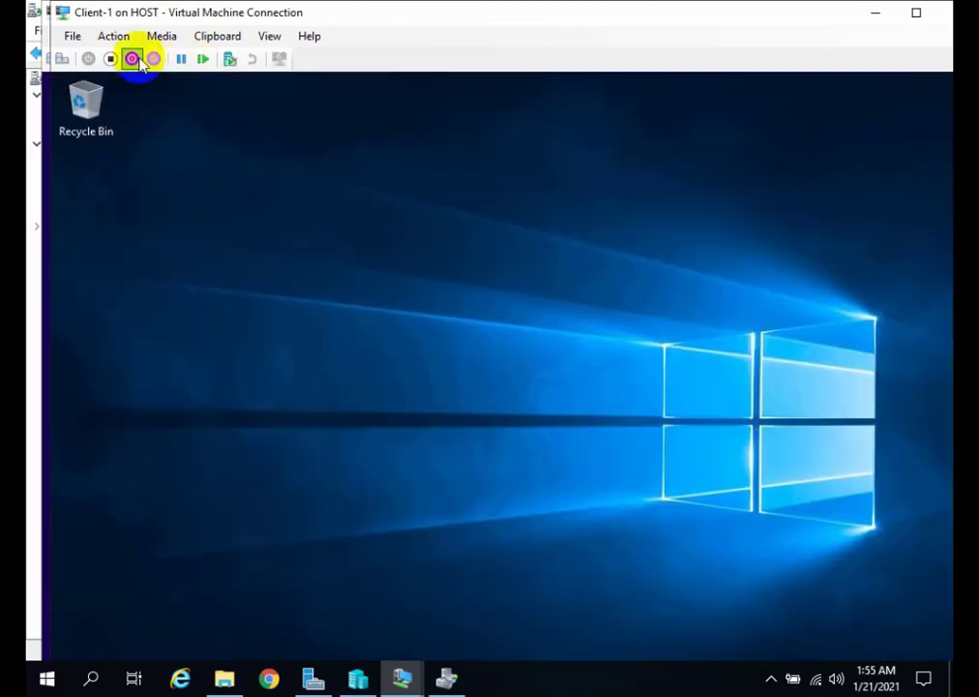
pyautogui.moveTo(177, 19); pyautogui.dragTo(211, 23)
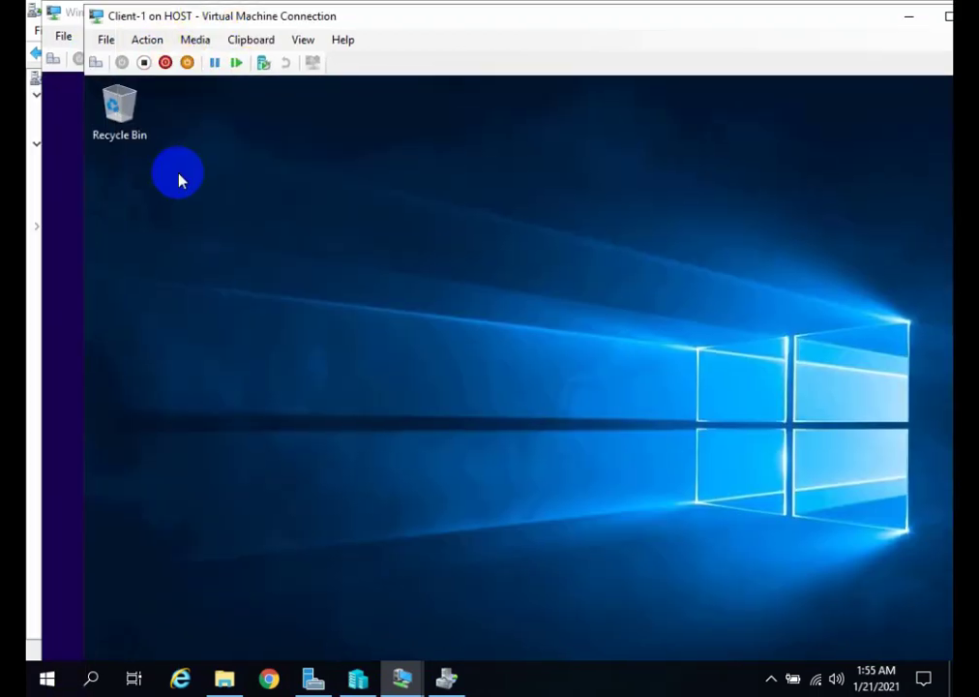
# Connect to \\172.16.1.1 from Client-1 and open the File Server share.
pyautogui.click(228, 677)
pyautogui.click(229, 677)
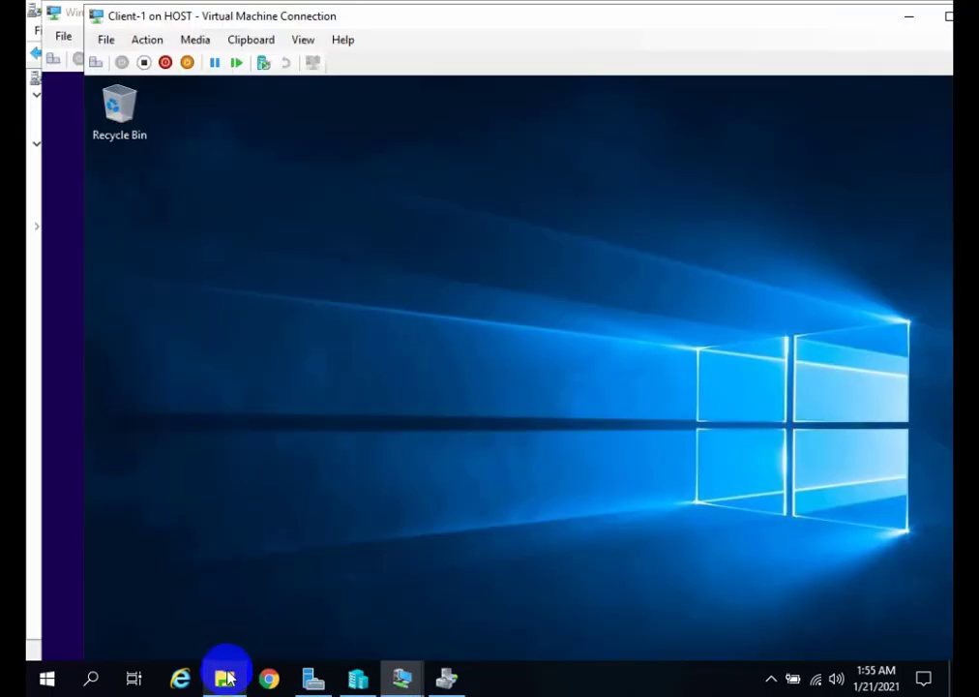
pyautogui.press('super+r')
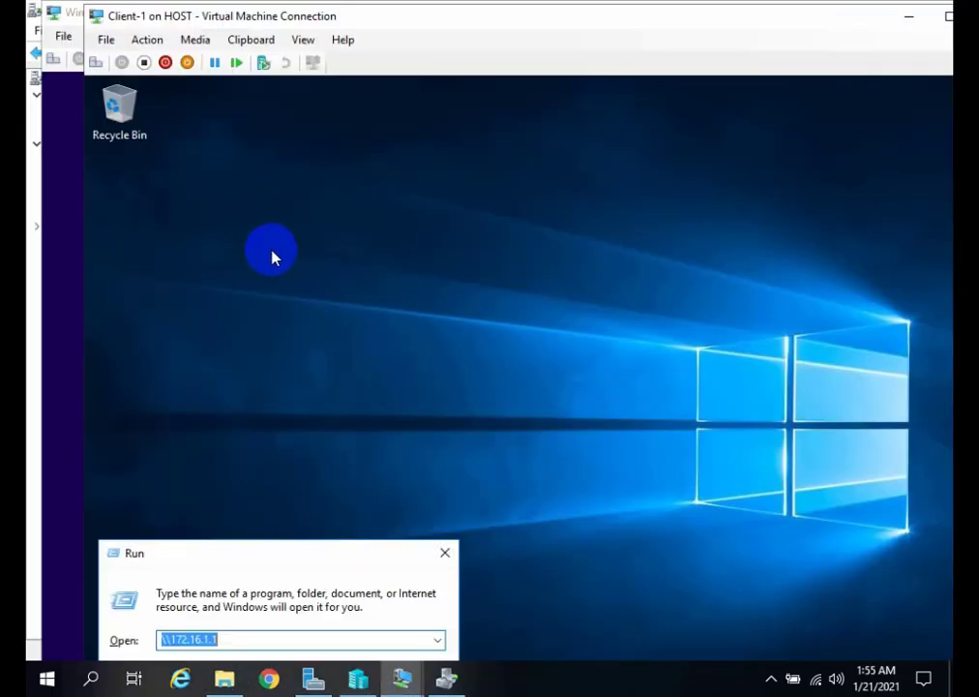
pyautogui.press('Return')
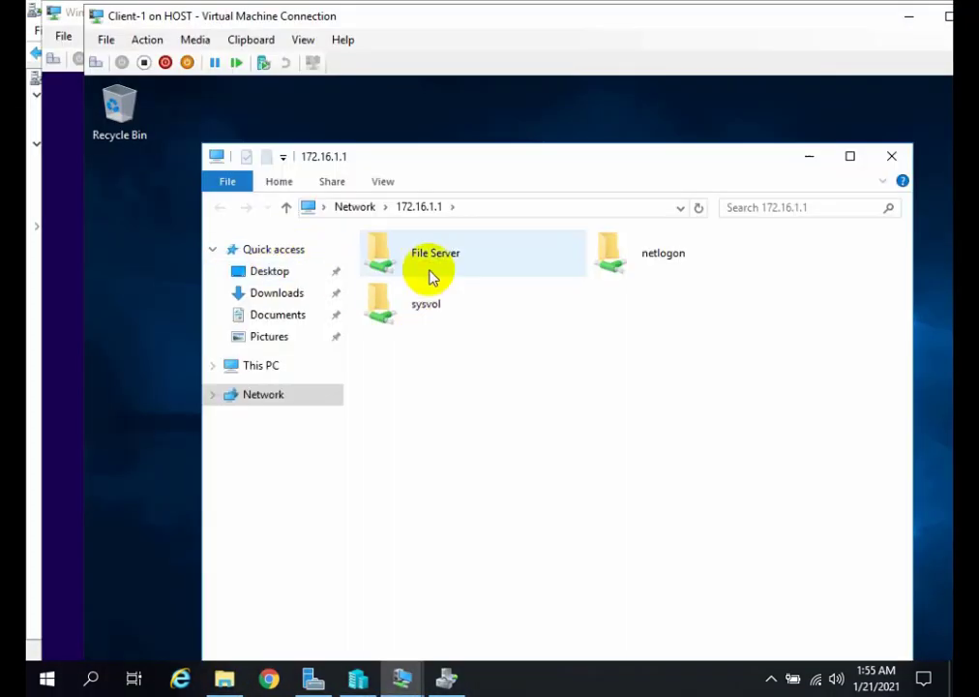
pyautogui.click(430, 268)
pyautogui.doubleClick(430, 268)
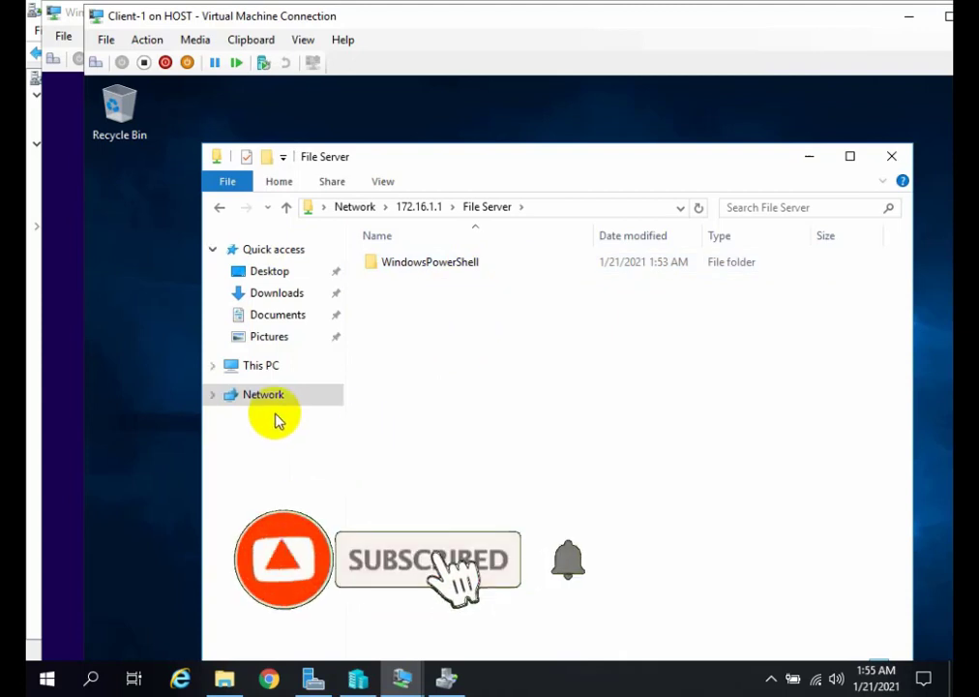
# Open Local Disk (C:) of Client-1 in a second File Explorer window.
pyautogui.press('super+e')
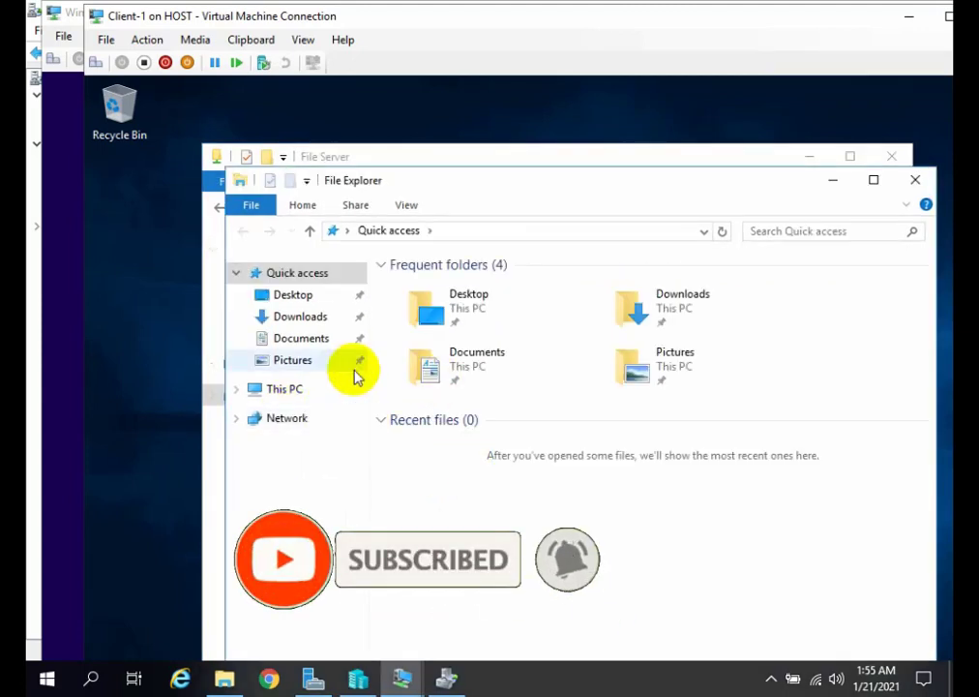
pyautogui.click(293, 393)
pyautogui.moveTo(419, 189); pyautogui.dragTo(343, 153)
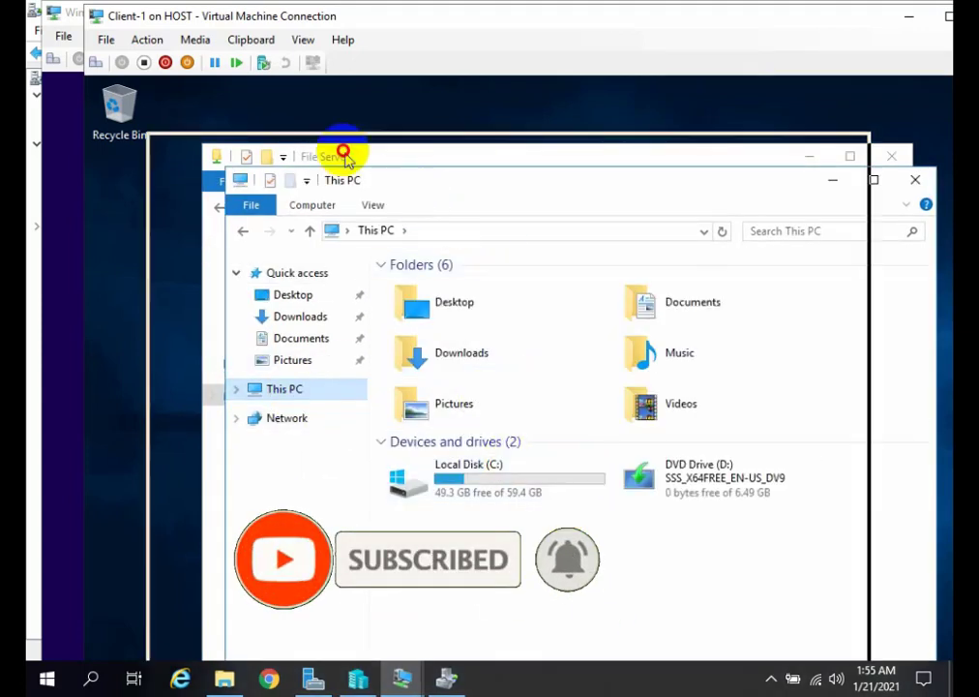
pyautogui.doubleClick(443, 459)
pyautogui.rightClick(384, 443)
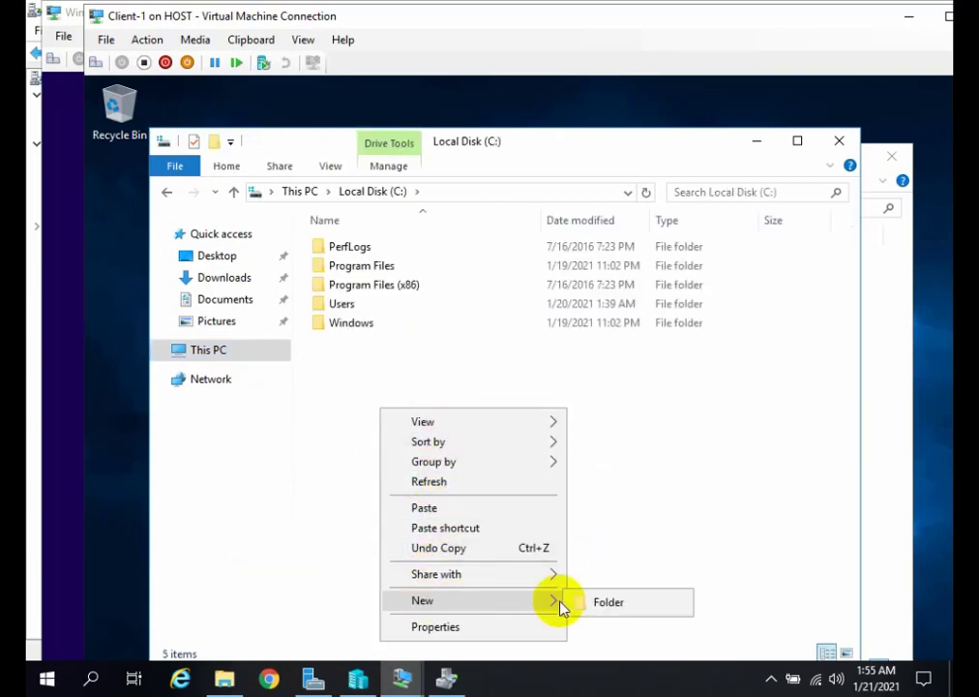
pyautogui.click(600, 516)
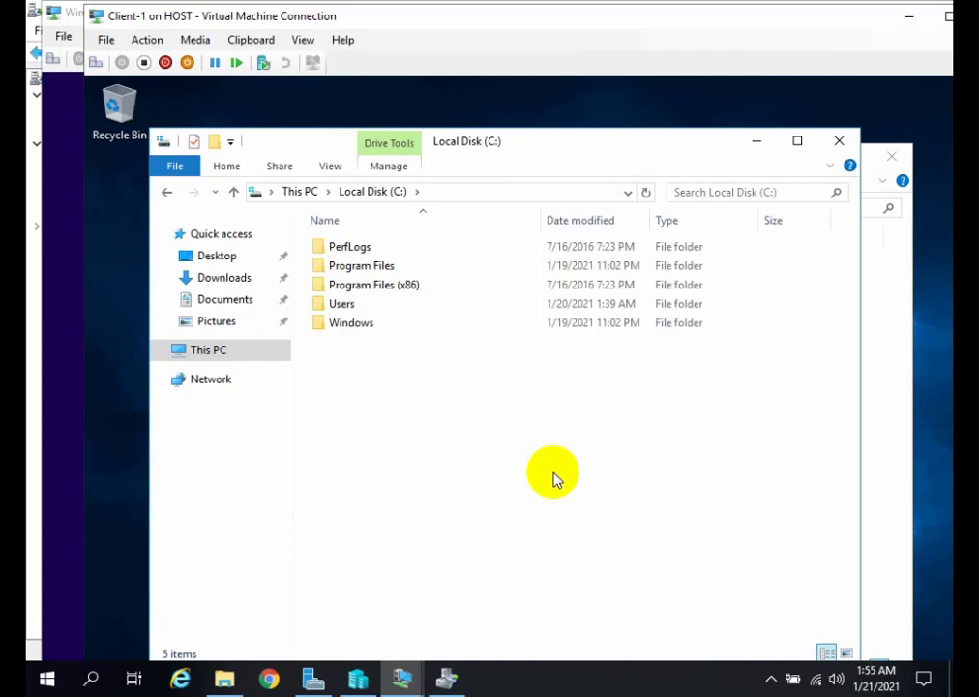
pyautogui.rightClick(357, 358)
pyautogui.click(361, 323)
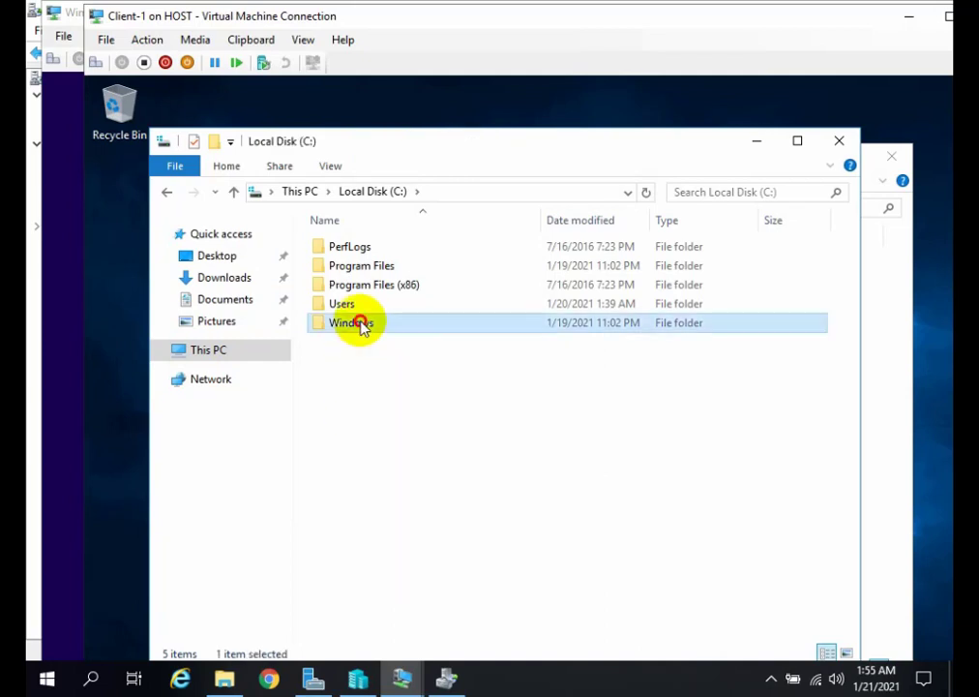
pyautogui.doubleClick(361, 323)
pyautogui.click(231, 190)
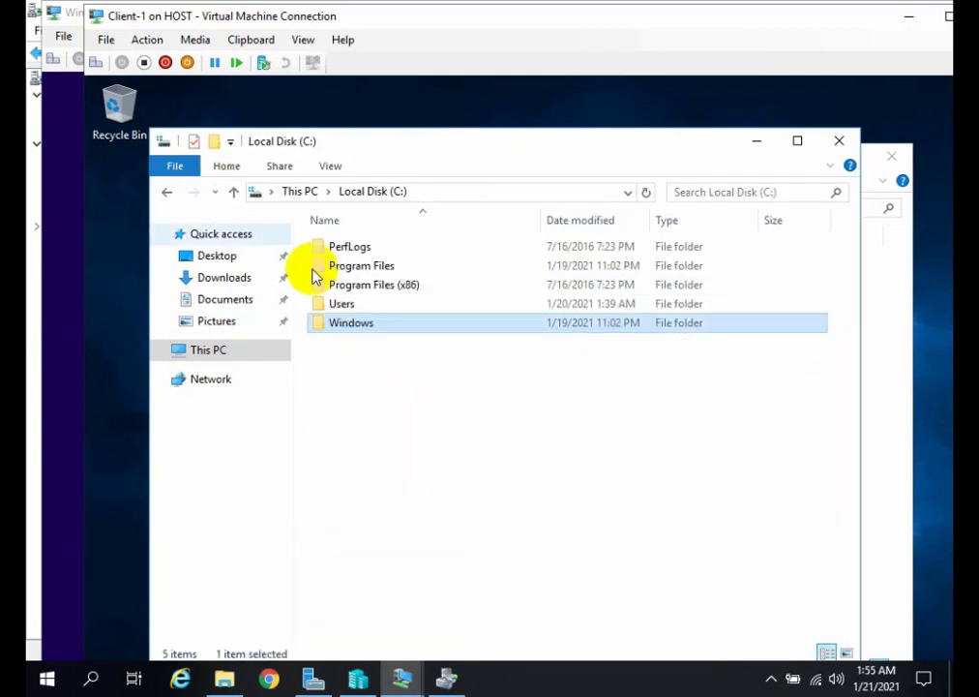
# Create a folder with the default name New folder on Local Disk (C:) and open it.
pyautogui.click(388, 372)
pyautogui.rightClick(390, 366)
pyautogui.moveTo(465, 557)
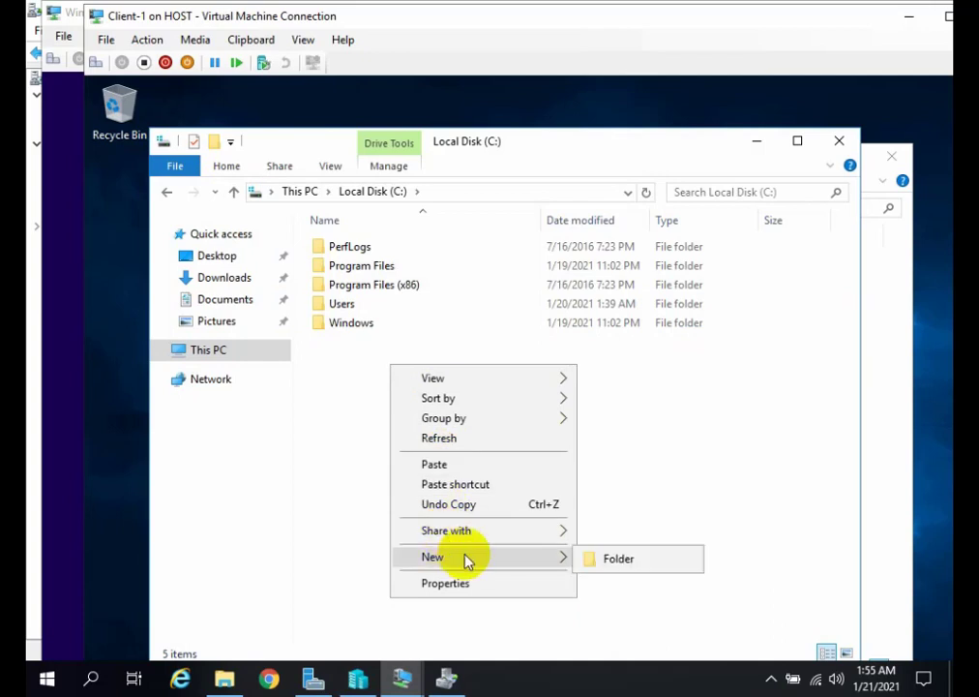
pyautogui.click(590, 568)
pyautogui.click(382, 387)
pyautogui.click(363, 339)
pyautogui.doubleClick(363, 339)
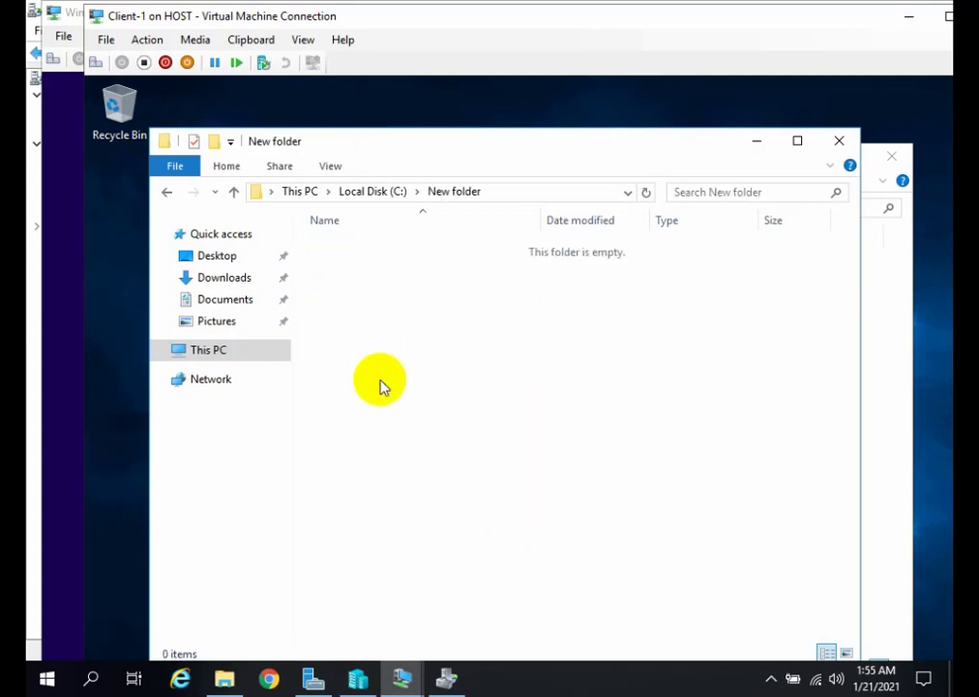
# Create two text documents with their default names inside New folder.
pyautogui.rightClick(381, 380)
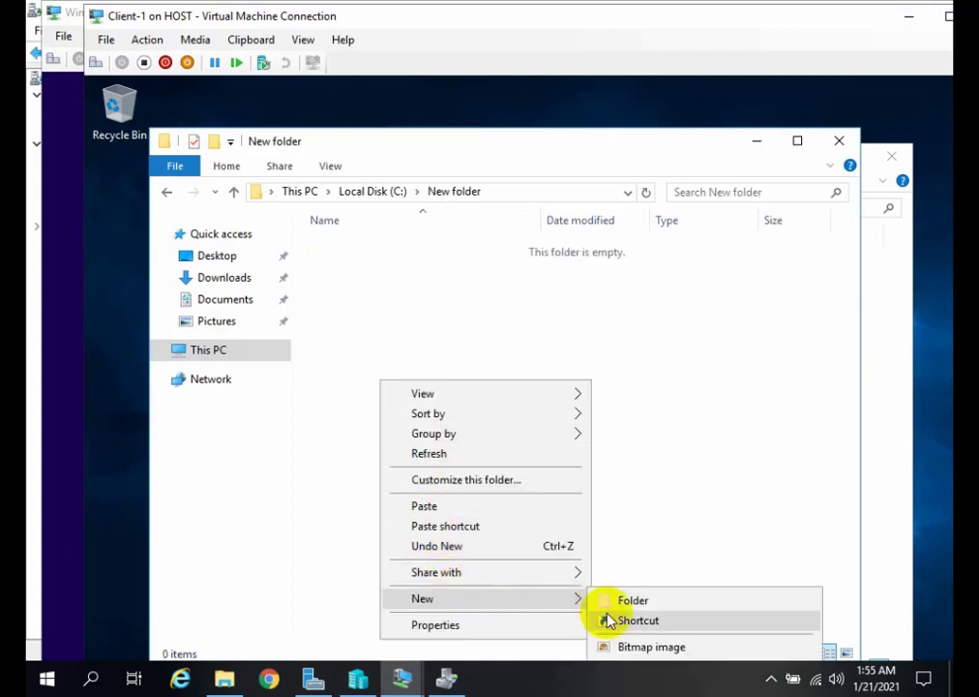
pyautogui.rightClick(365, 293)
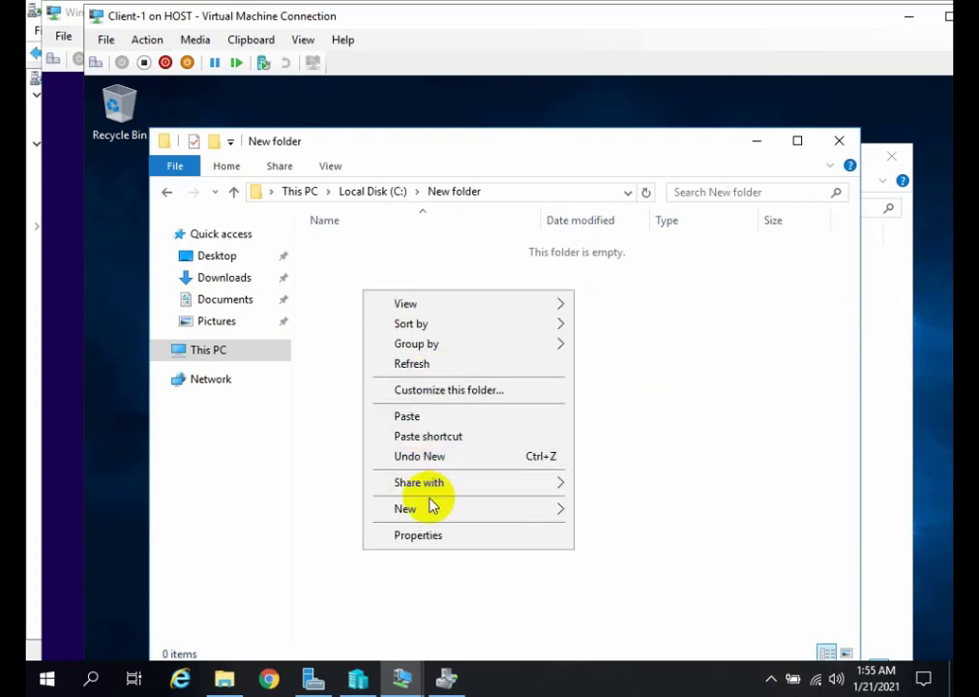
pyautogui.moveTo(430, 509)
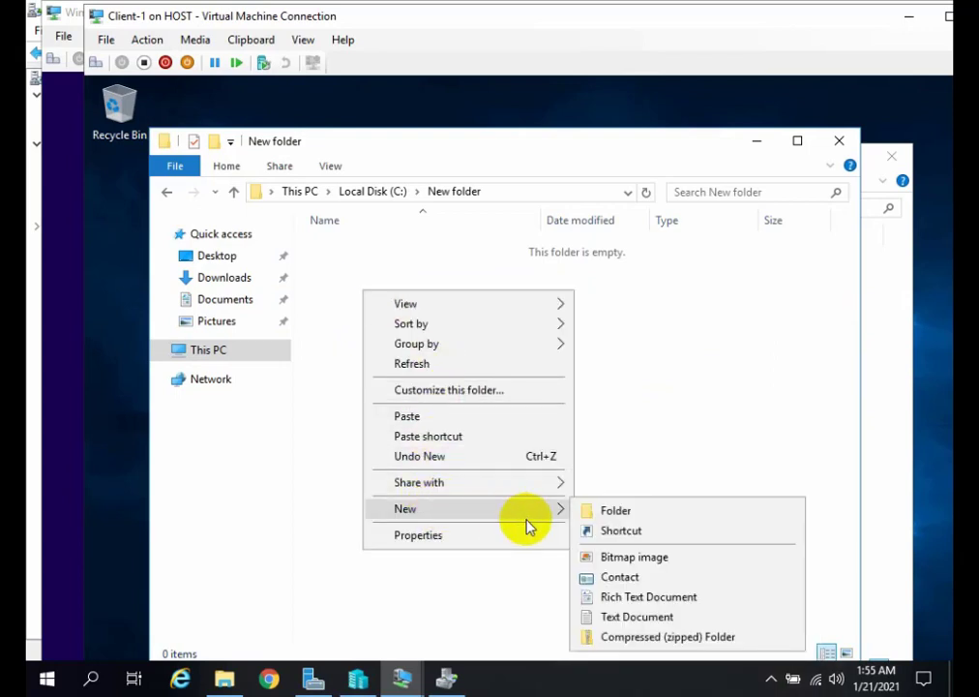
pyautogui.click(627, 616)
pyautogui.click(322, 300)
pyautogui.rightClick(322, 300)
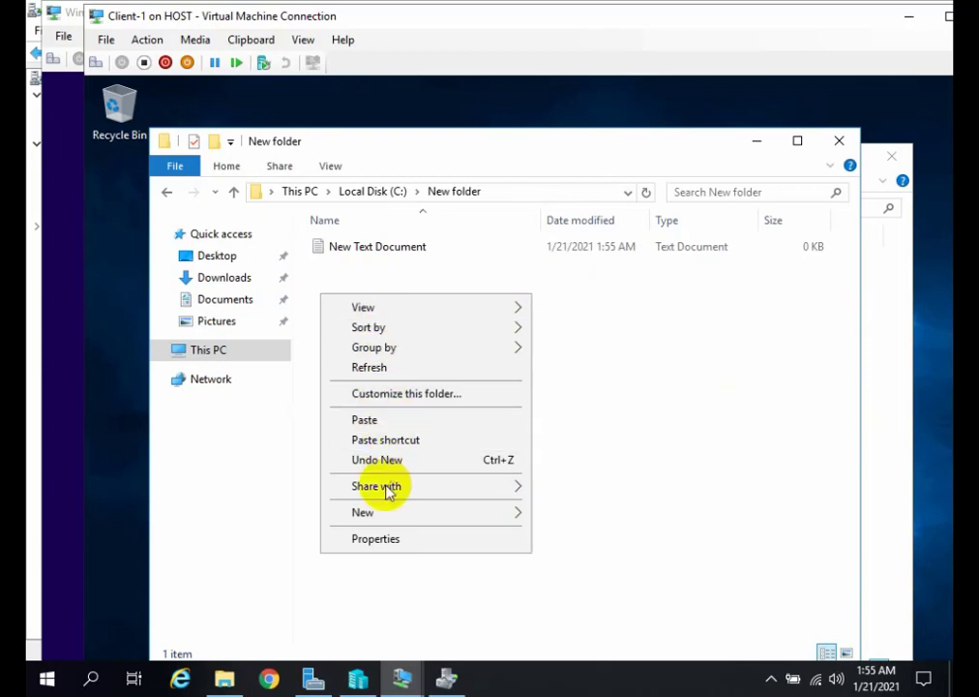
pyautogui.moveTo(387, 520)
pyautogui.click(605, 620)
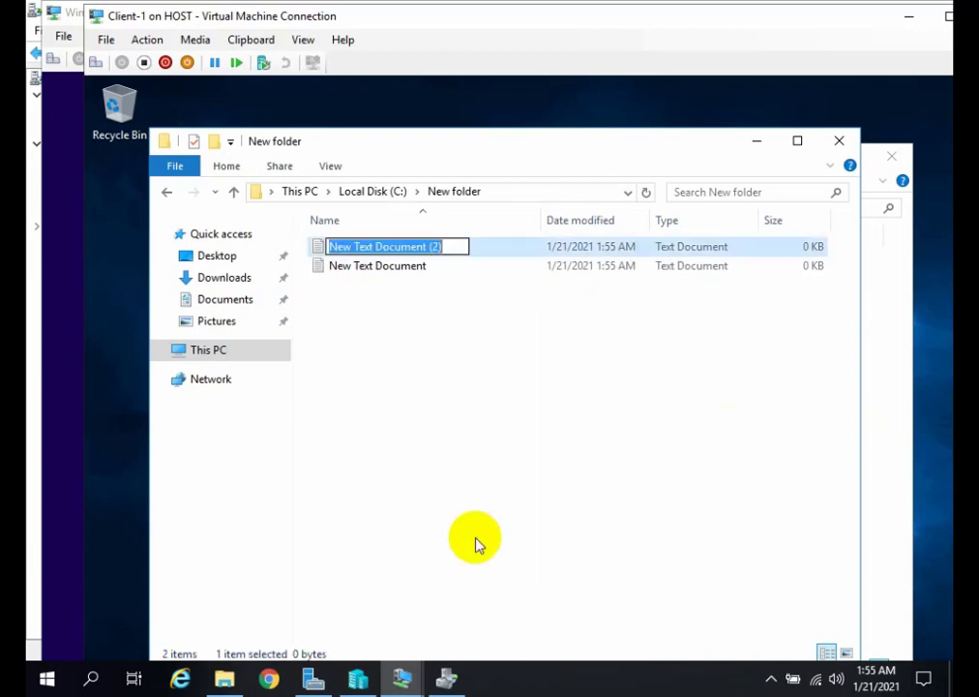
pyautogui.click(378, 354)
# Add a bitmap image with its default name to New folder.
pyautogui.rightClick(364, 335)
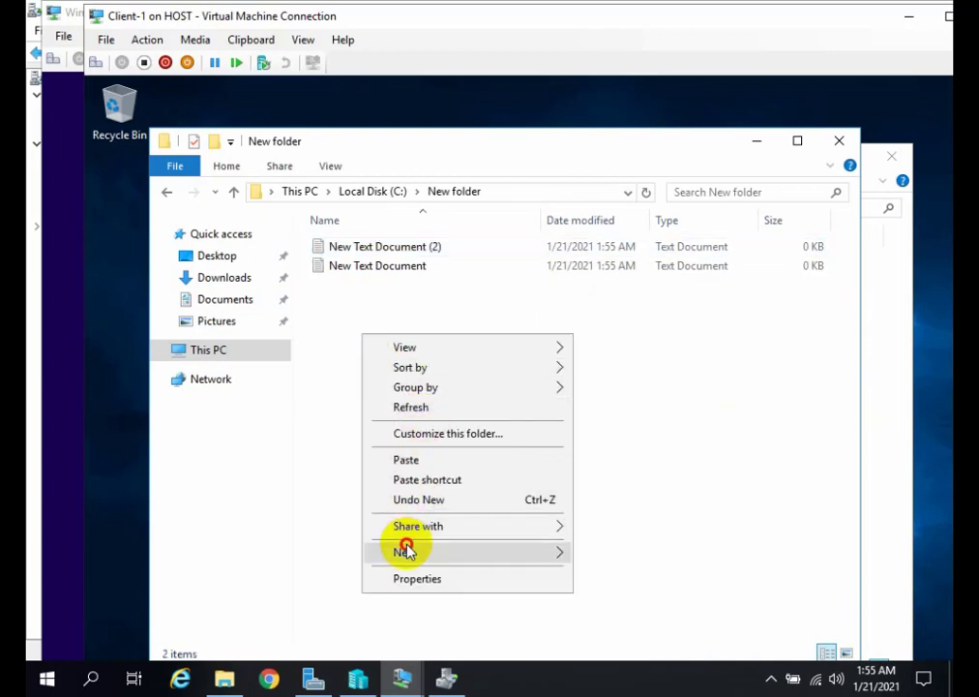
pyautogui.moveTo(525, 555)
pyautogui.click(633, 600)
pyautogui.click(497, 479)
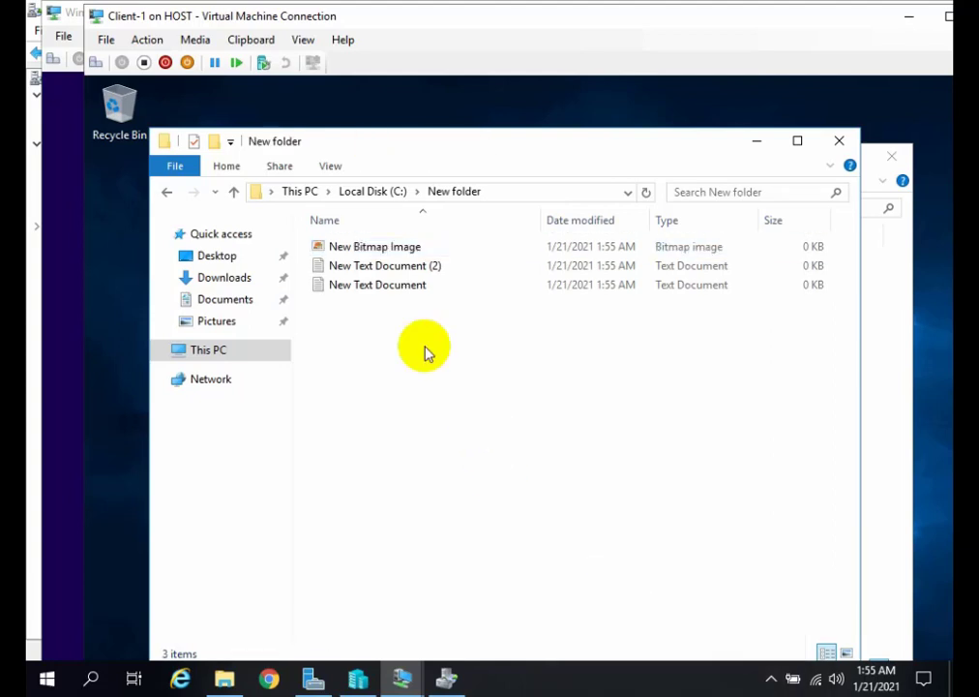
# Enter gehwrheth in New Text Document (2), save it as the batch file ss.bat in New folder, and close Notepad.
pyautogui.click(422, 267)
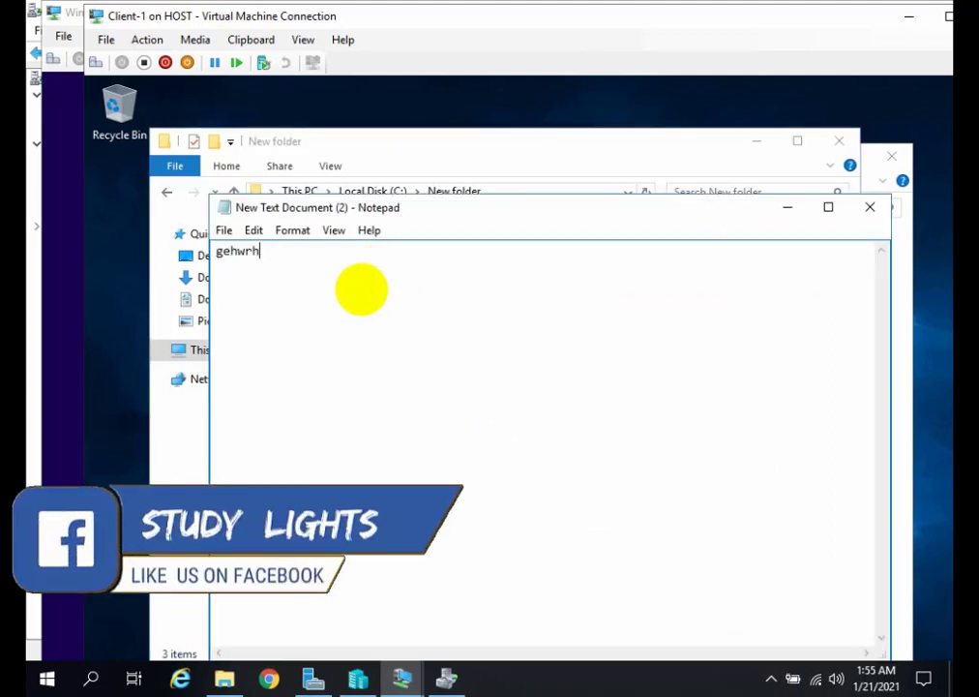
pyautogui.click(253, 231)
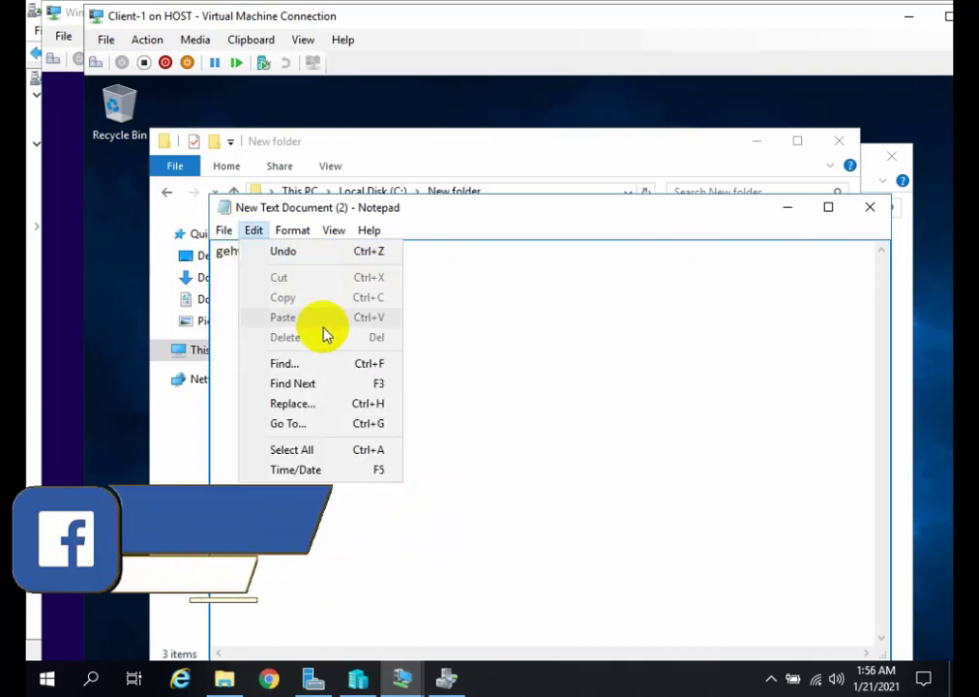
pyautogui.moveTo(224, 230)
pyautogui.click(293, 316)
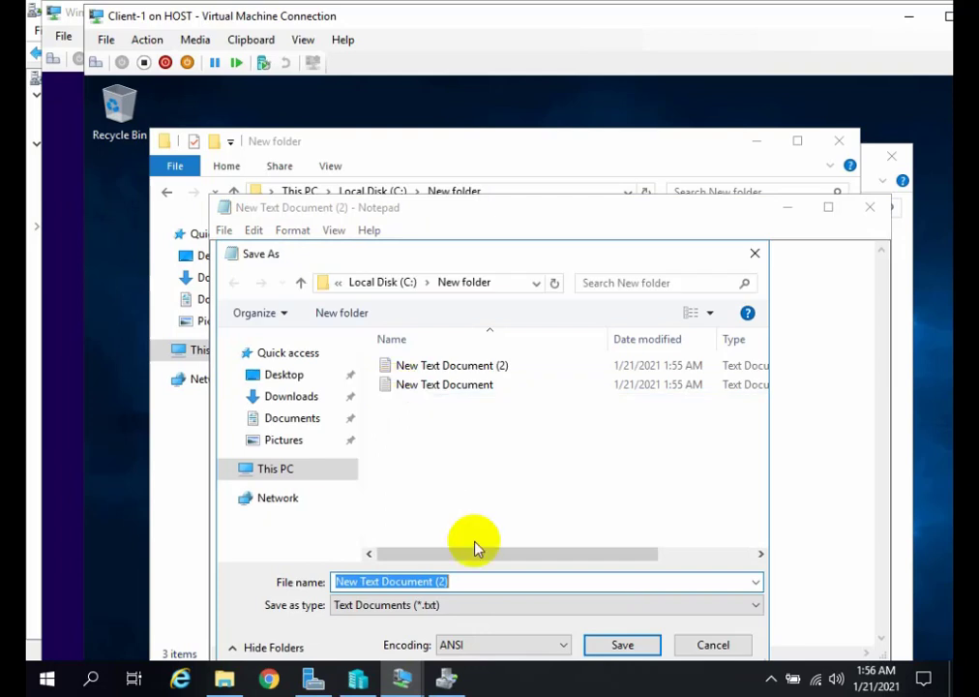
pyautogui.write('a')
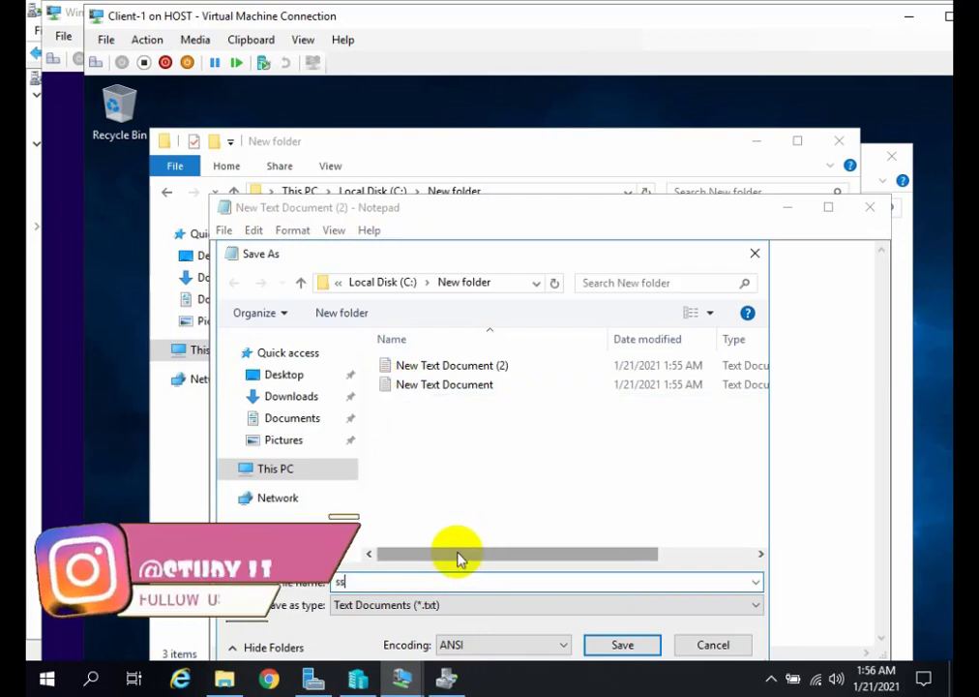
pyautogui.write('.bat')
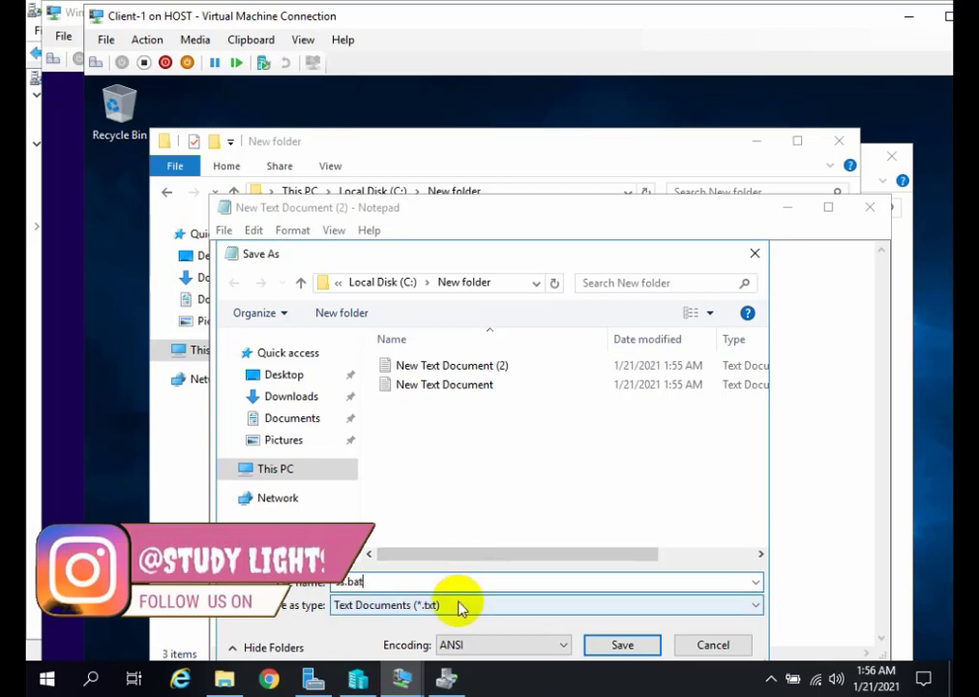
pyautogui.click(459, 606)
pyautogui.click(393, 637)
pyautogui.click(622, 644)
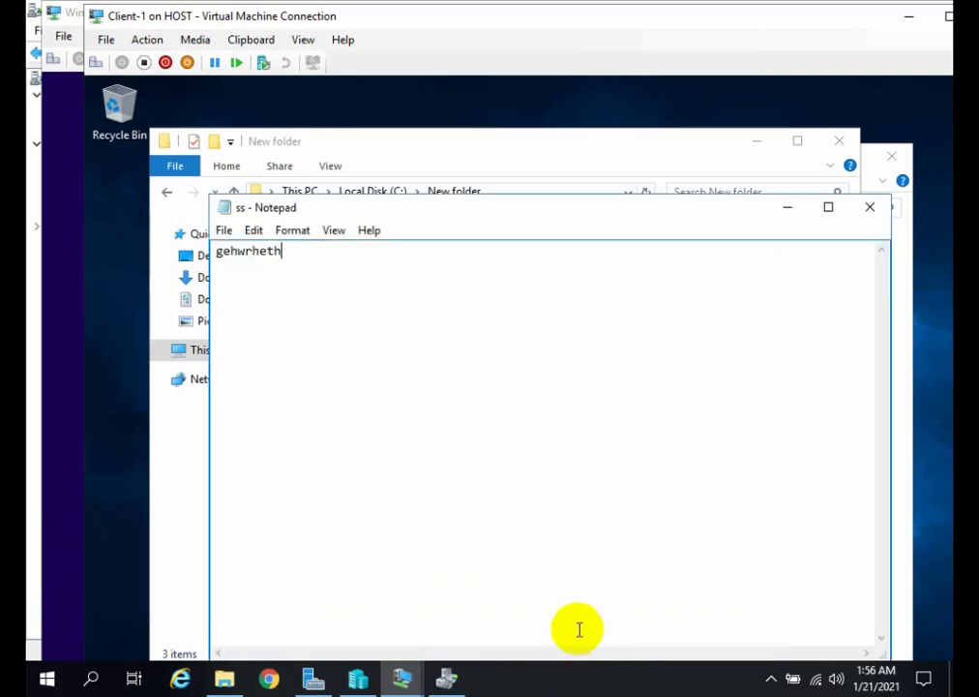
pyautogui.click(872, 213)
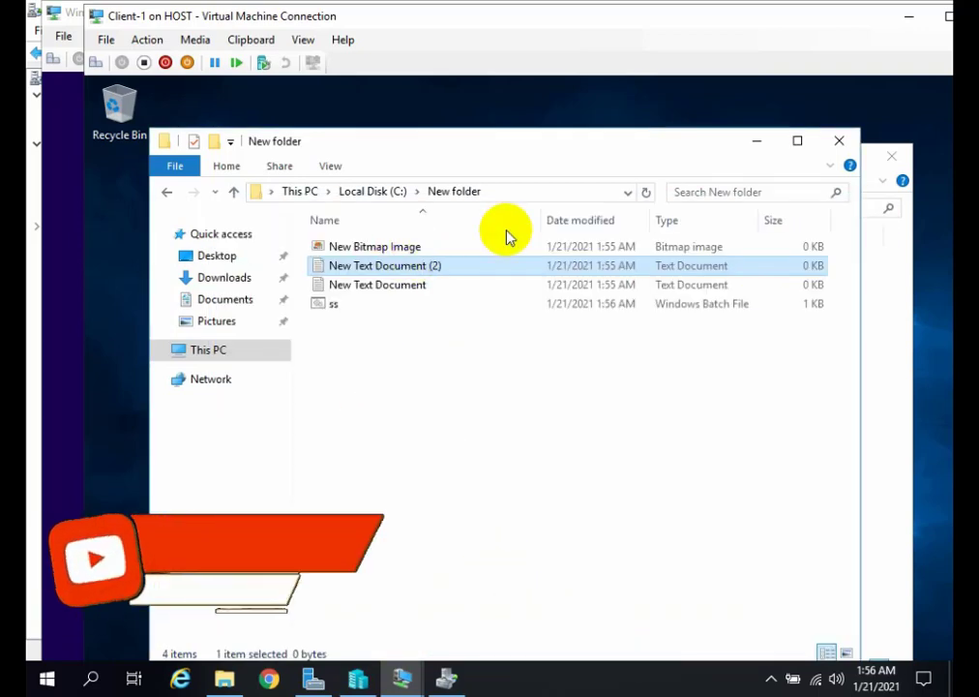
# Copy New folder from Local Disk (C:) and paste it into the File Server share.
pyautogui.click(236, 193)
pyautogui.rightClick(344, 247)
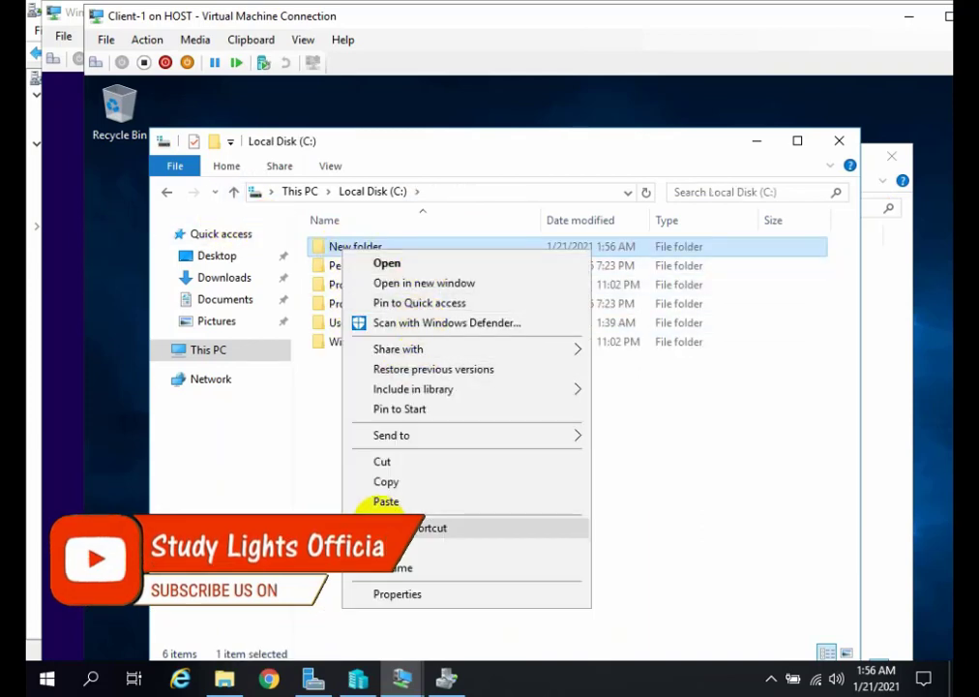
pyautogui.click(387, 481)
pyautogui.click(757, 142)
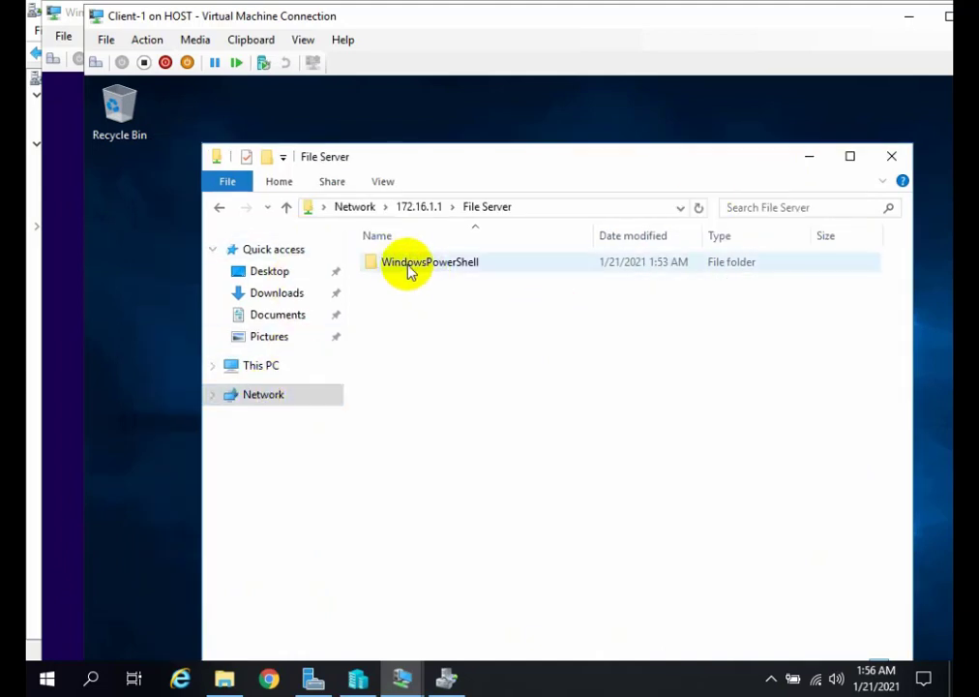
pyautogui.rightClick(458, 339)
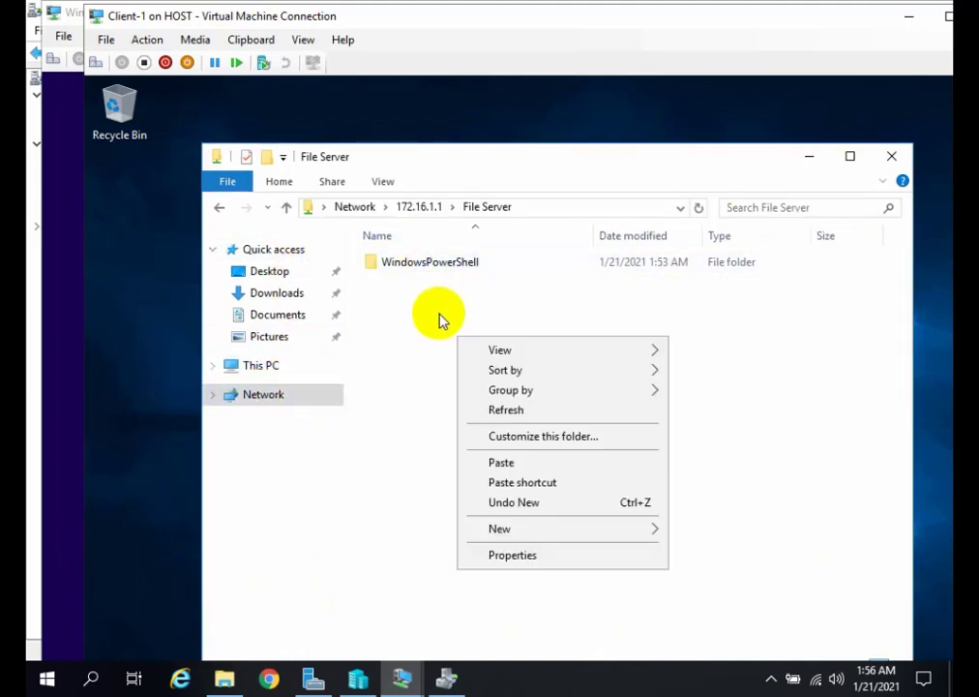
pyautogui.click(507, 463)
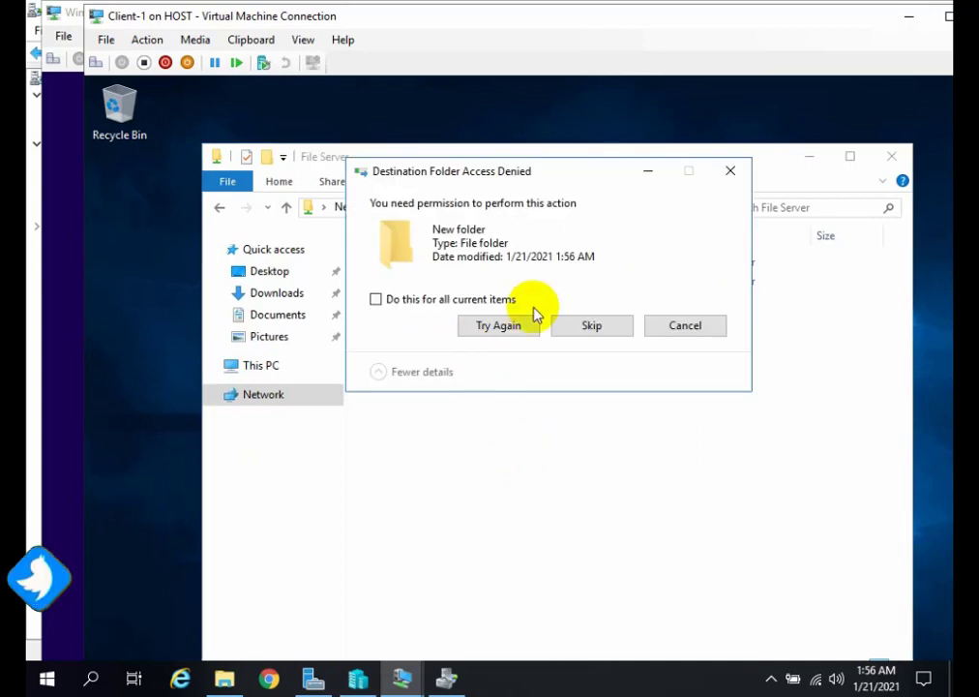
# Retry the denied items of the copy, dismiss the rest, and check the contents of the copied New folder in File Server.
pyautogui.click(493, 326)
pyautogui.click(468, 325)
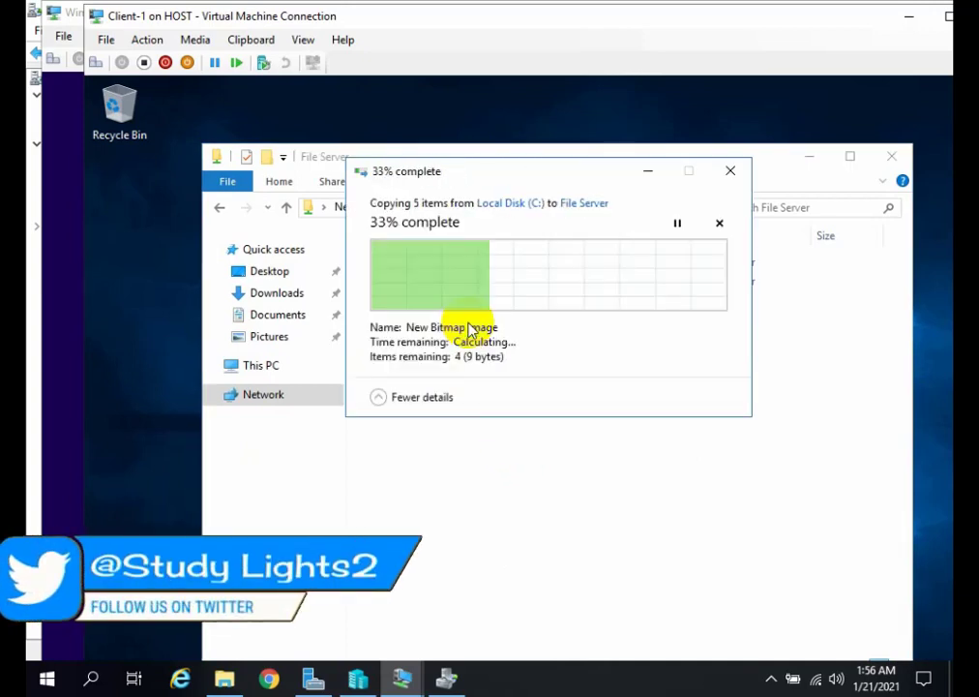
pyautogui.click(596, 338)
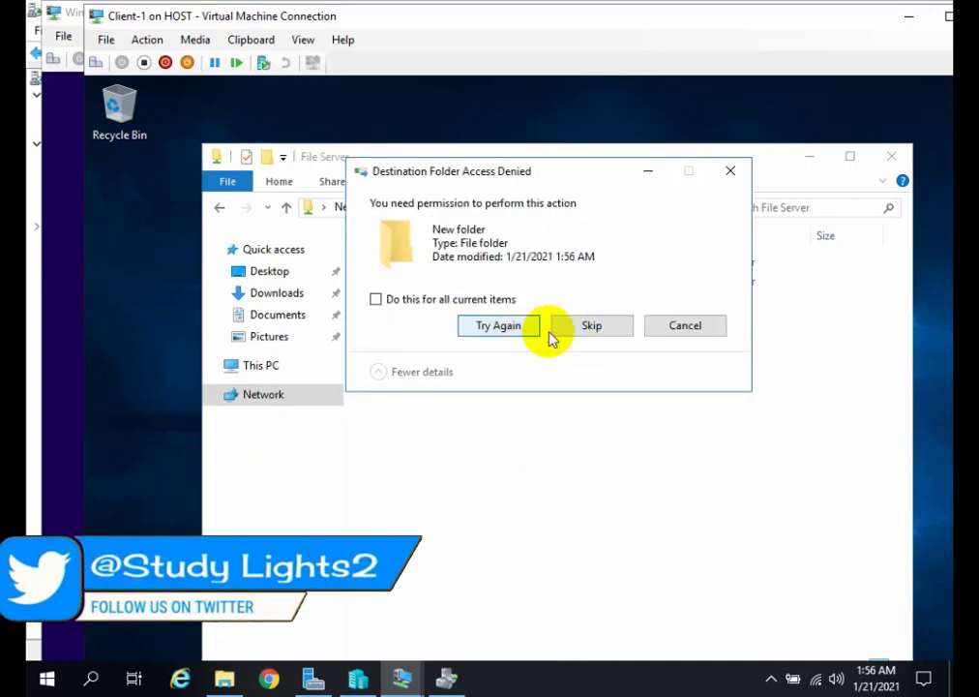
pyautogui.click(468, 322)
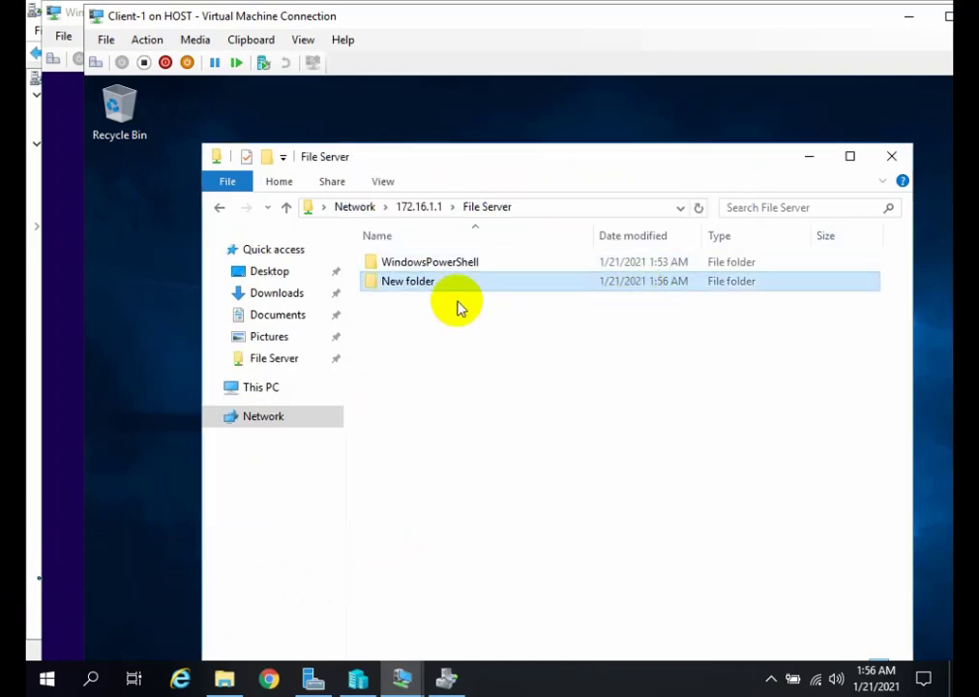
pyautogui.doubleClick(436, 290)
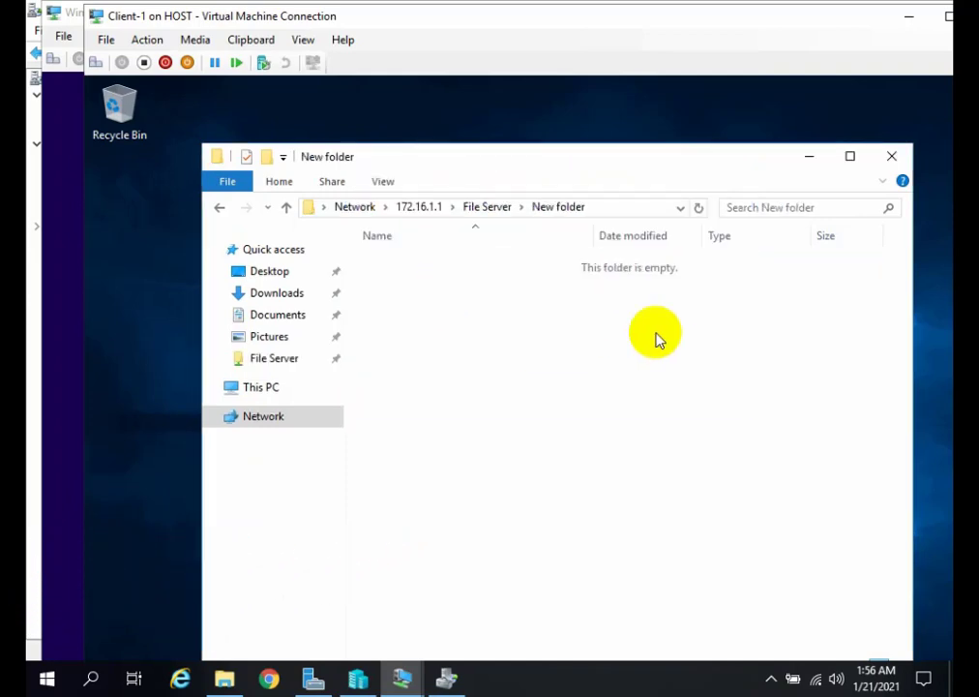
pyautogui.click(288, 209)
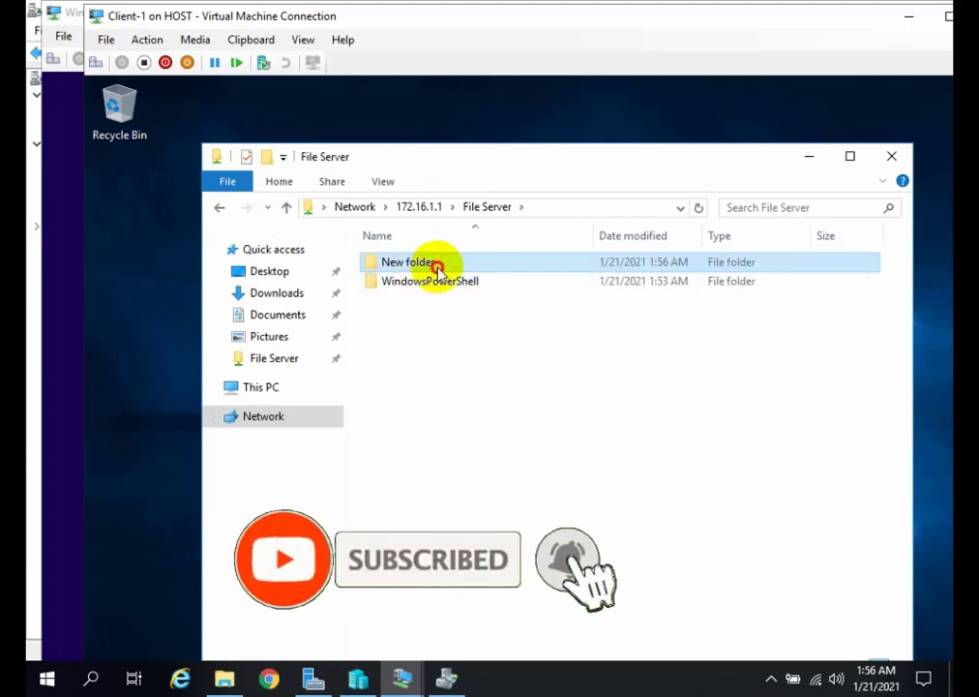
# Try to create a text document inside New folder on the File Server share.
pyautogui.doubleClick(437, 267)
pyautogui.rightClick(444, 301)
pyautogui.moveTo(532, 473)
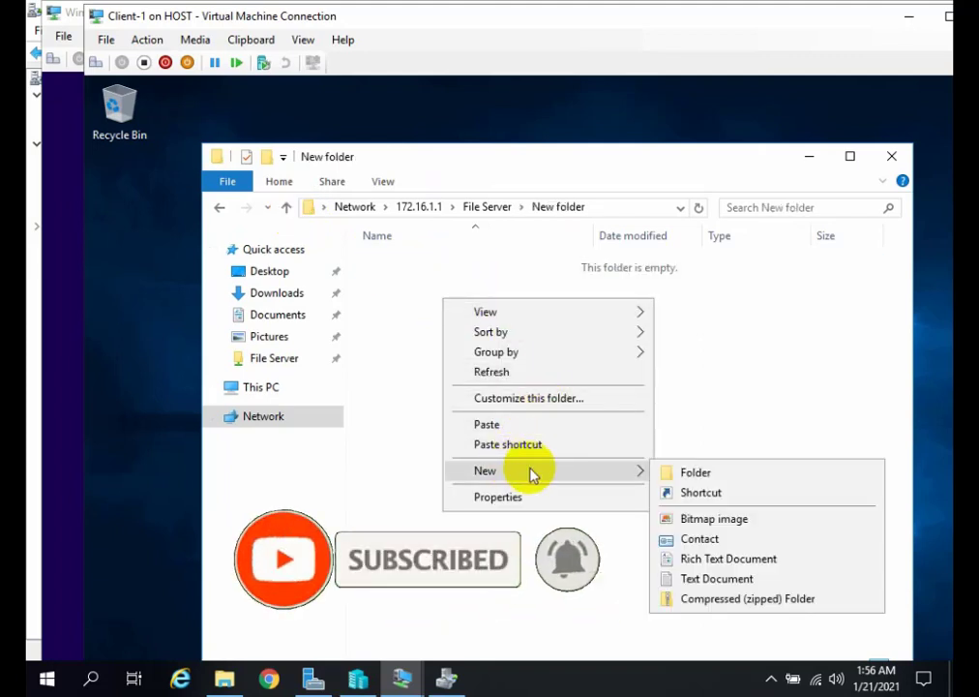
pyautogui.click(682, 561)
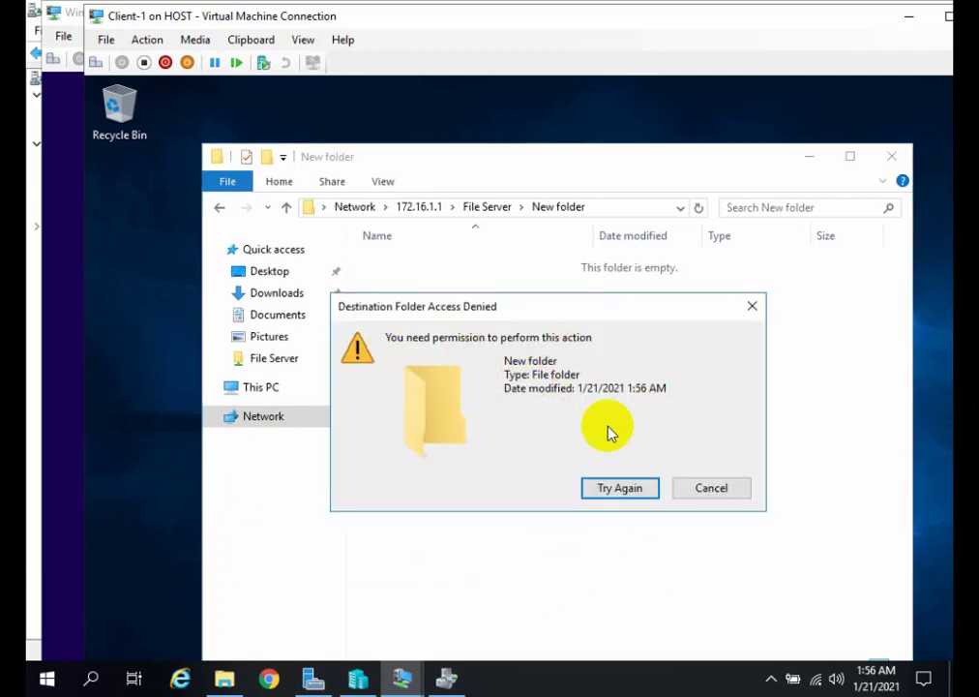
pyautogui.click(746, 308)
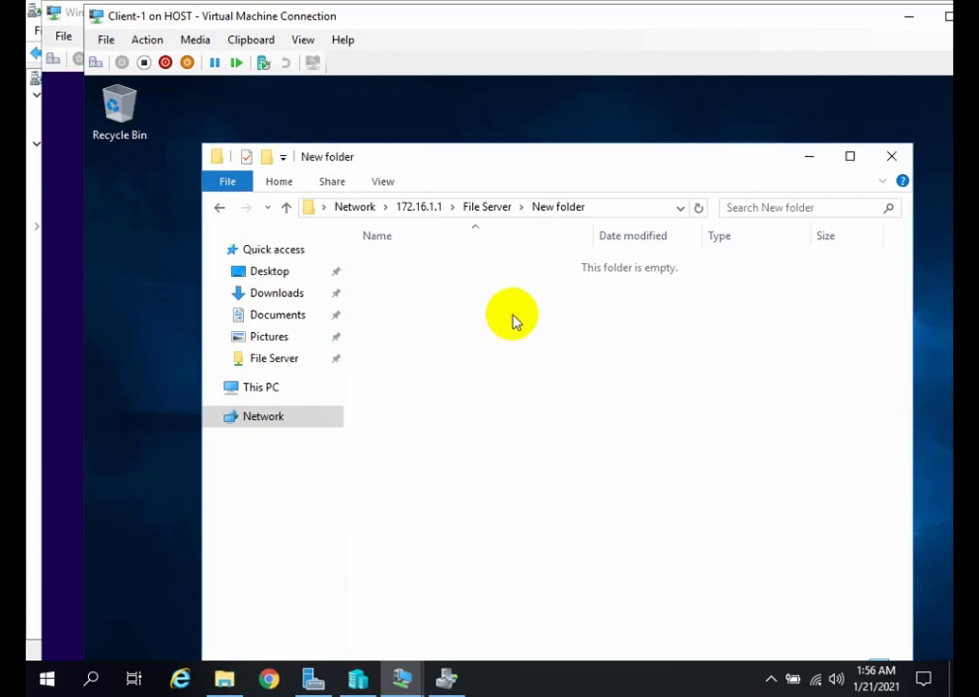
# Try to create a bitmap image inside New folder on the share, and close the folder window.
pyautogui.rightClick(510, 314)
pyautogui.moveTo(725, 498)
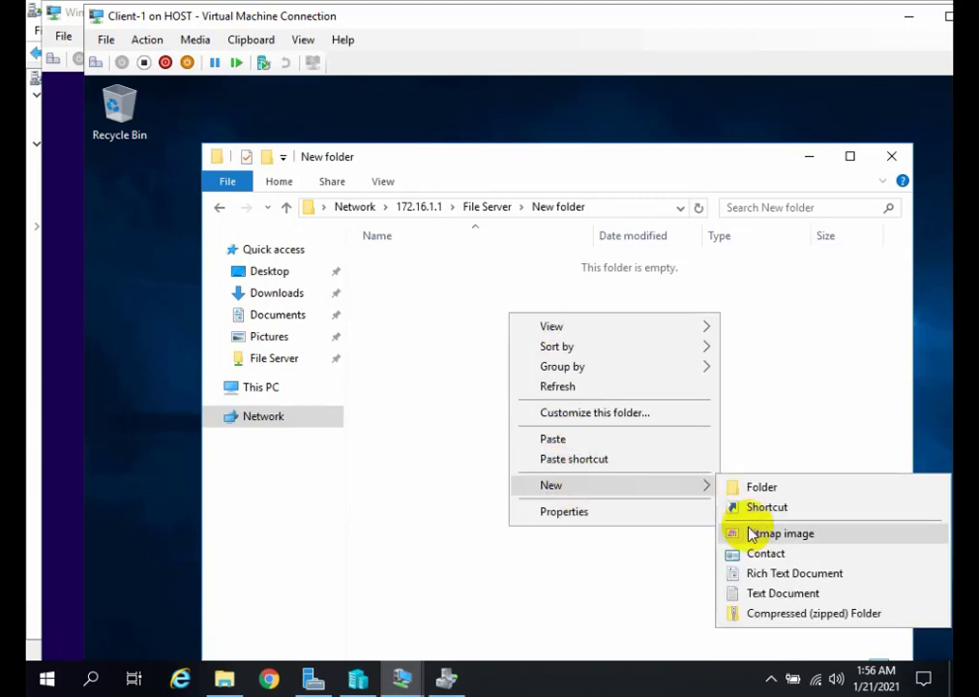
pyautogui.click(740, 532)
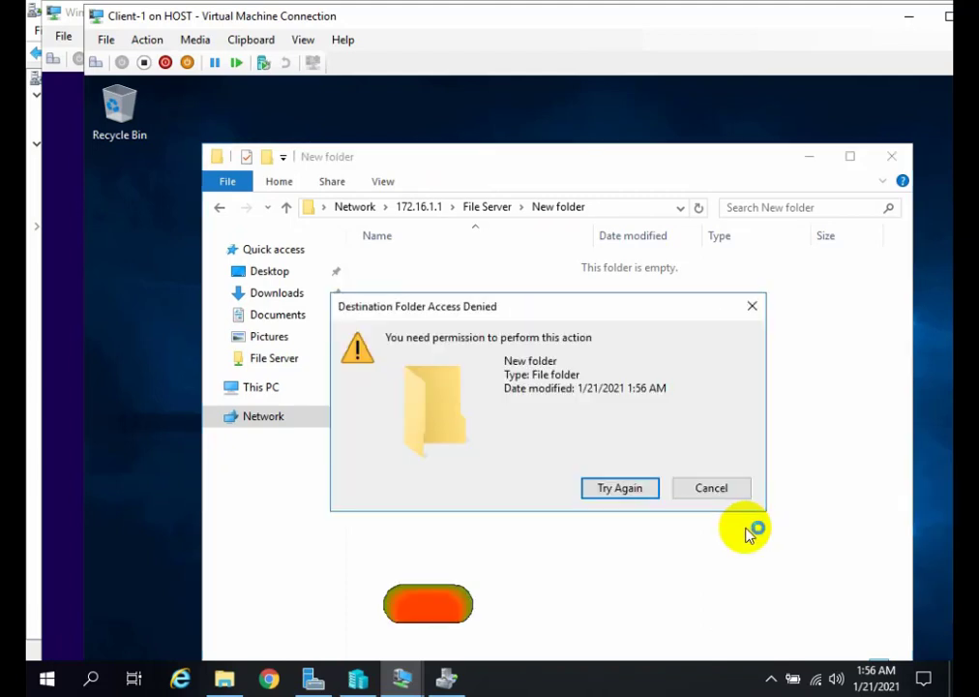
pyautogui.click(689, 486)
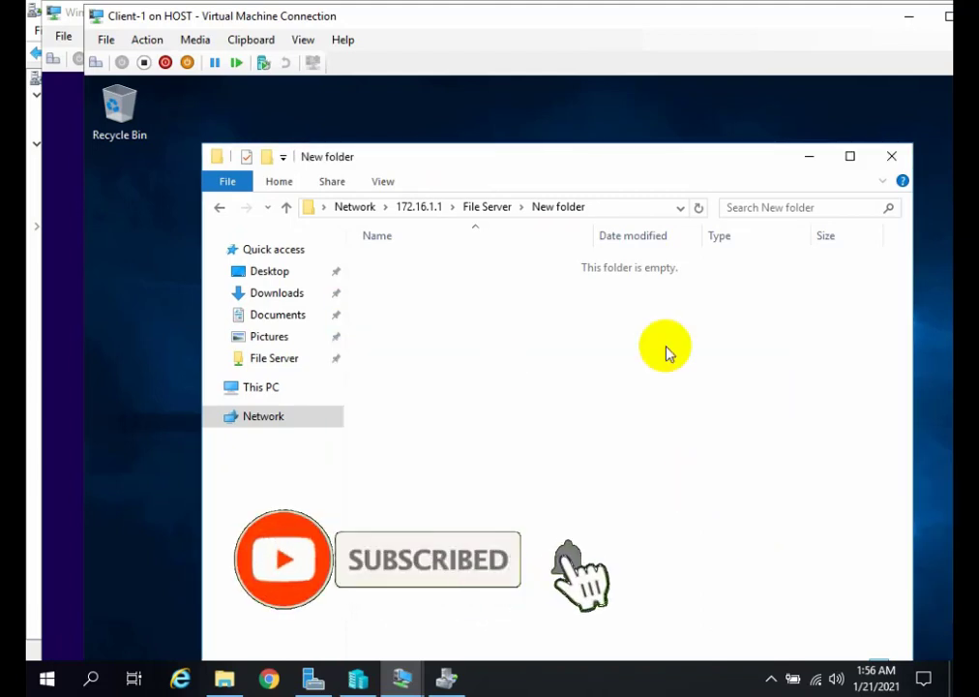
pyautogui.click(892, 156)
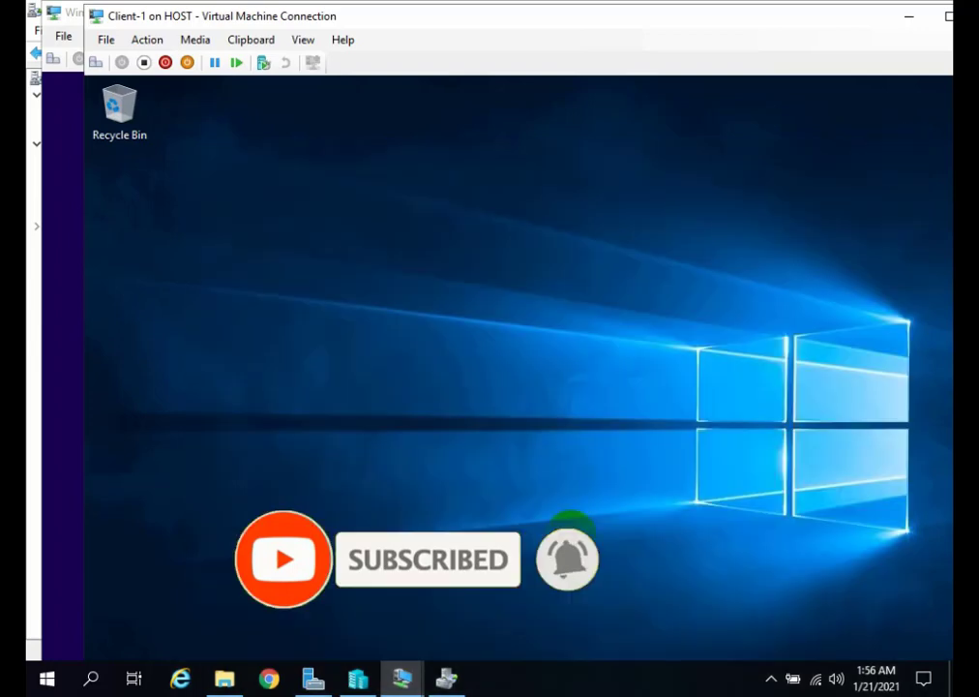
# Switch to File Server Resource Manager and examine which file extensions the Audio and Video and Backup file groups include.
pyautogui.click(446, 676)
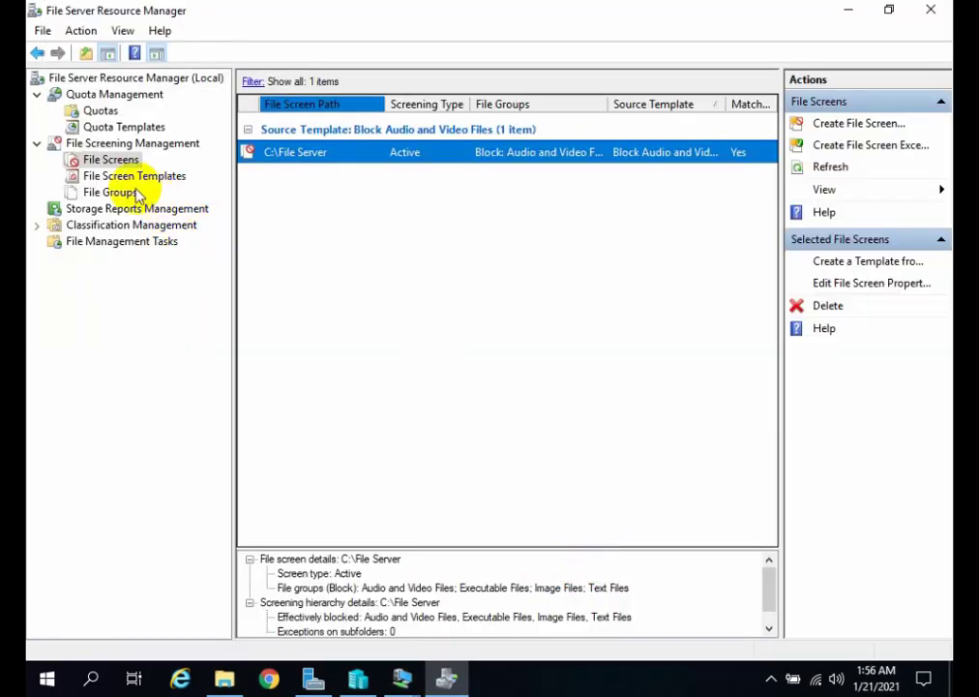
pyautogui.click(114, 193)
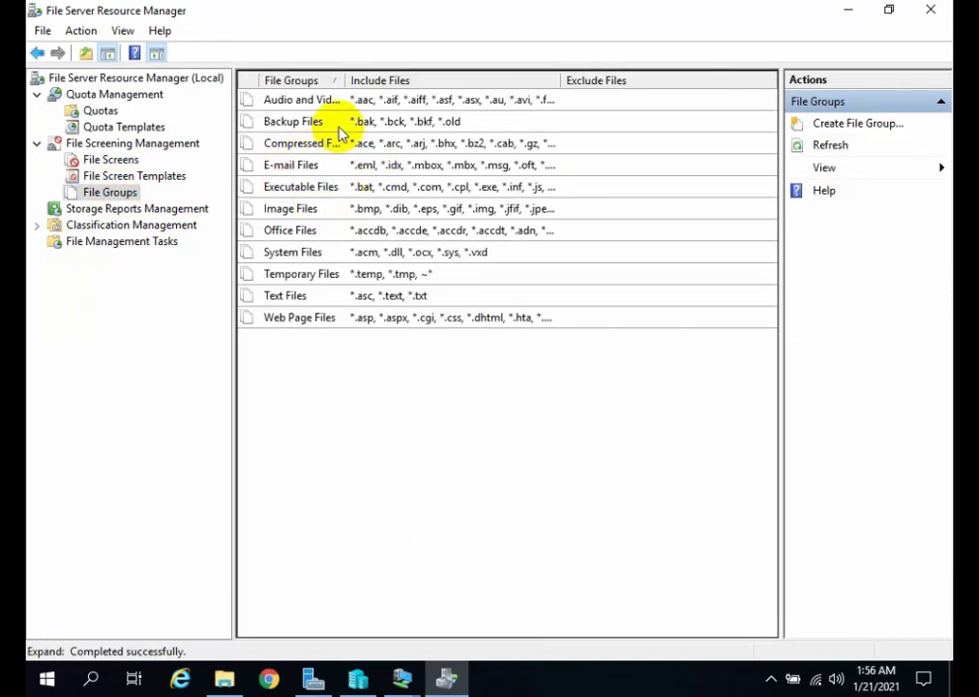
pyautogui.click(360, 102)
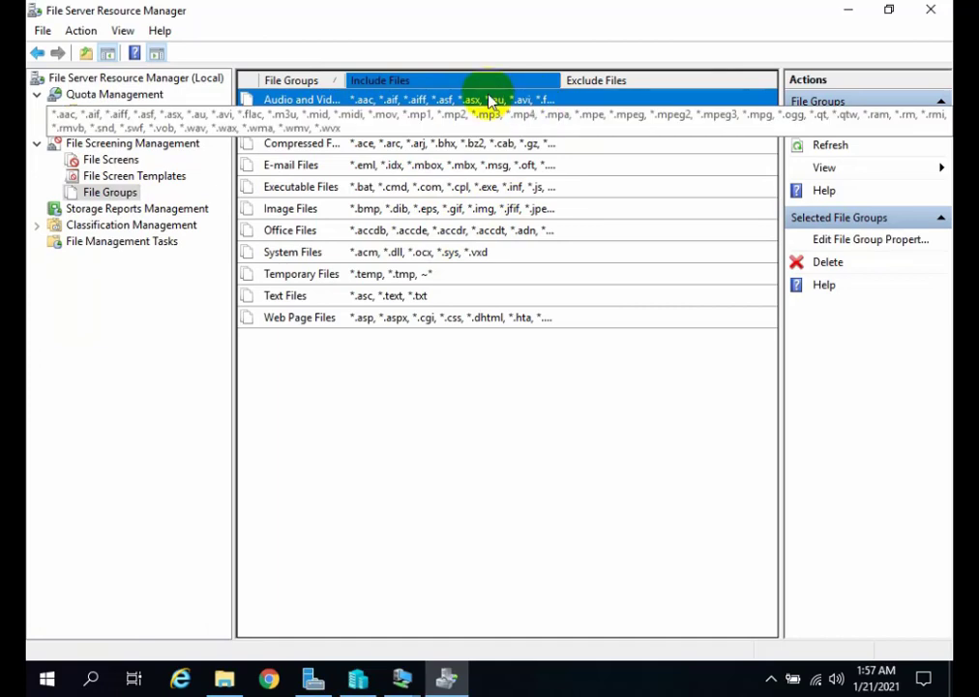
pyautogui.click(375, 124)
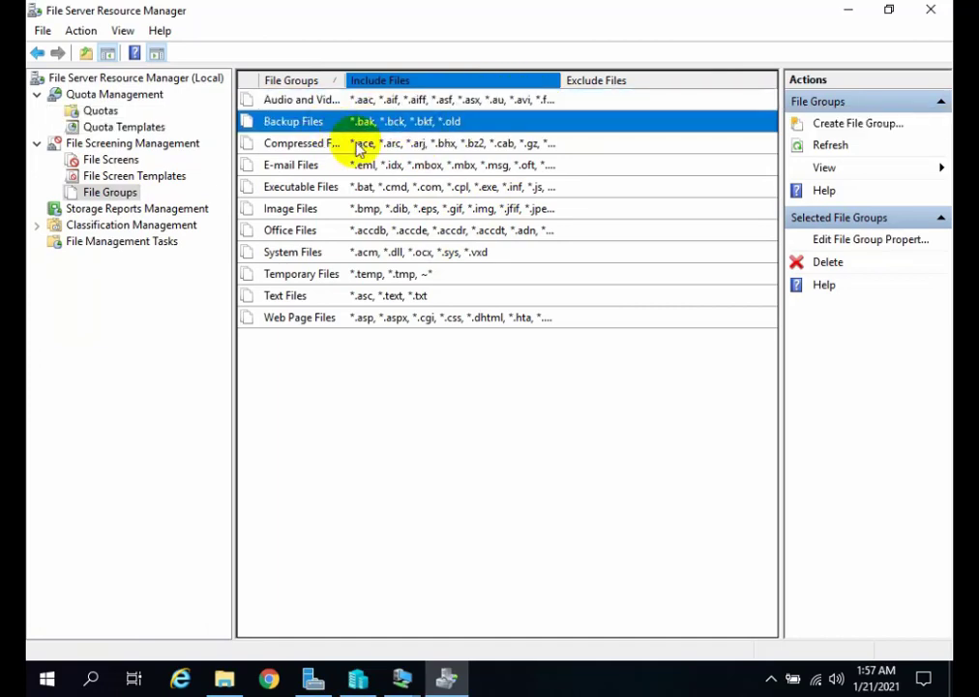
pyautogui.click(386, 104)
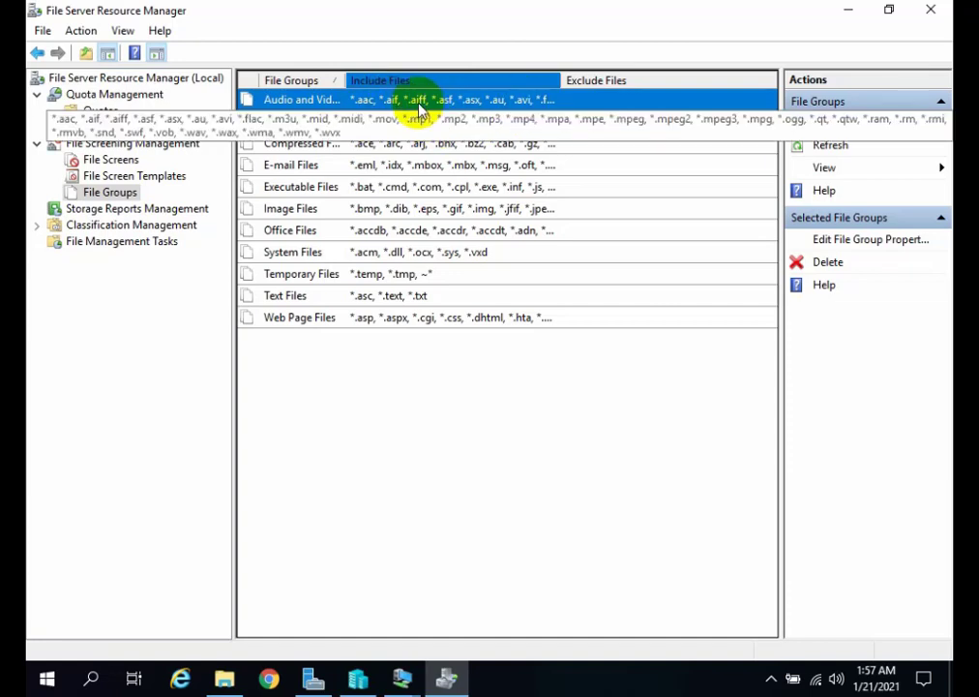
# Try adding the pattern .aa to the included files of the Audio and Video Files group, and discard the change.
pyautogui.doubleClick(406, 110)
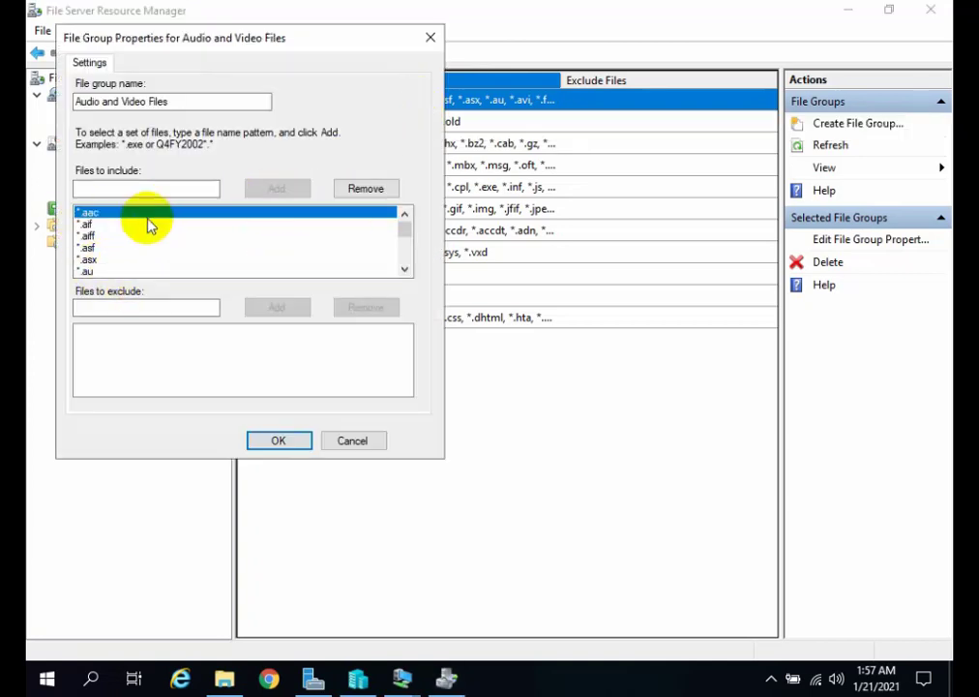
pyautogui.click(179, 195)
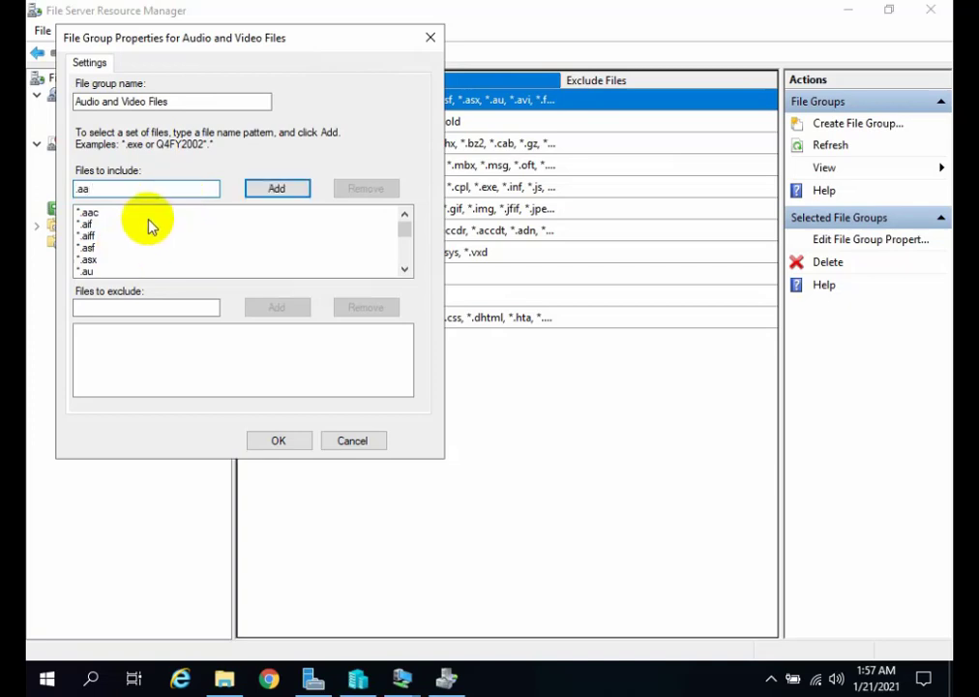
pyautogui.click(280, 189)
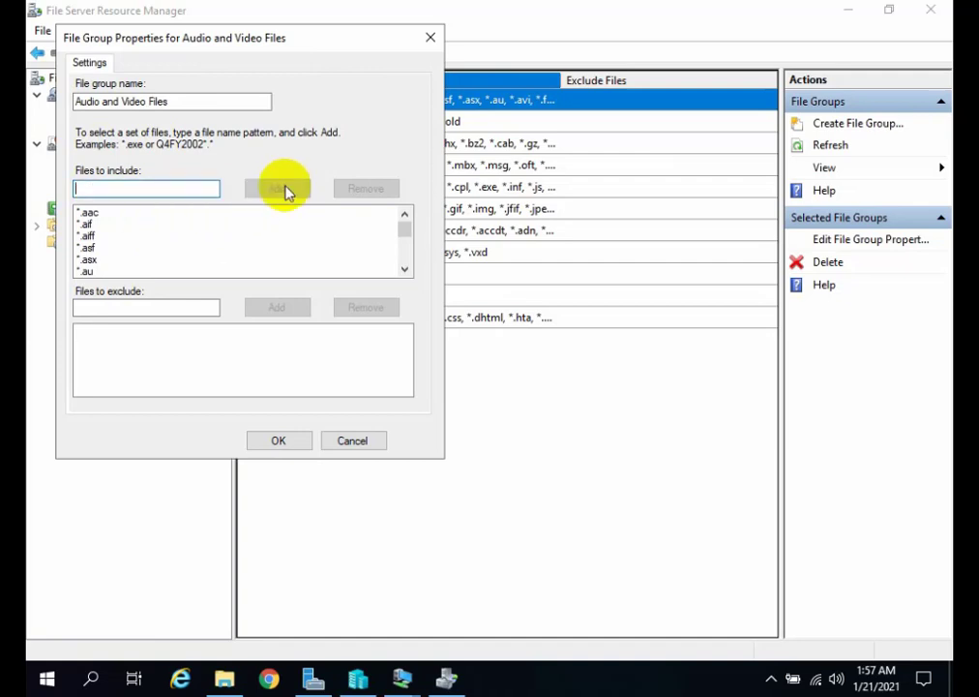
pyautogui.scroll(-3, 125, 242)
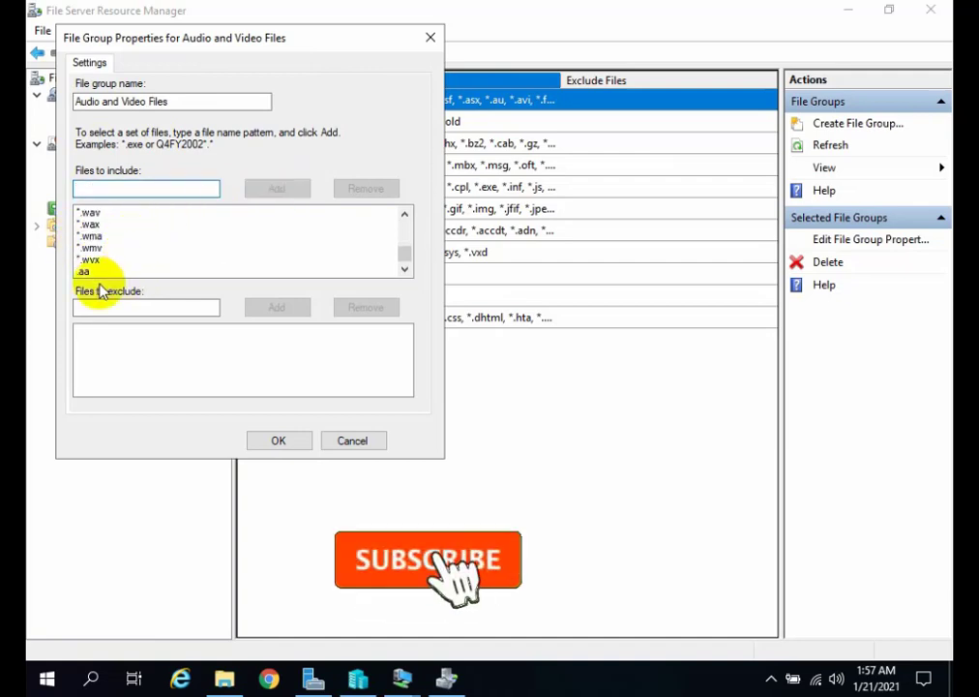
pyautogui.click(131, 272)
pyautogui.click(430, 38)
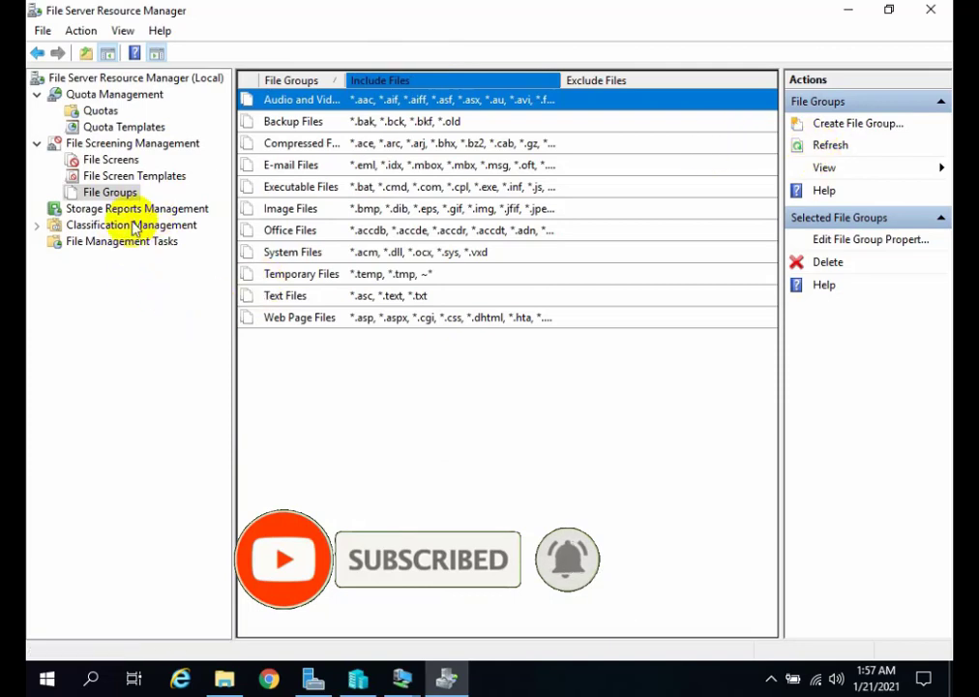
# Examine Storage Reports Management and the reports that can be added to or removed from a report task.
pyautogui.click(154, 210)
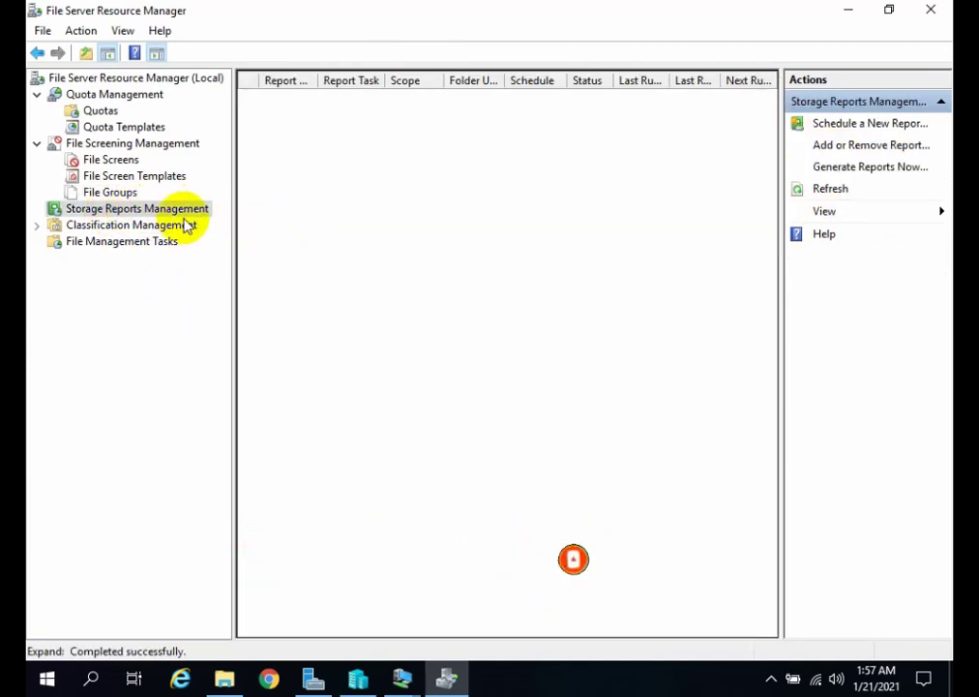
pyautogui.rightClick(187, 224)
pyautogui.click(113, 207)
pyautogui.rightClick(118, 209)
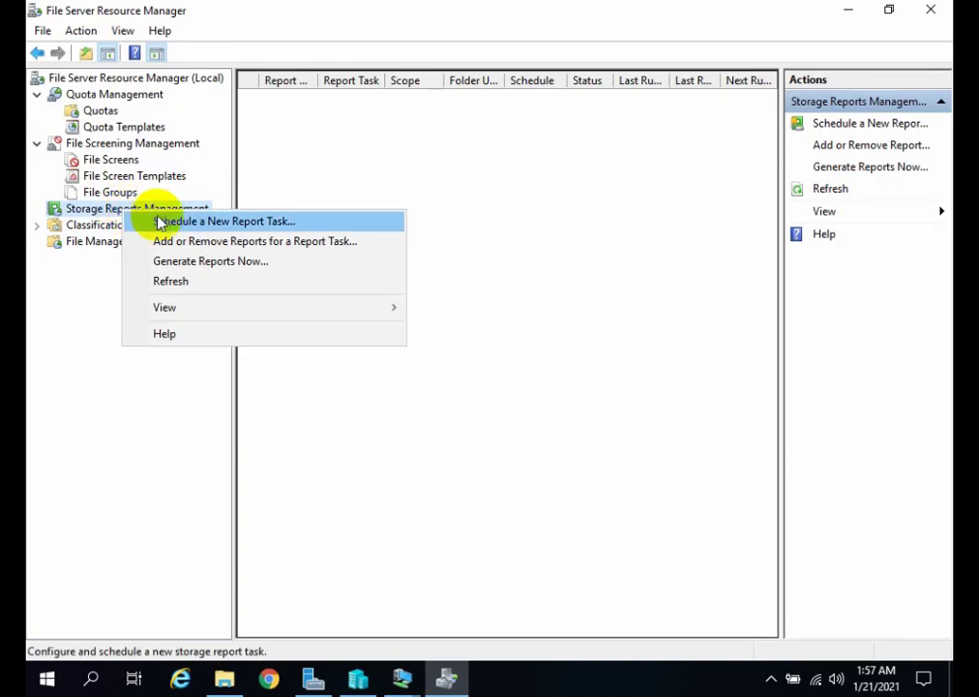
pyautogui.click(252, 242)
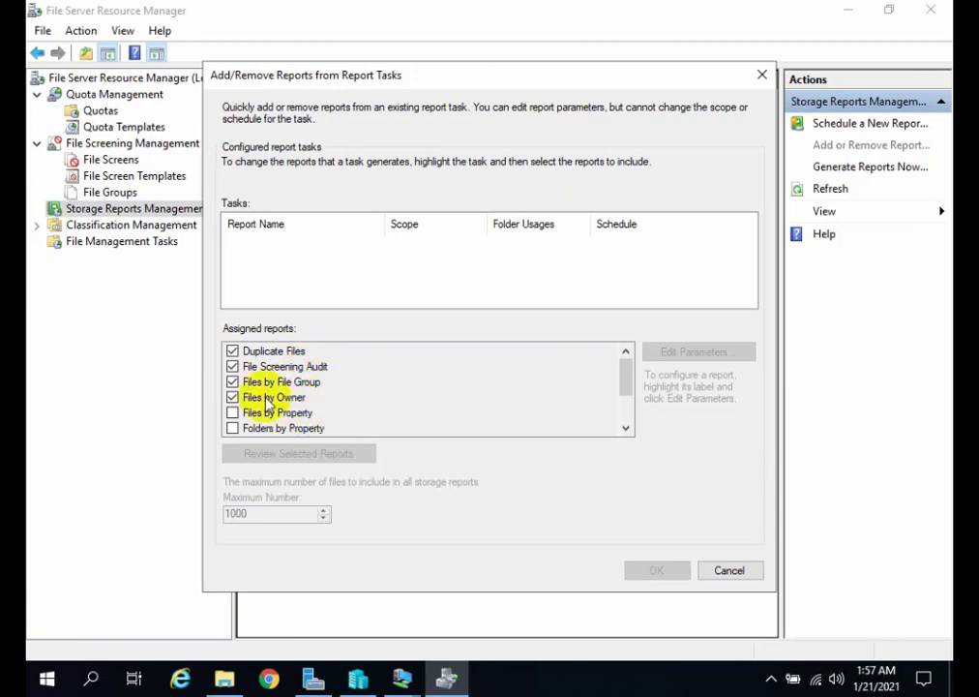
pyautogui.click(762, 75)
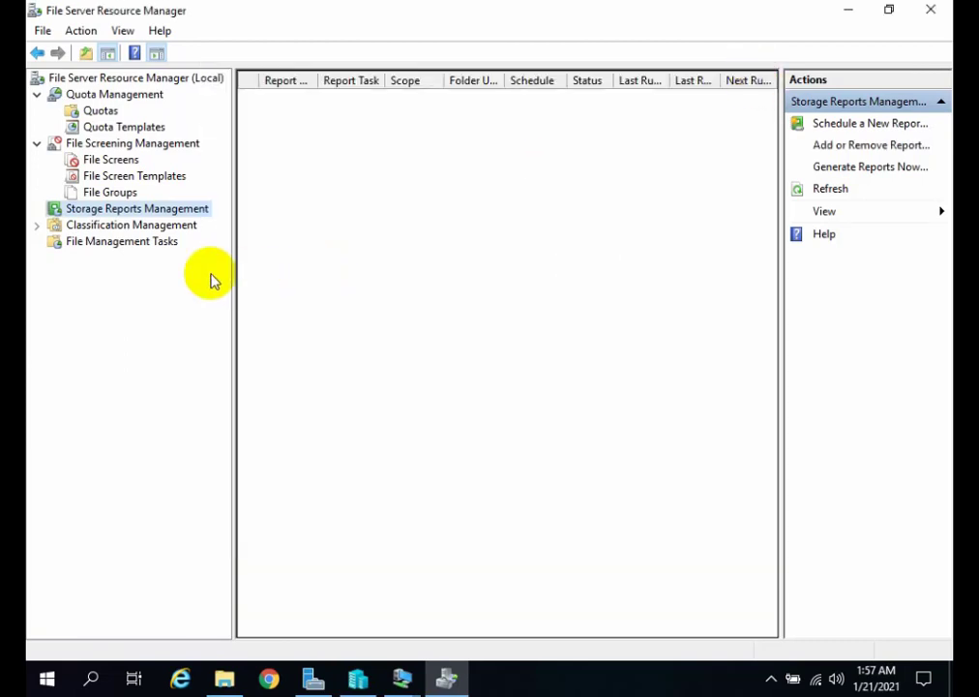
# Examine the classification properties and the details of the Access-Denied Assistance Message property.
pyautogui.click(126, 224)
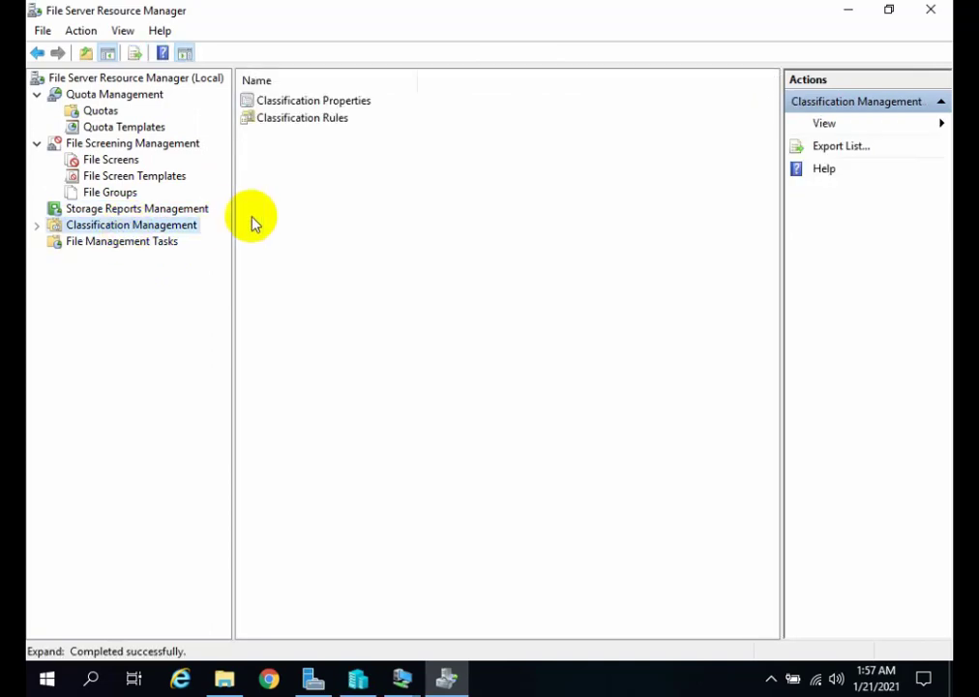
pyautogui.click(319, 120)
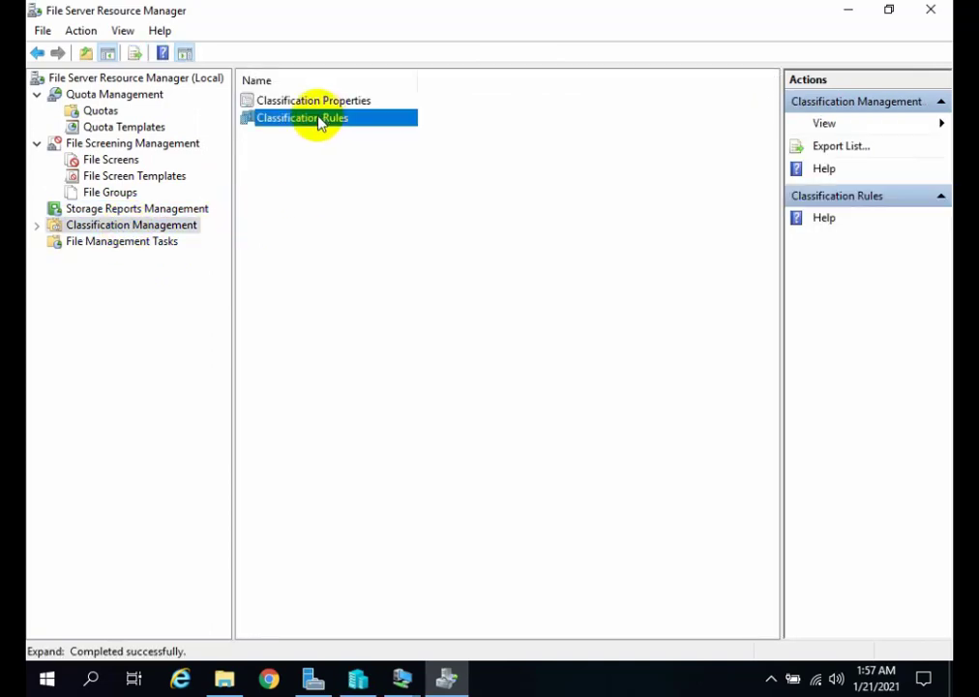
pyautogui.rightClick(267, 125)
pyautogui.doubleClick(264, 102)
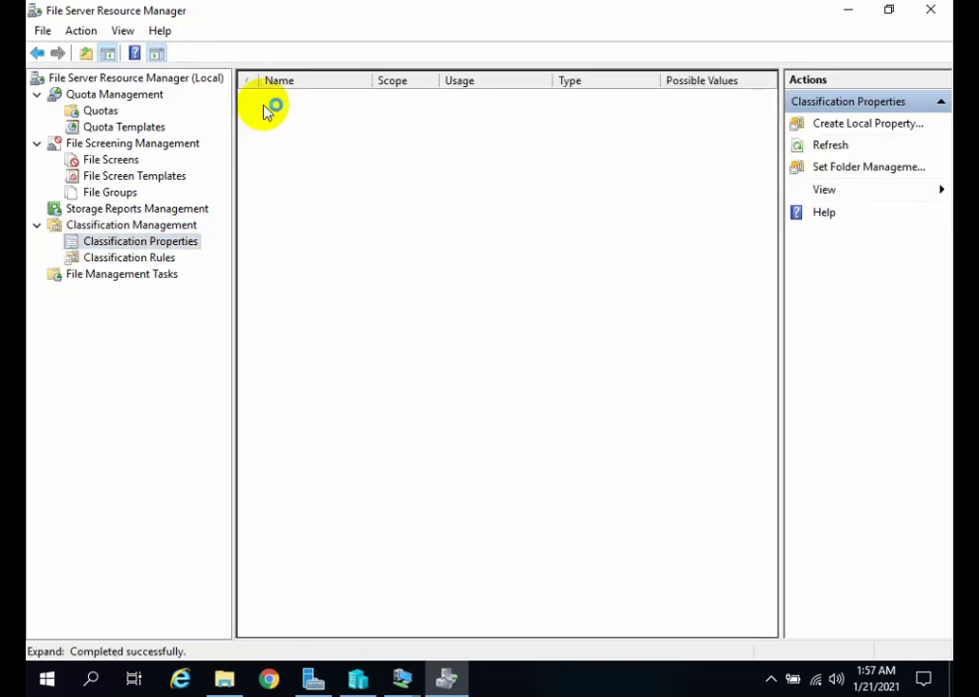
pyautogui.doubleClick(308, 101)
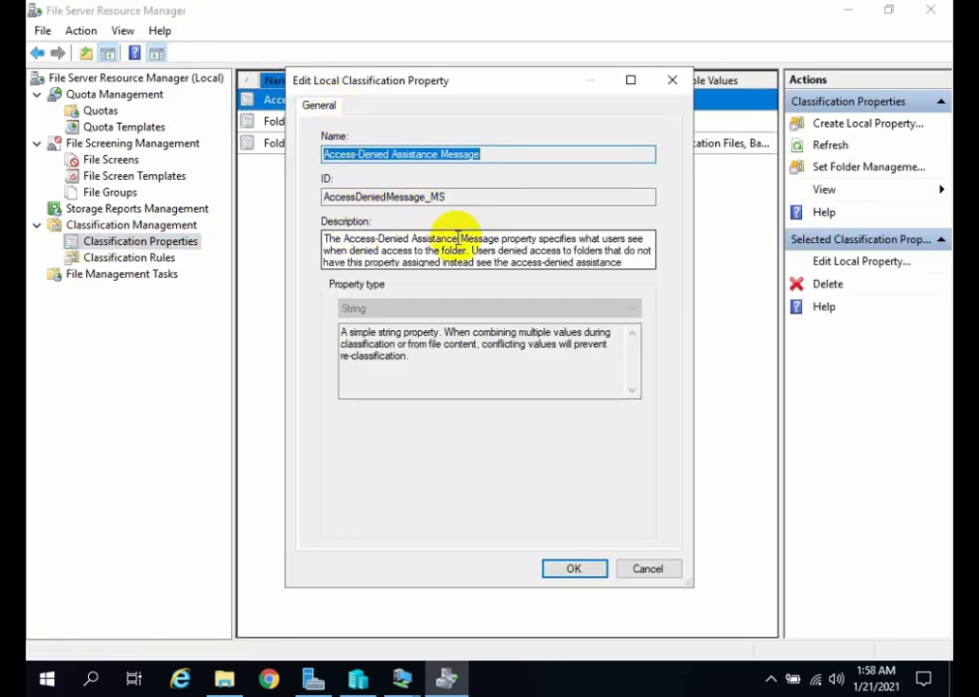
pyautogui.click(672, 82)
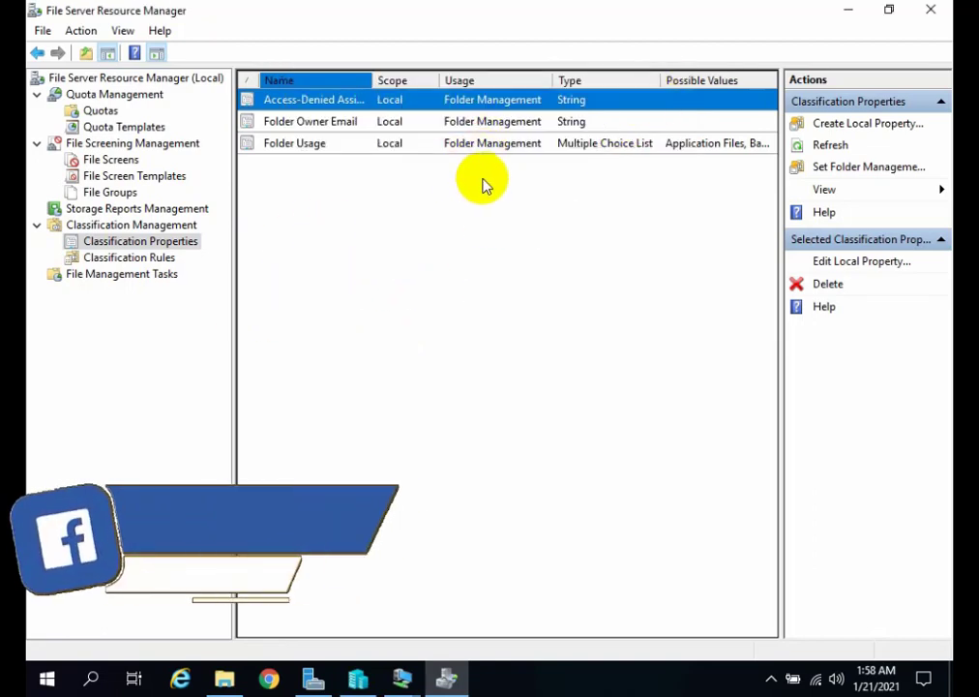
# Look over the Folder Usage and Folder Owner Email properties and the File Management Tasks section.
pyautogui.click(317, 145)
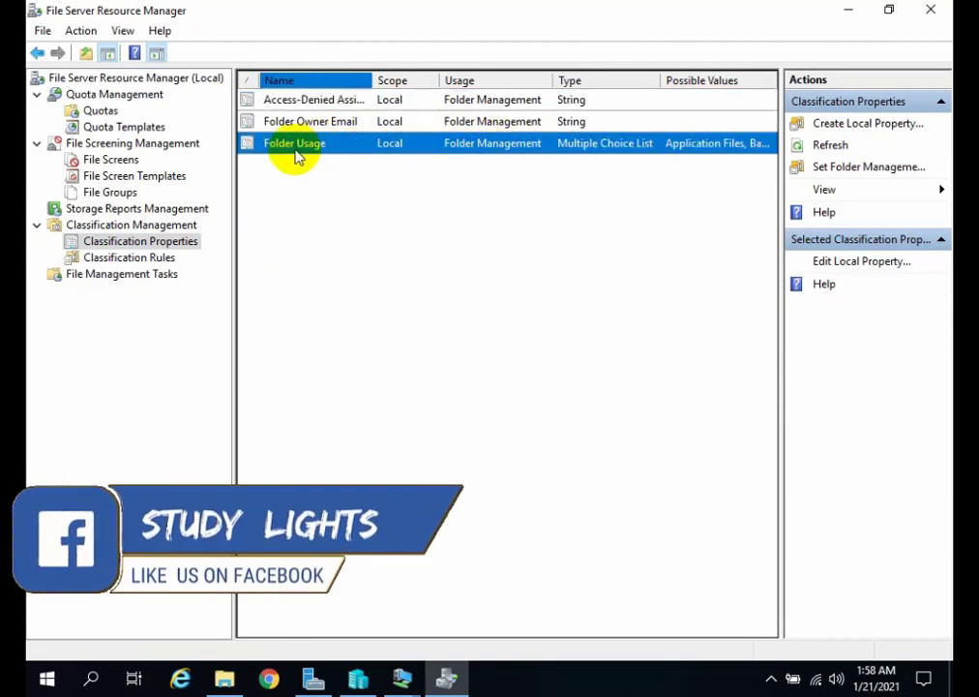
pyautogui.click(348, 124)
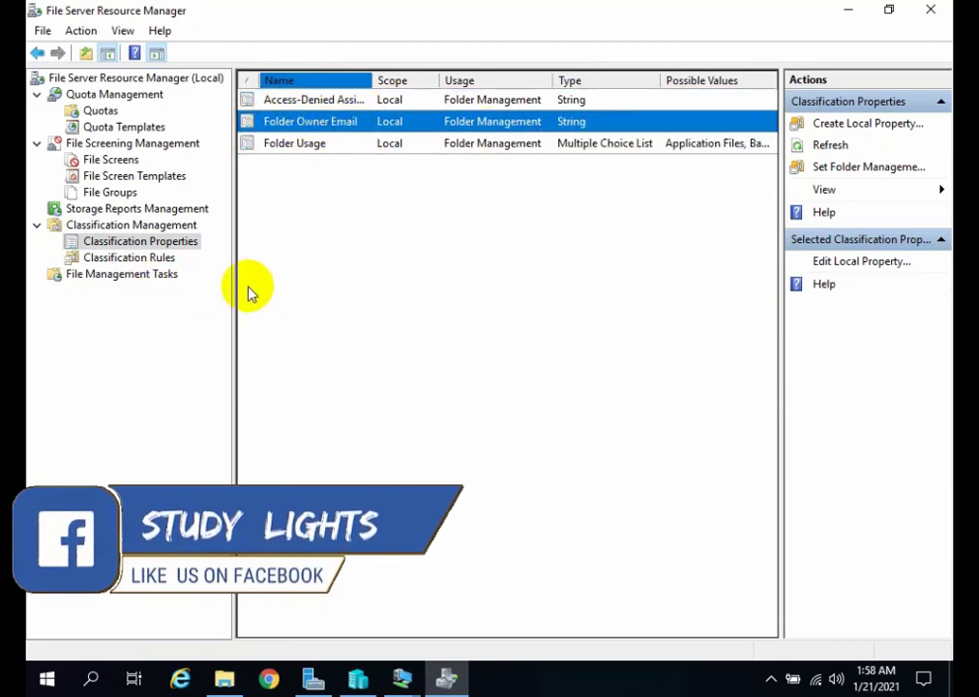
pyautogui.click(134, 275)
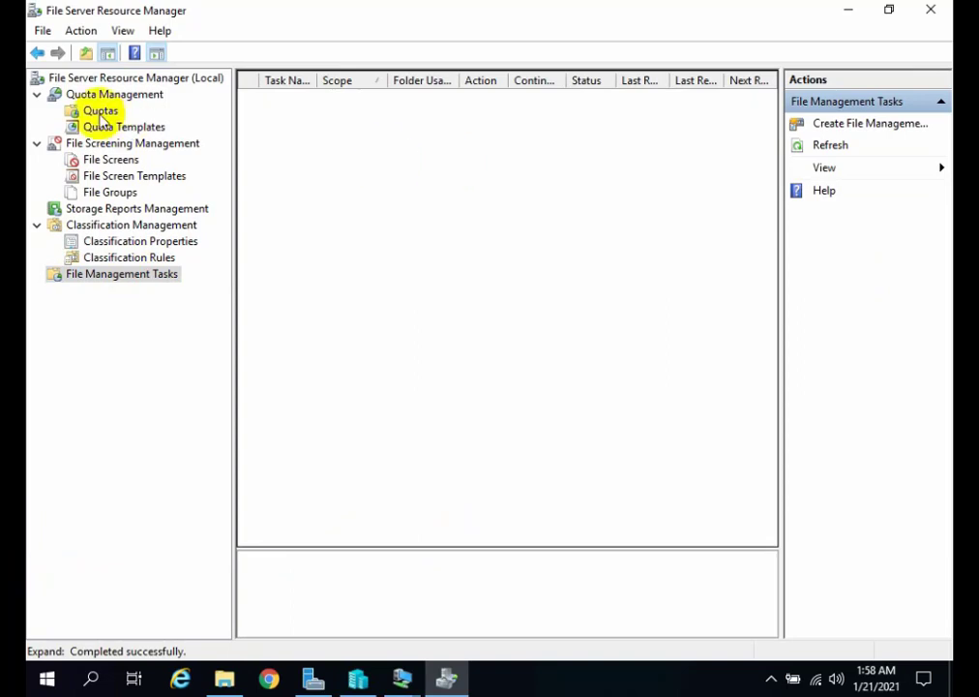